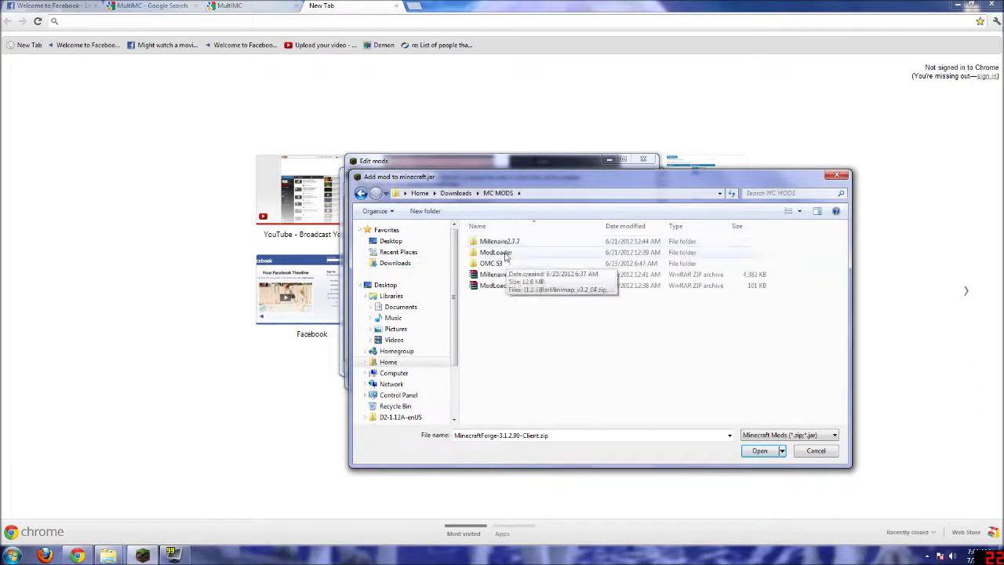
Add minecraftforge-client-3.3.7.135.zip from the OMC S3 folder to the minecraft.jar mods.
double_click(502, 263)
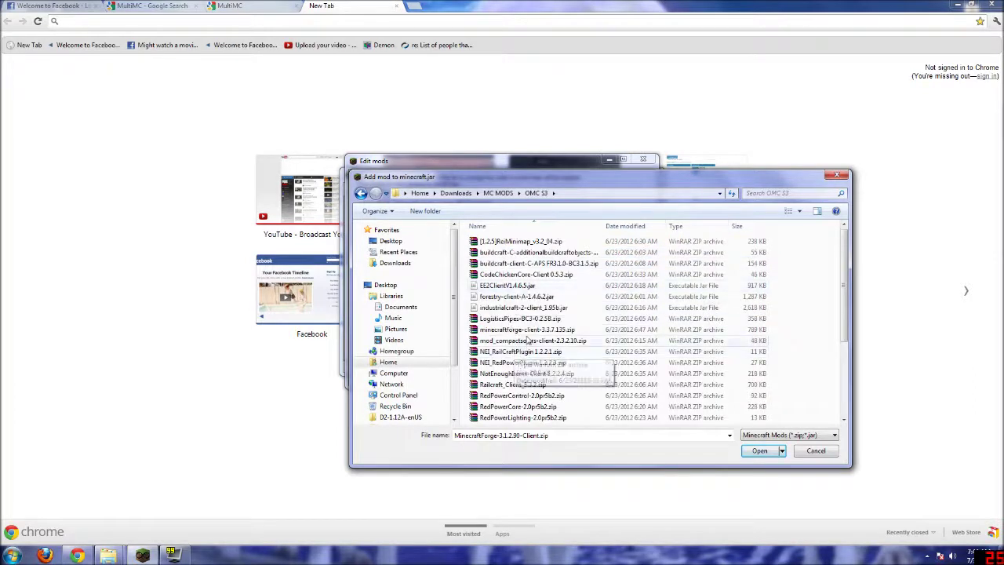
click(530, 331)
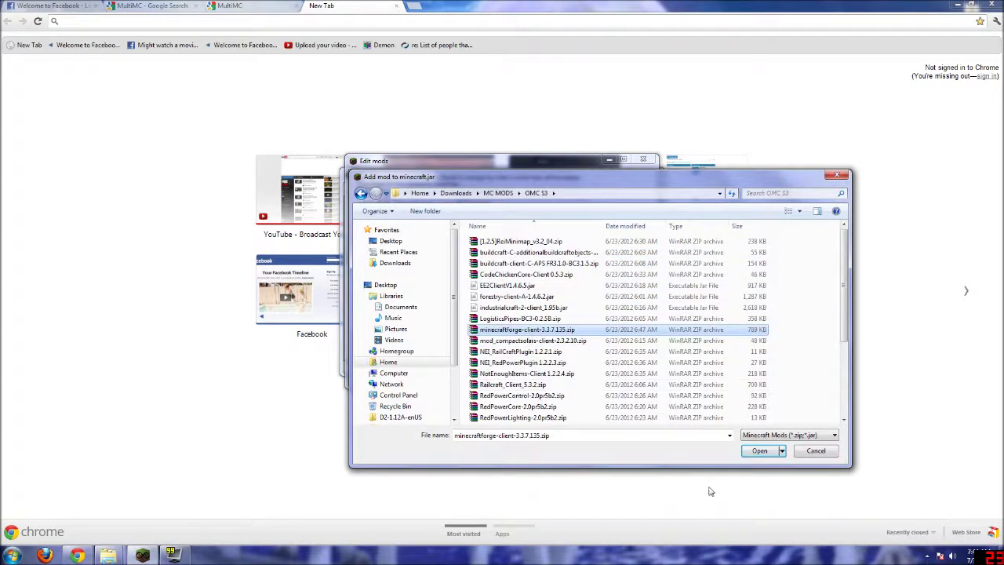
click(758, 451)
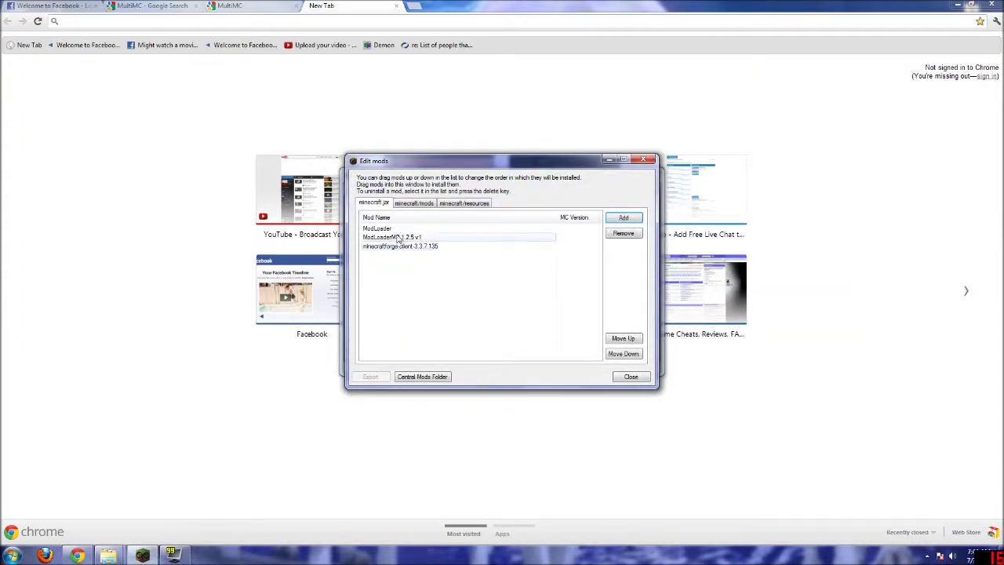
Remove ModLoaderMP 1.2.5 v1 from the minecraft.jar mod list and close the mod editor.
click(411, 204)
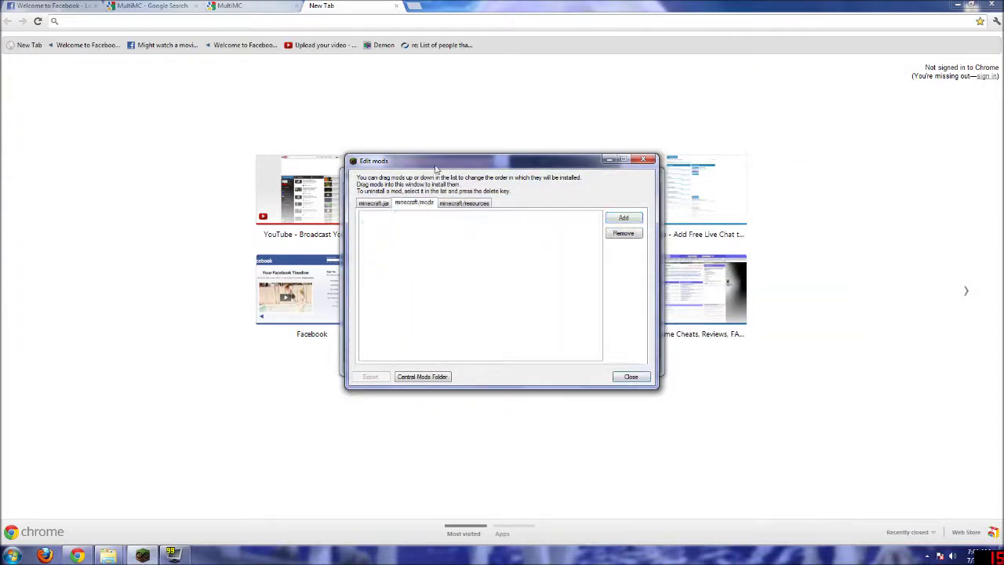
drag(436, 163, 647, 173)
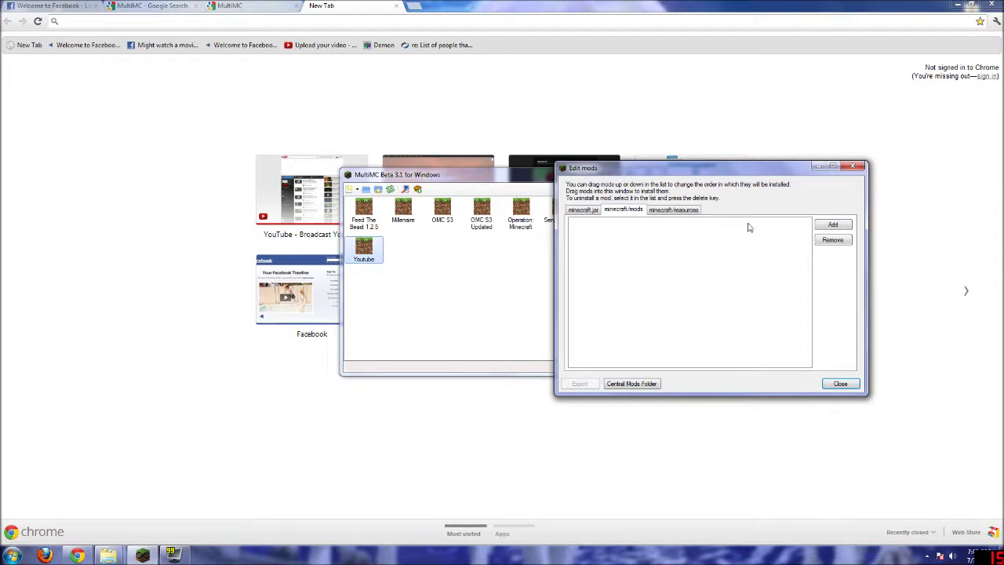
click(594, 210)
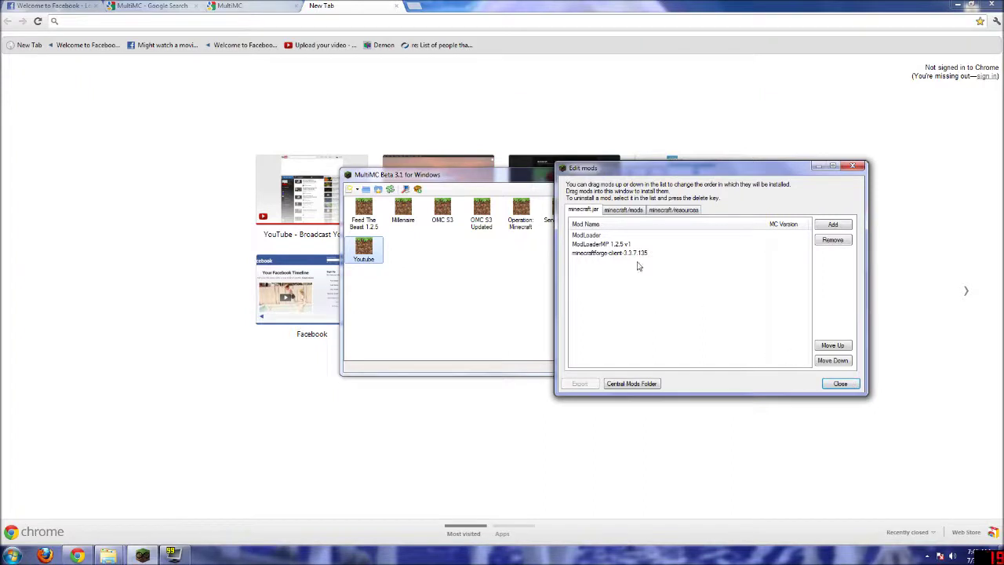
click(619, 244)
click(833, 242)
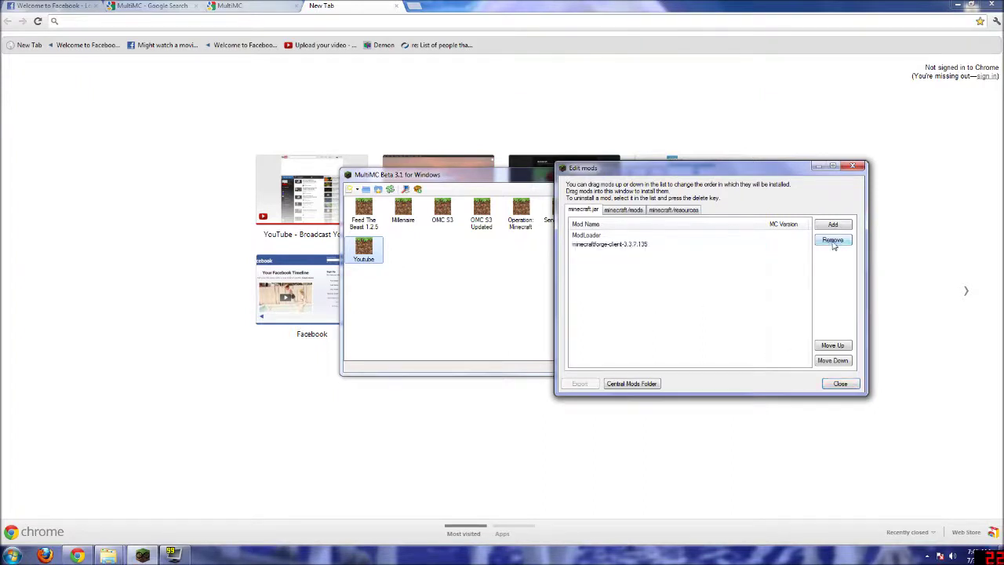
click(839, 382)
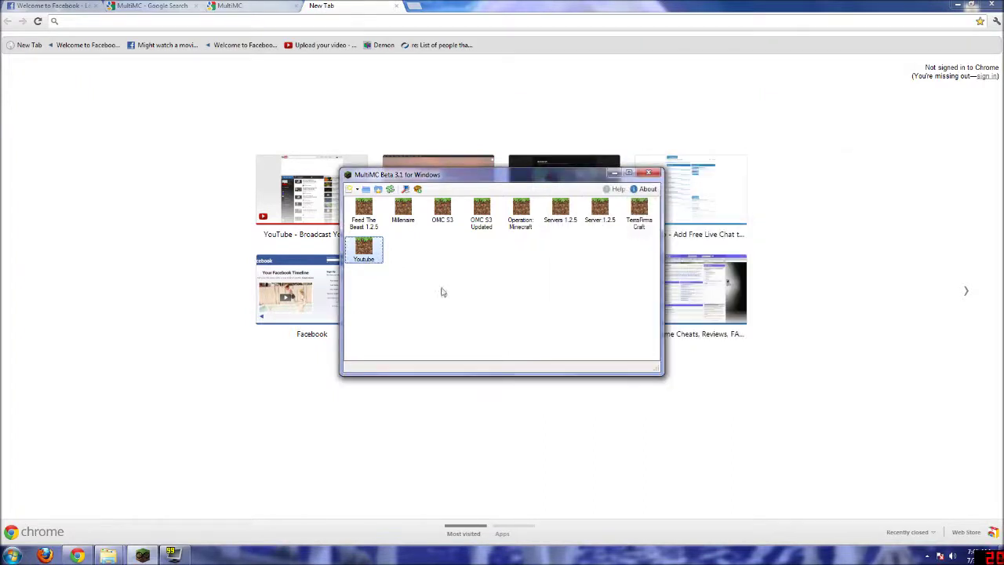
Launch the Youtube instance with the saved login and check the game's mod list, closing the game and its console when done.
double_click(370, 255)
click(576, 293)
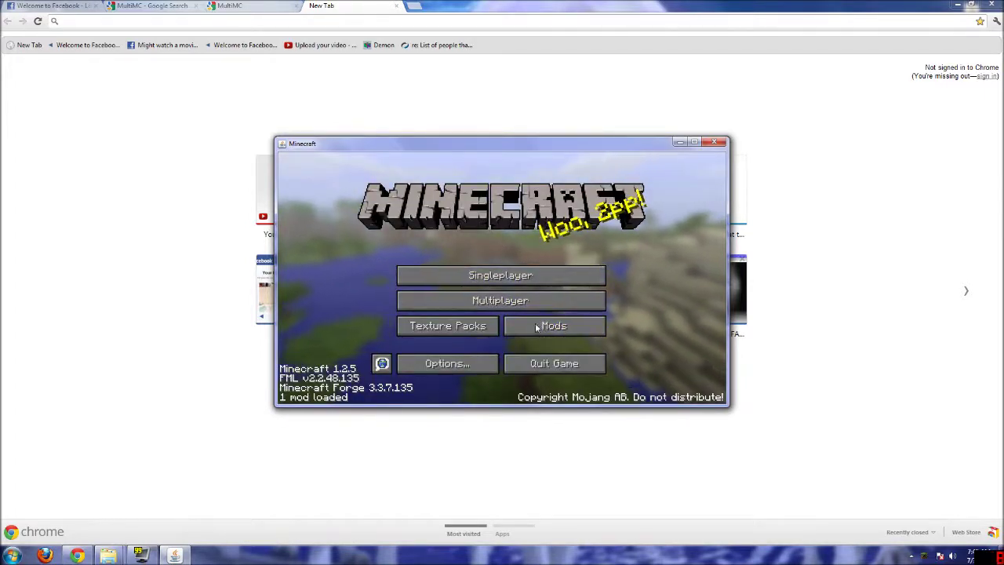
click(538, 327)
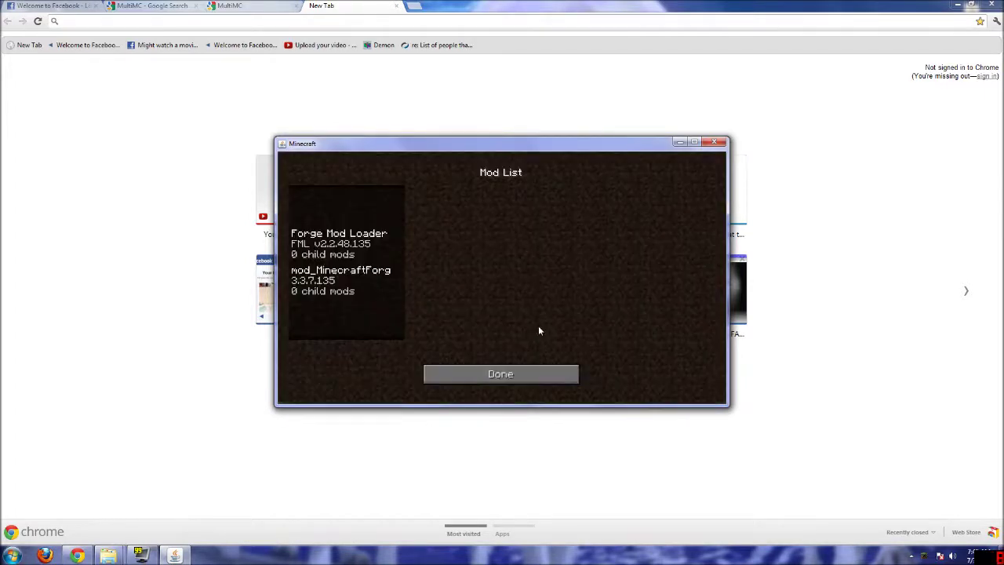
click(500, 371)
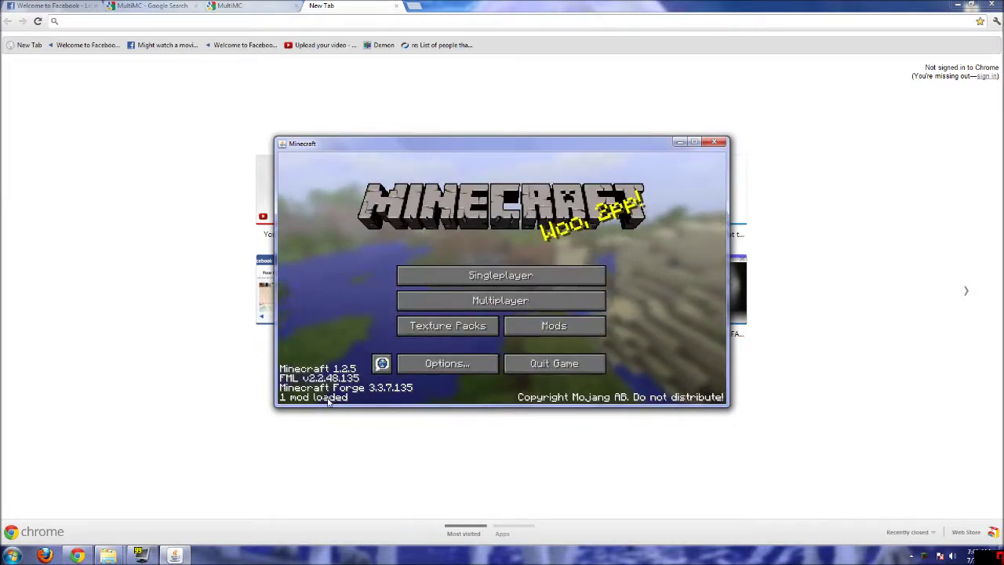
click(544, 327)
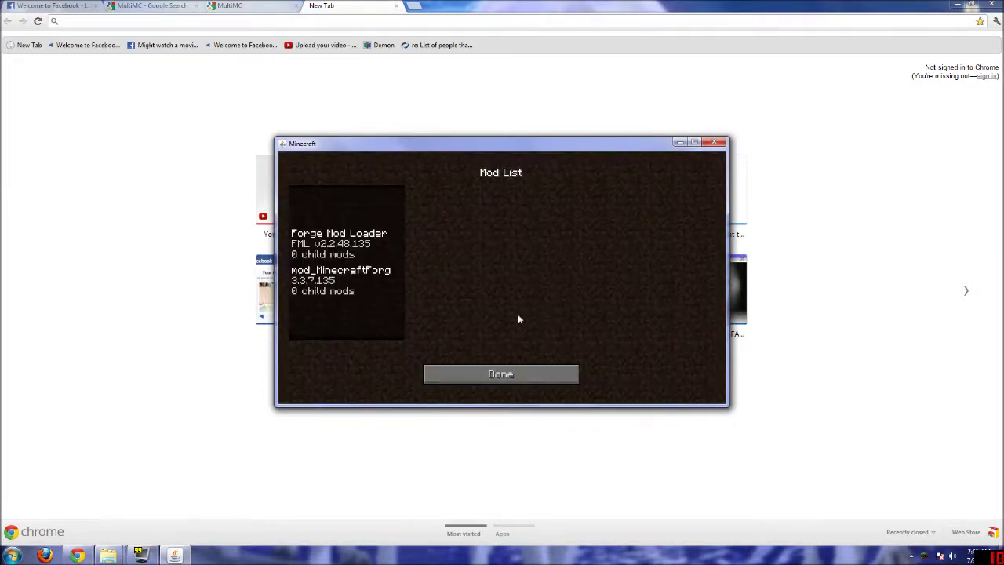
click(466, 372)
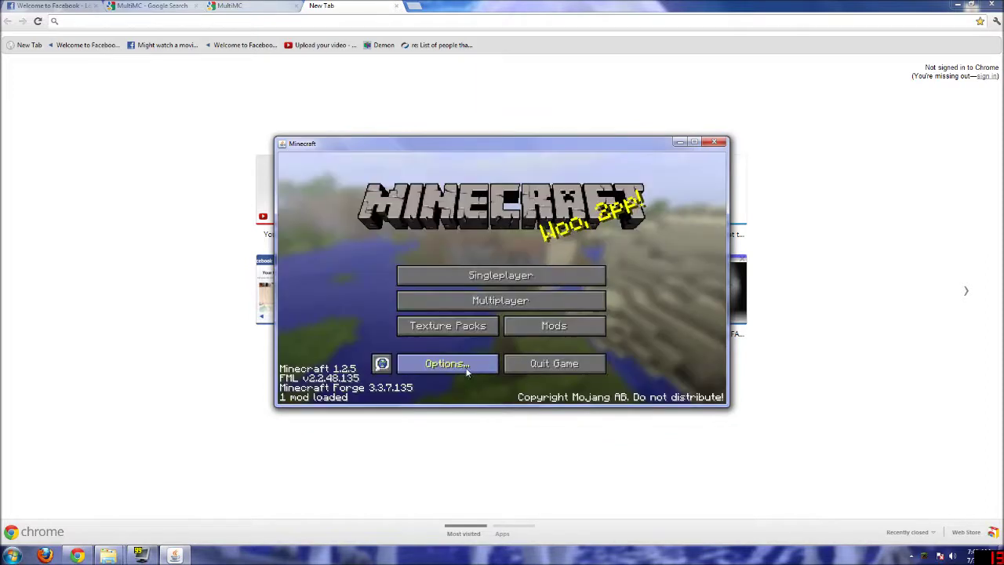
click(558, 363)
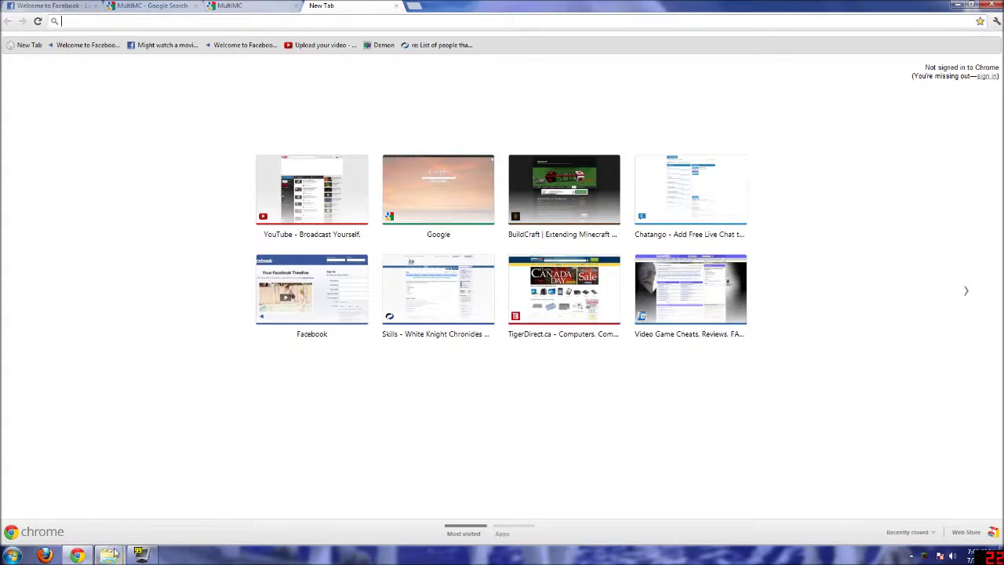
click(633, 338)
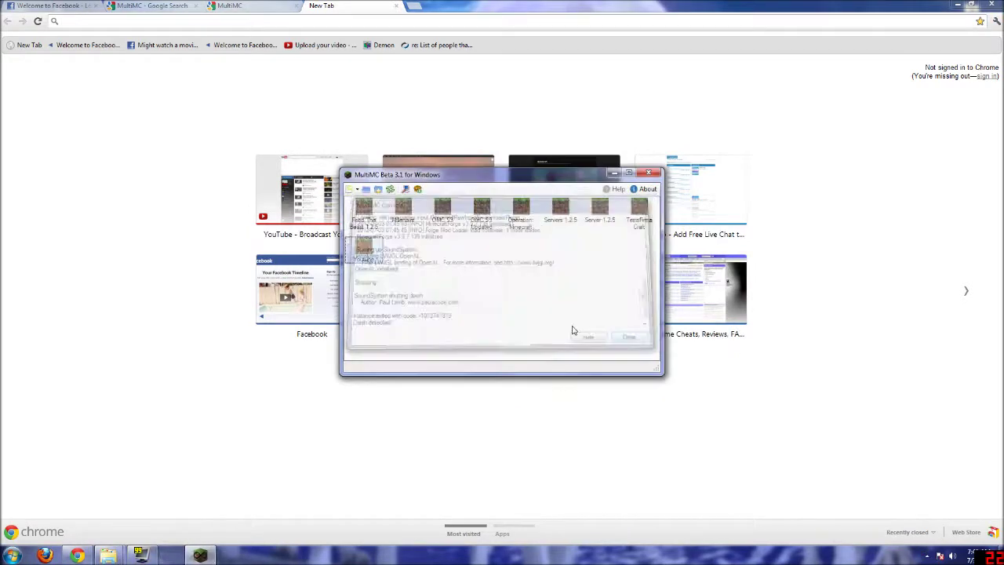
Remove ModLoader from the Youtube instance's minecraft.jar mods and close the mod editor.
right_click(374, 250)
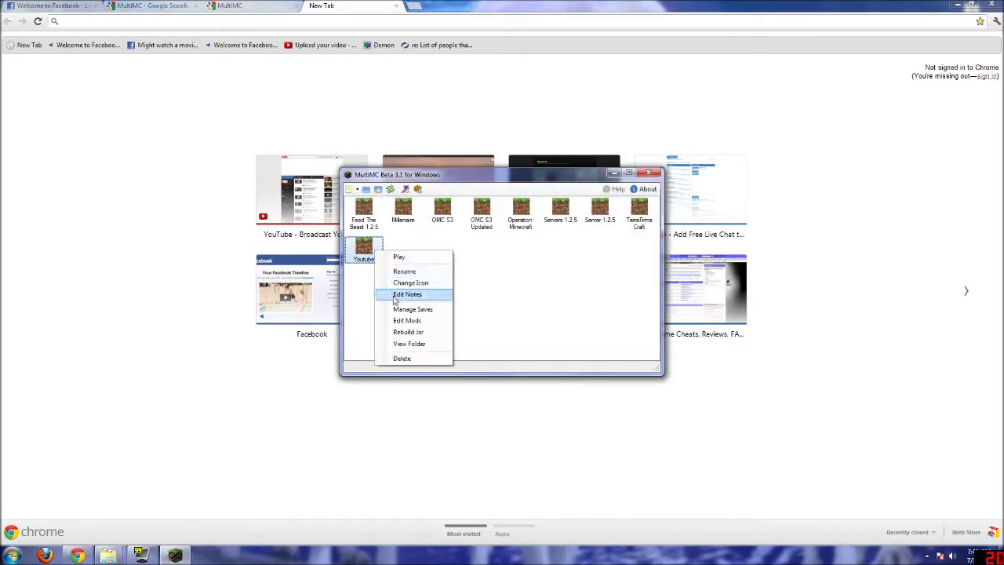
click(404, 320)
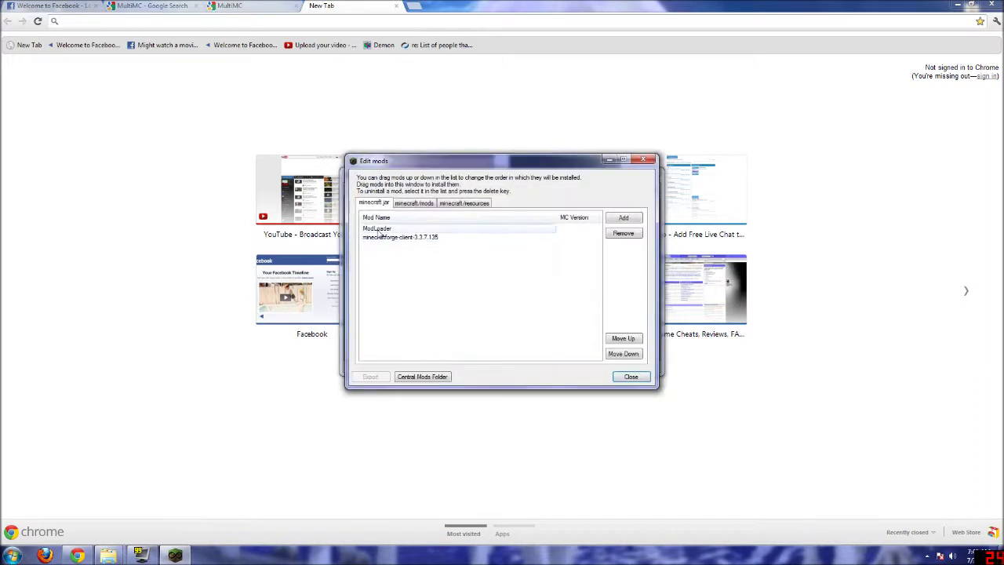
click(621, 235)
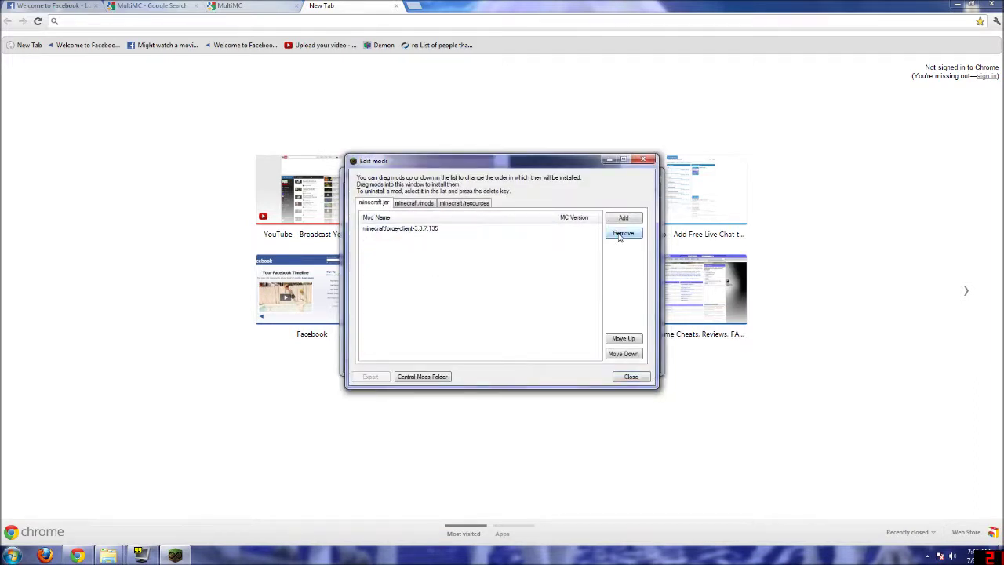
click(630, 376)
Relaunch the Youtube instance without ModLoader and check the game's mod list before quitting.
double_click(377, 251)
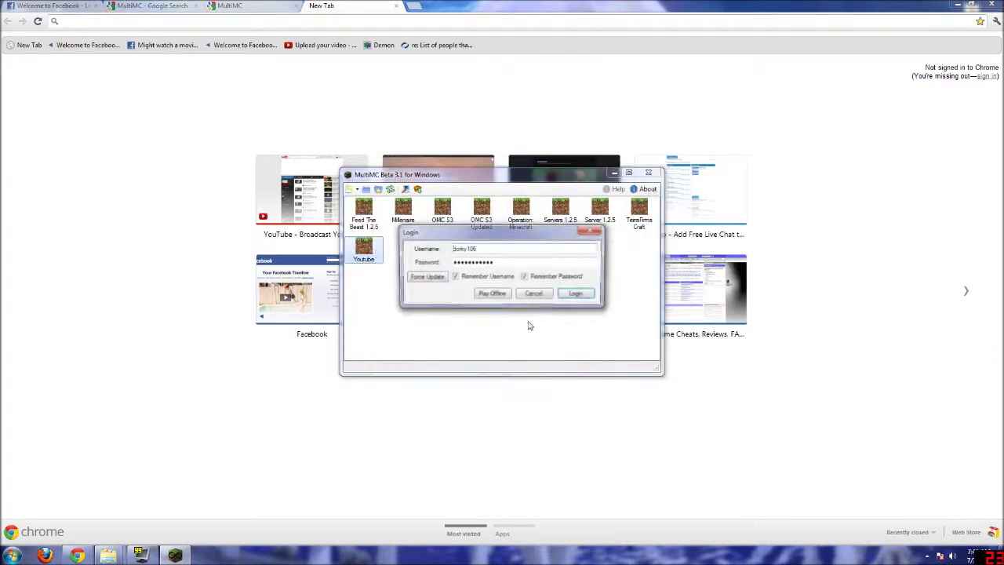
click(577, 291)
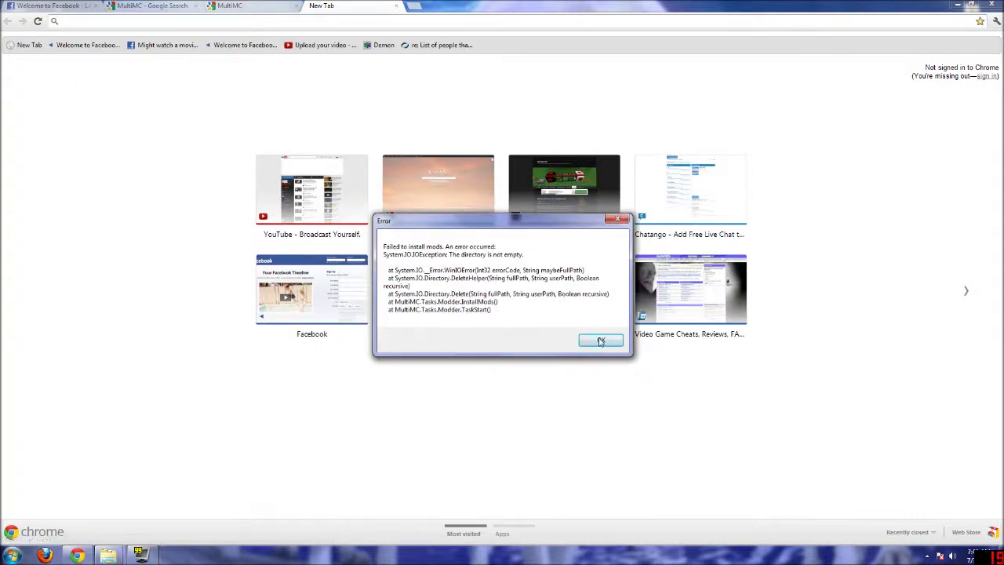
click(601, 339)
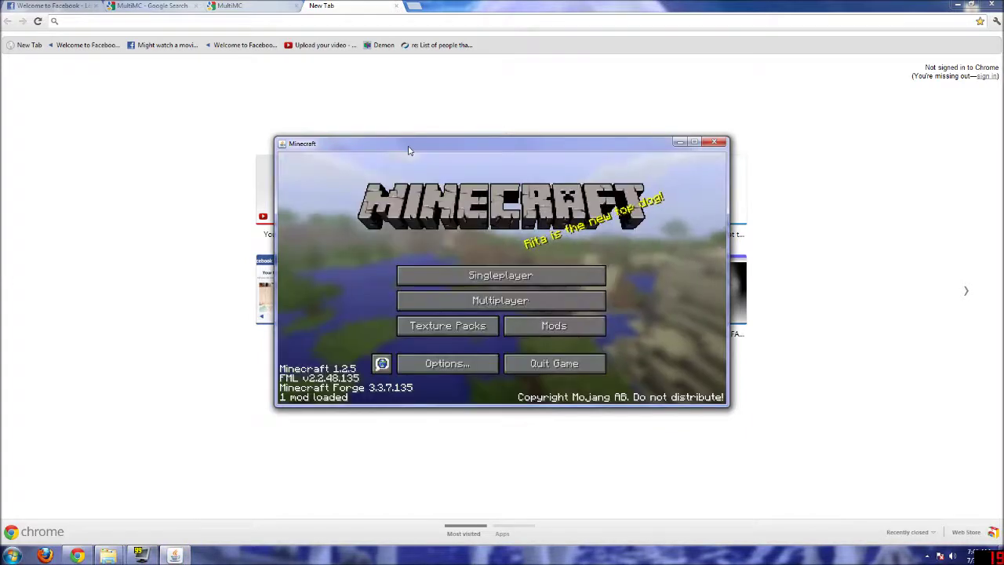
click(539, 328)
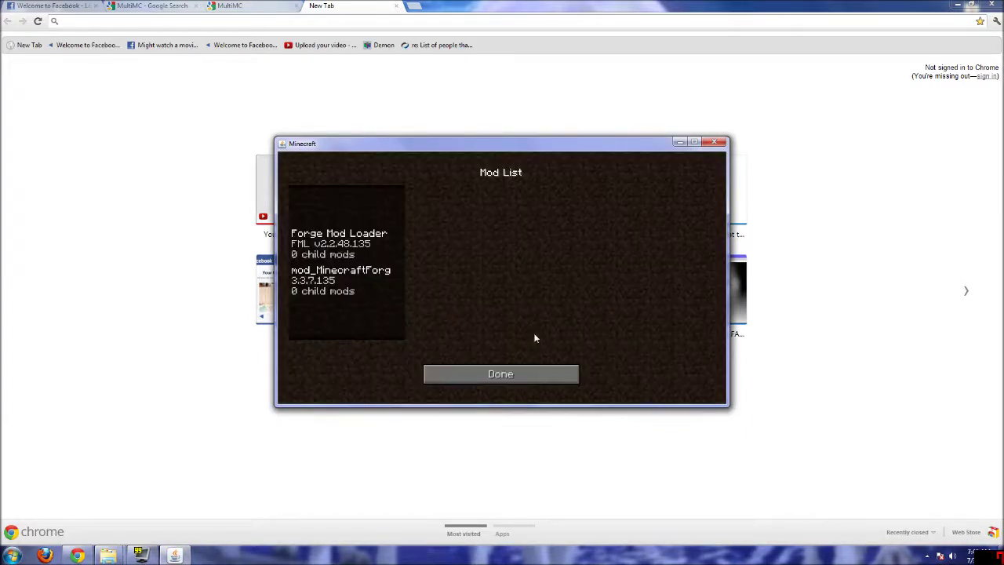
click(520, 371)
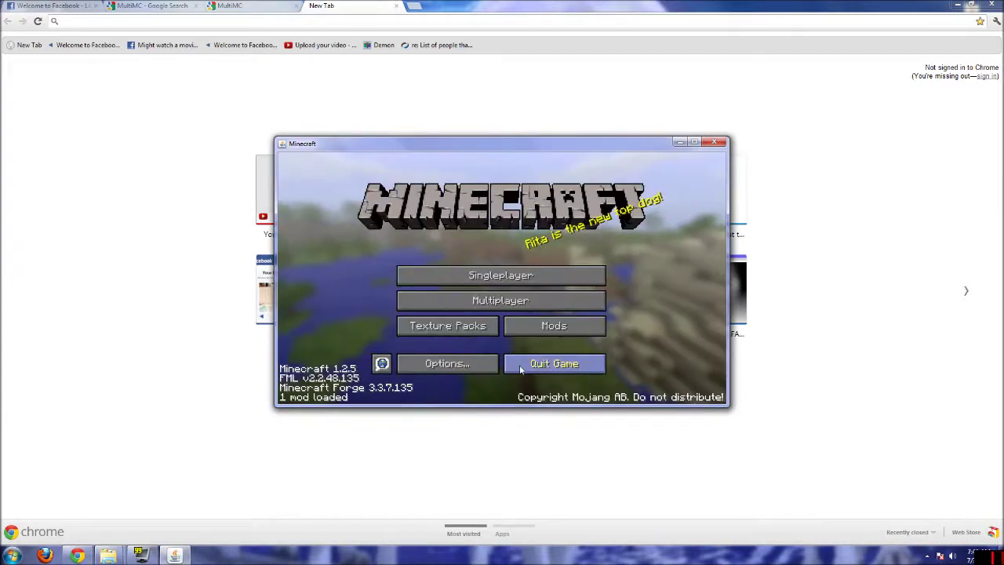
click(520, 371)
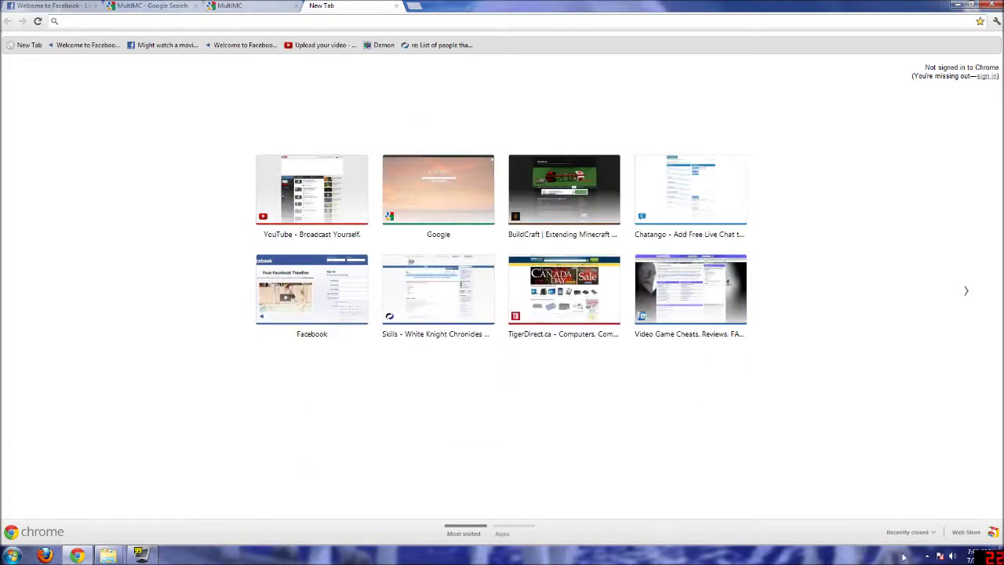
Add ModLoader.zip to the Youtube instance's minecraft.jar mods and move it above minecraftforge-client-3.3.7.135.
click(927, 556)
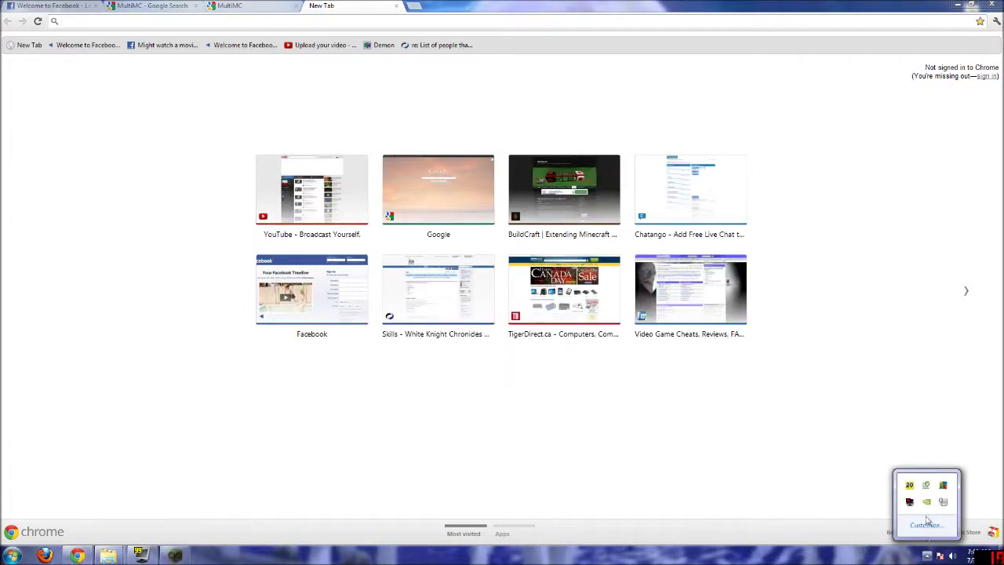
click(175, 556)
right_click(358, 246)
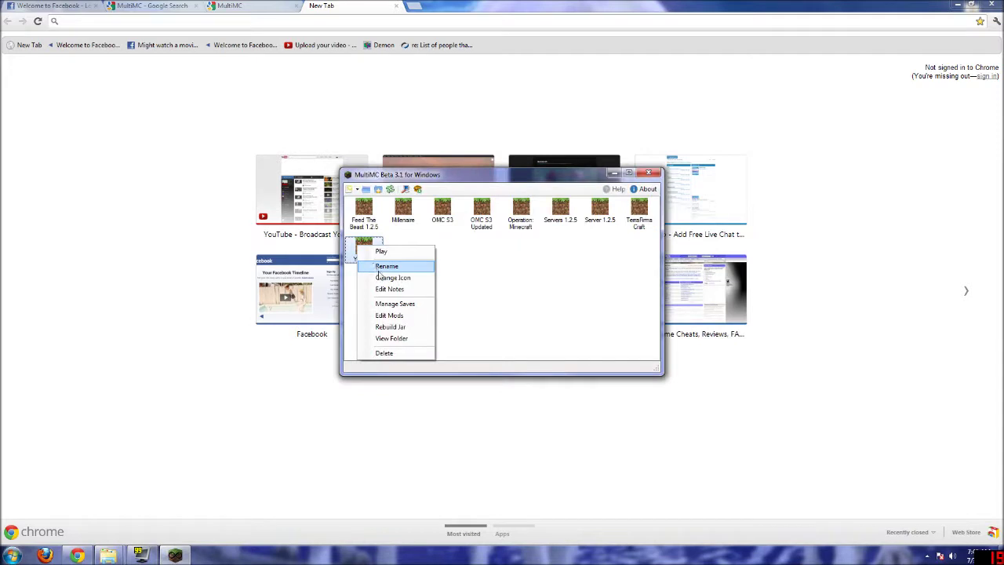
click(390, 315)
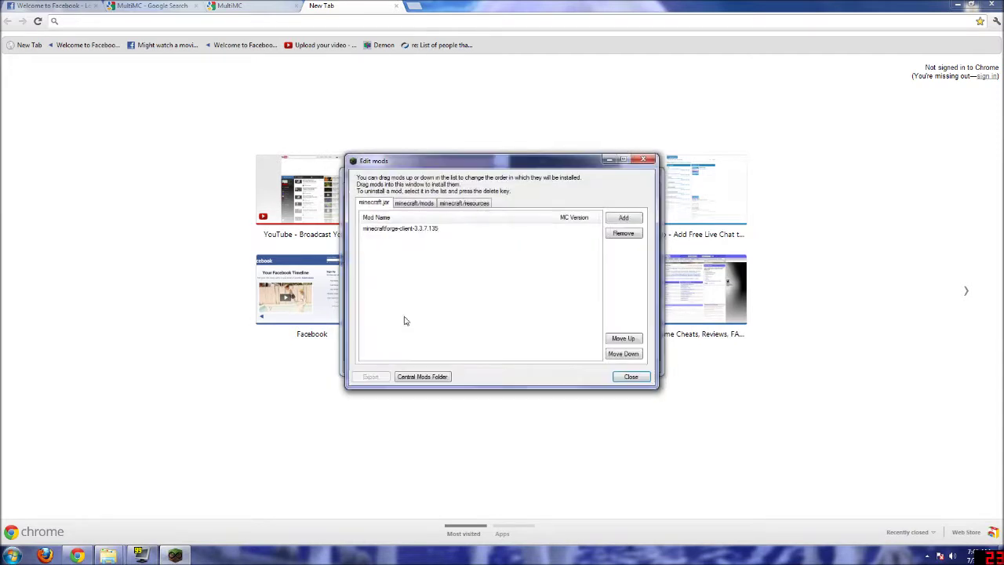
click(624, 217)
click(666, 337)
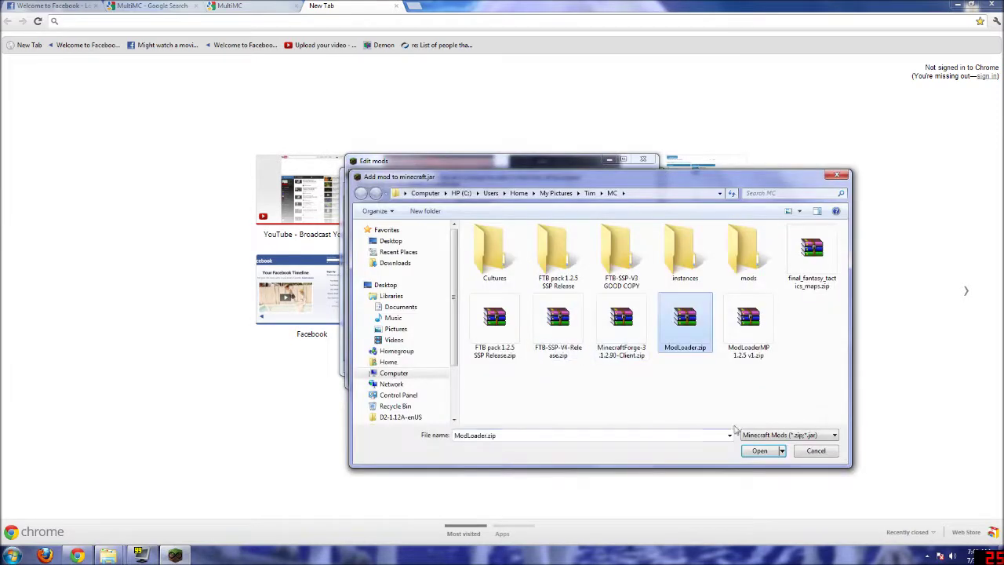
click(759, 450)
click(396, 239)
click(624, 338)
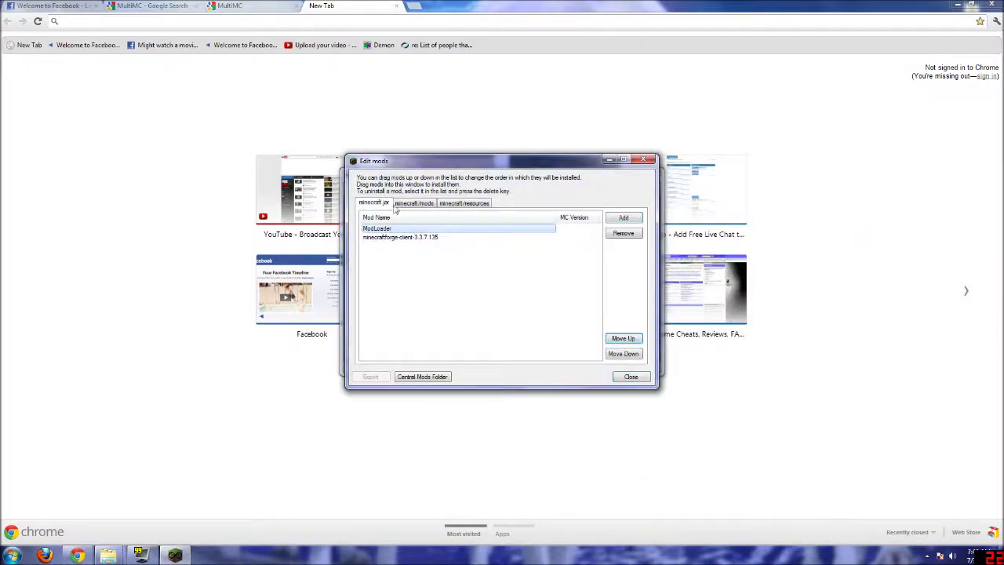
click(413, 203)
click(620, 223)
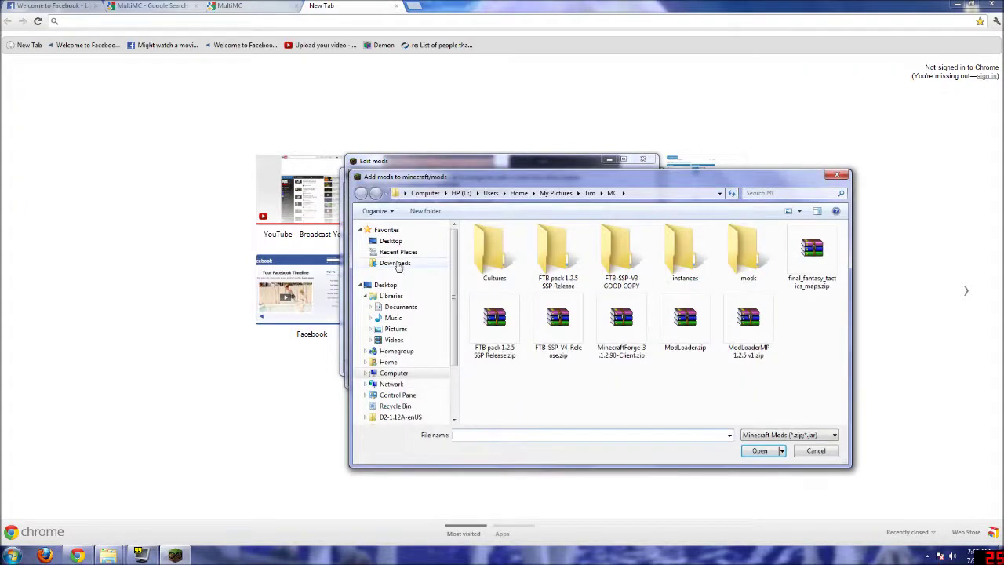
click(394, 262)
double_click(496, 243)
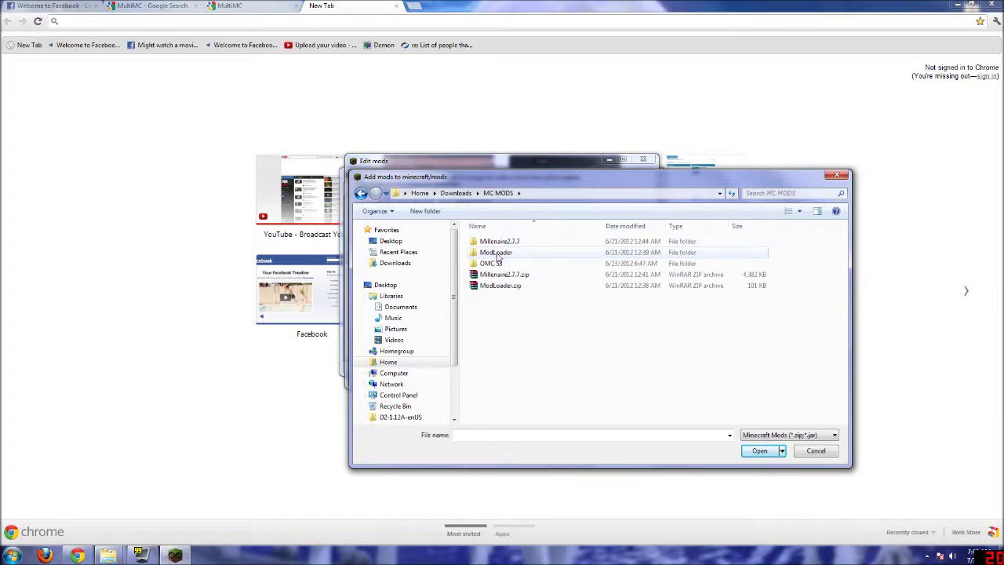
double_click(494, 263)
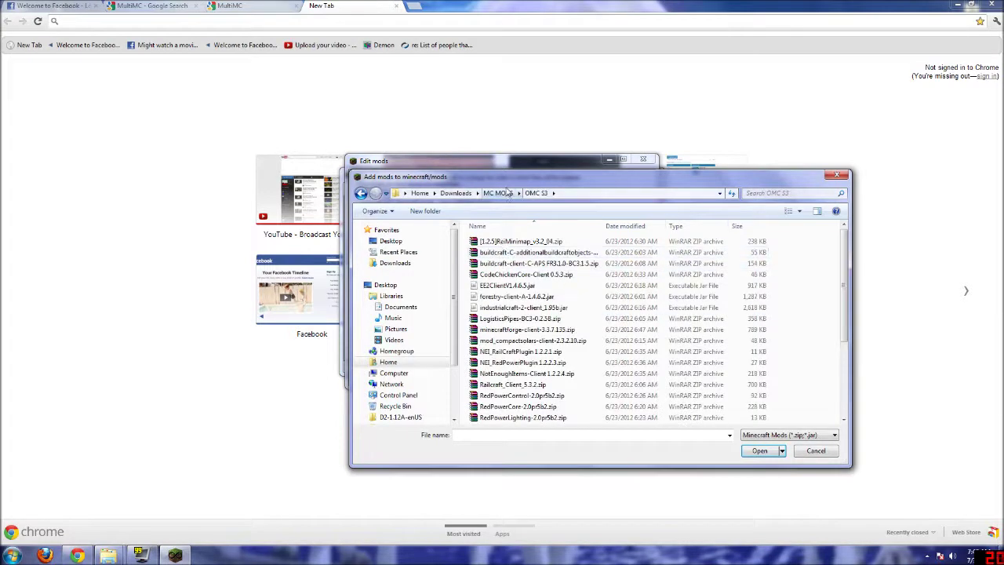
drag(516, 186, 631, 182)
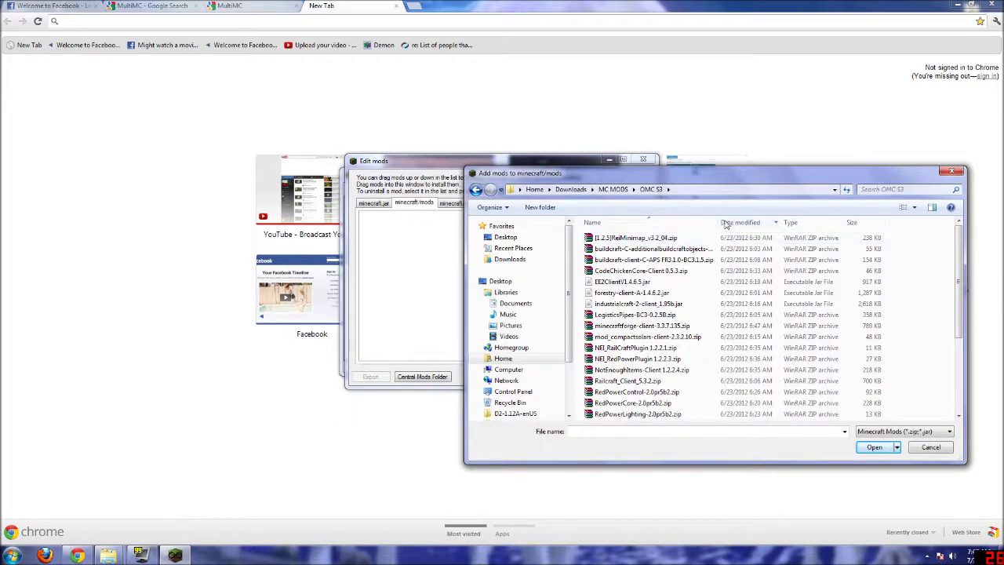
drag(718, 223, 776, 223)
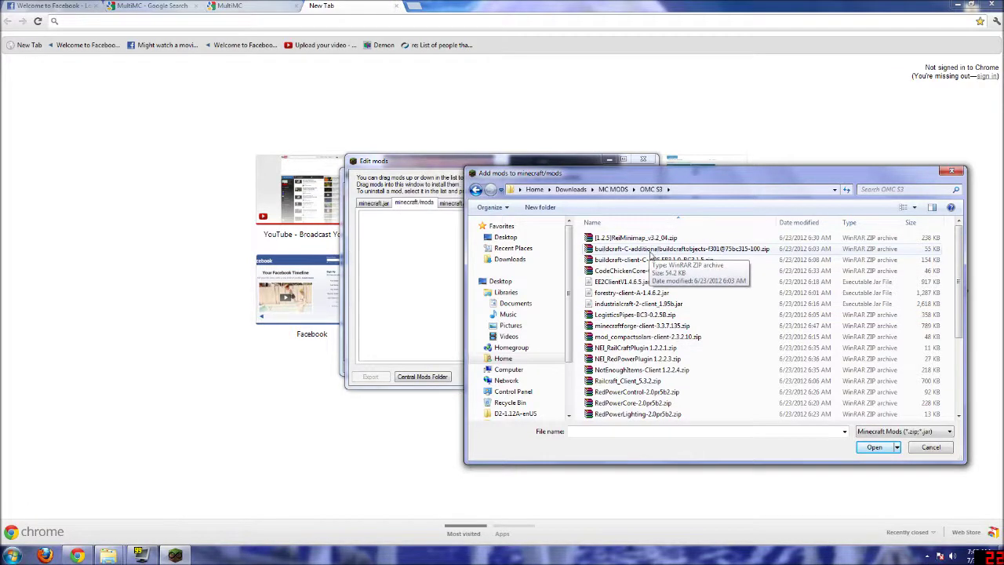
scroll(655, 306, down, 3)
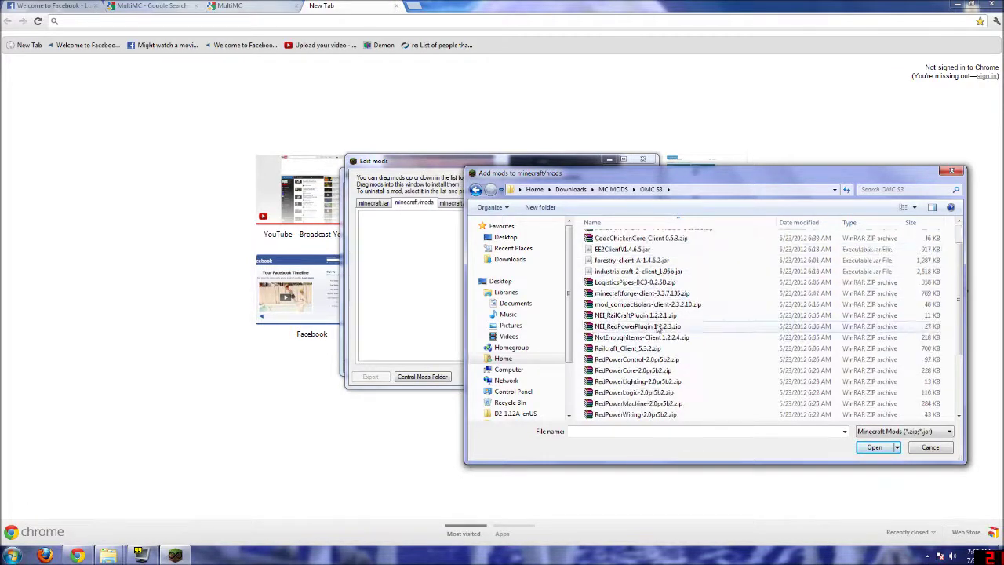
scroll(658, 373, up, 3)
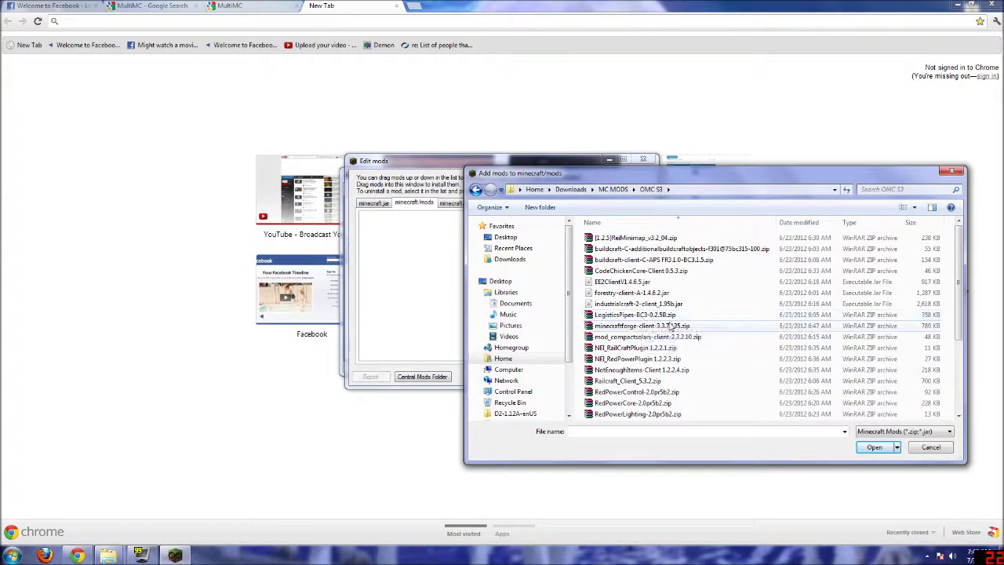
click(626, 239)
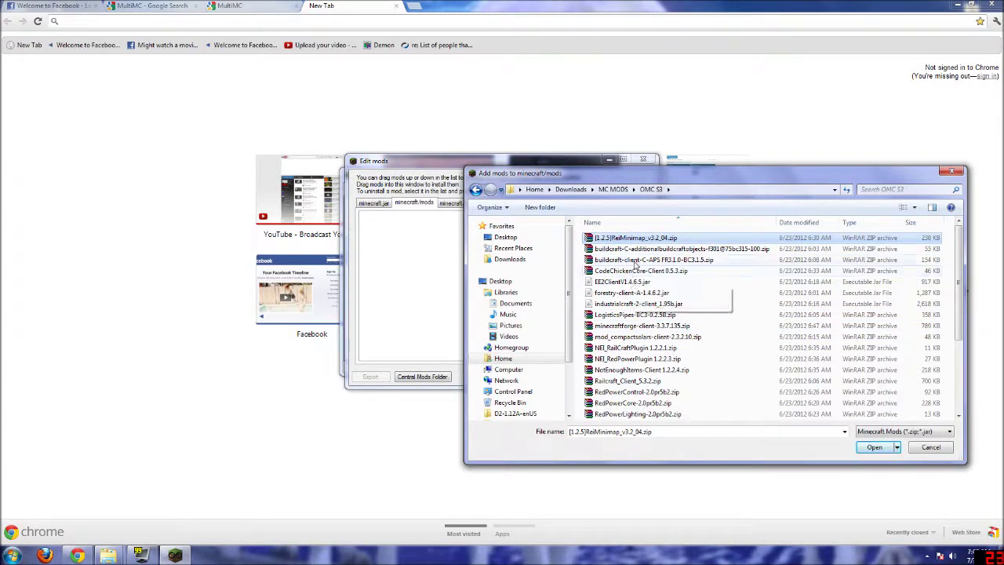
shift+click(636, 259)
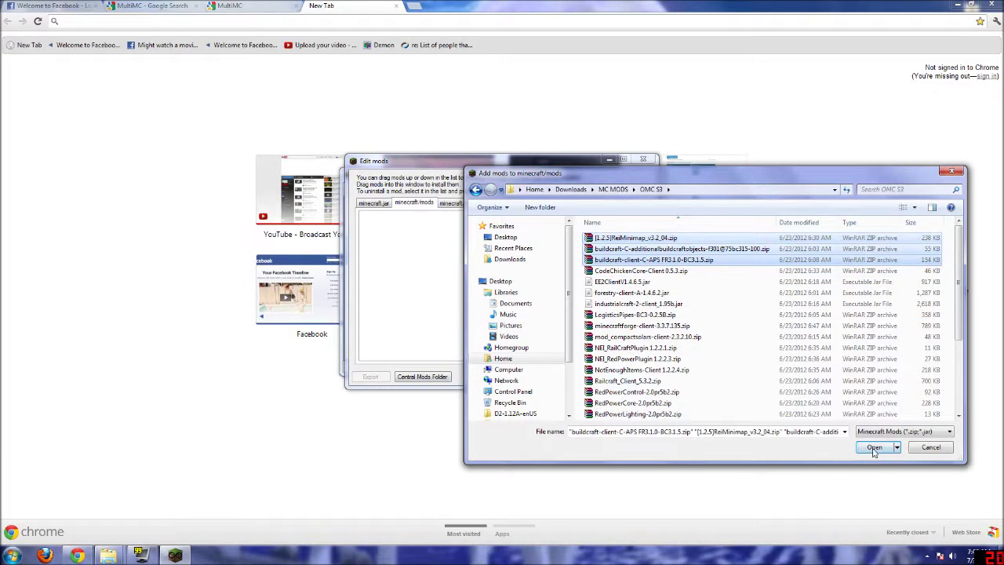
click(933, 448)
Add CodeChickenCore-Client 0.5.3.zip from the OMC S3 folder in Downloads' MC MODS to the instance's minecraft.jar mods.
click(374, 203)
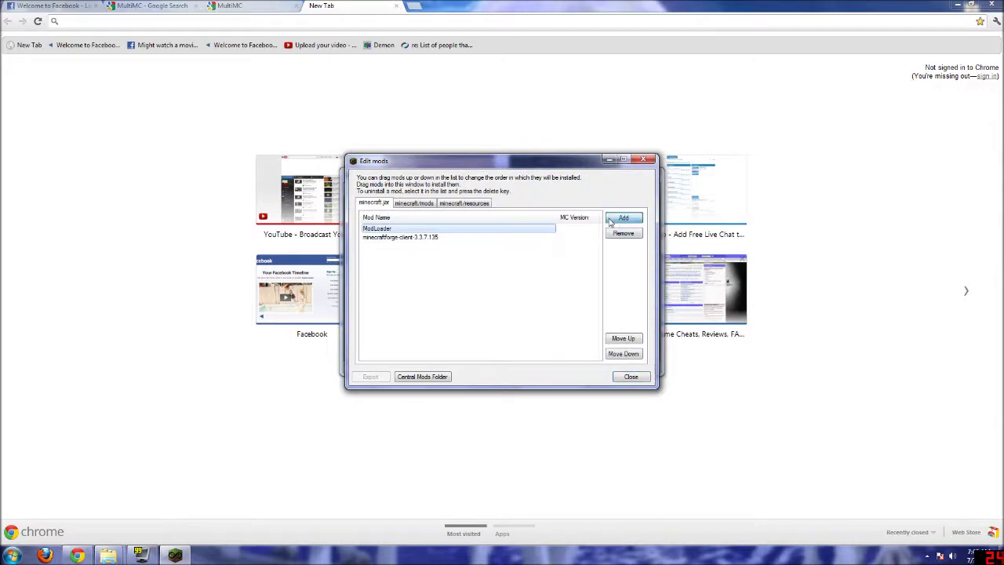
click(624, 217)
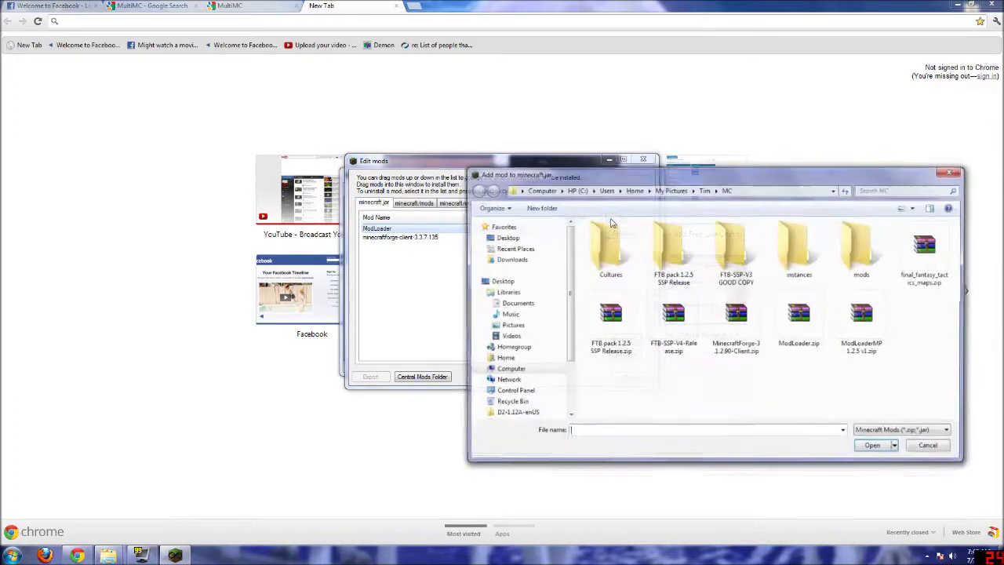
click(538, 259)
double_click(620, 238)
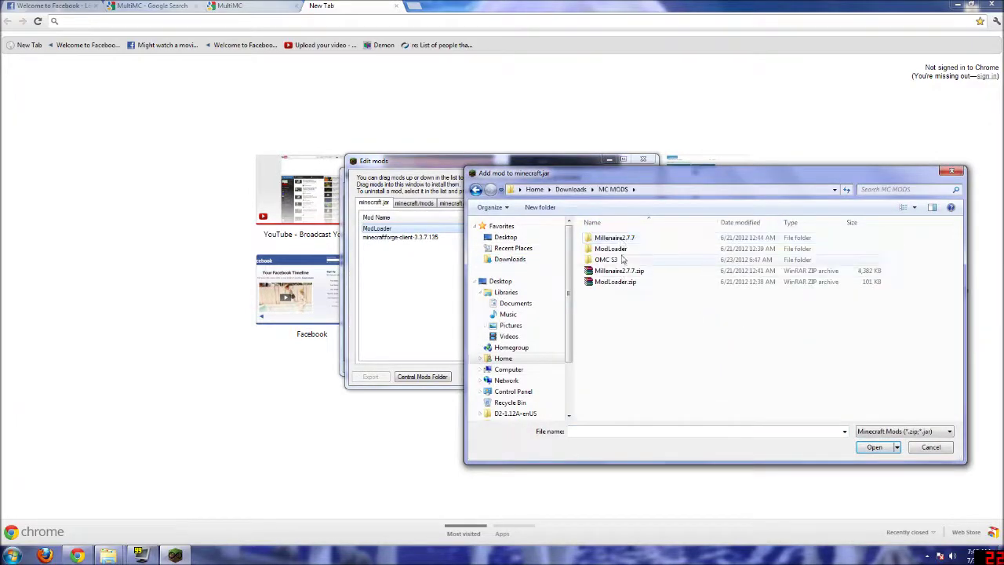
double_click(618, 262)
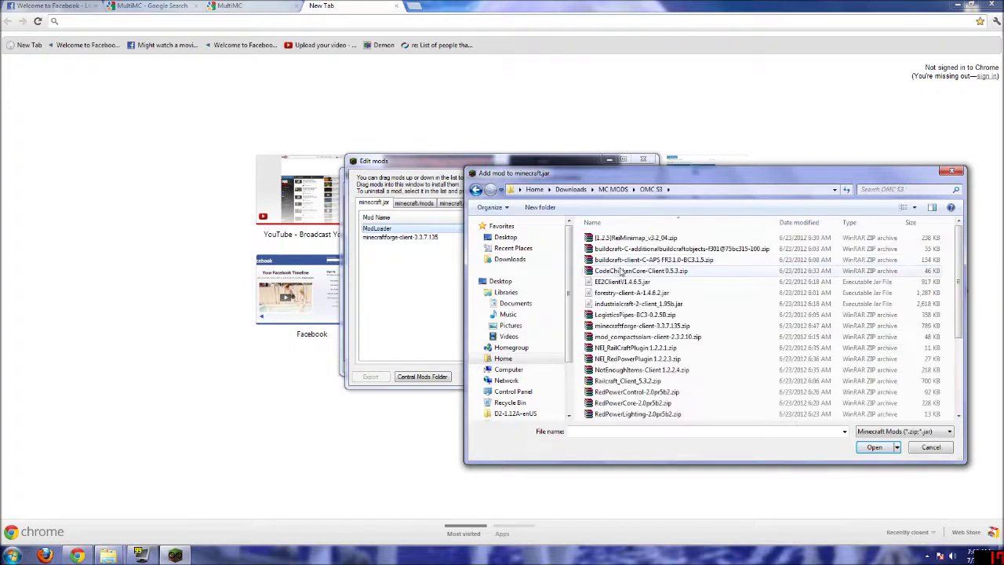
click(620, 271)
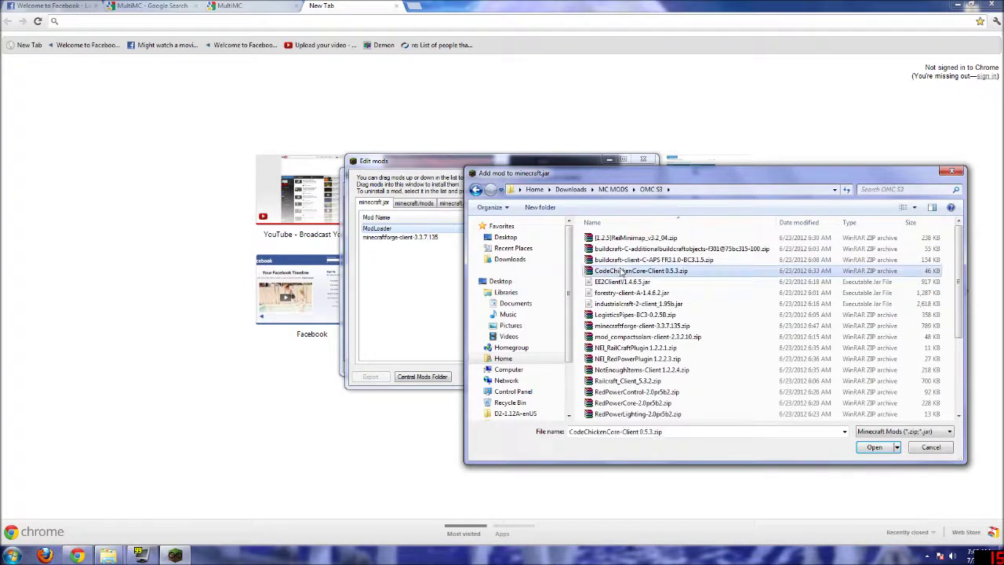
click(875, 447)
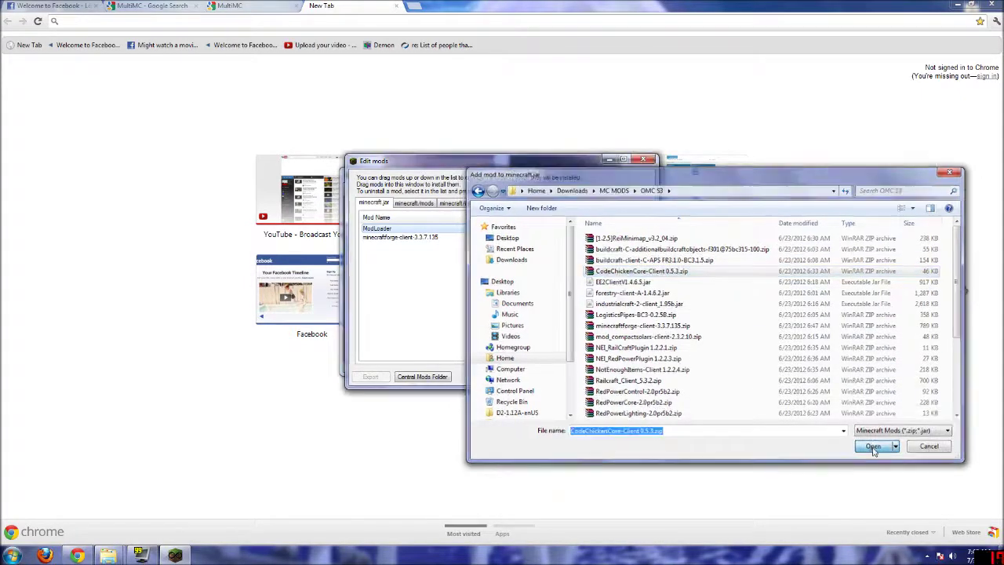
Add NotEnoughItems-Client 1.2.2.4.zip from the OMC S3 folder to the minecraft.jar mods.
click(631, 224)
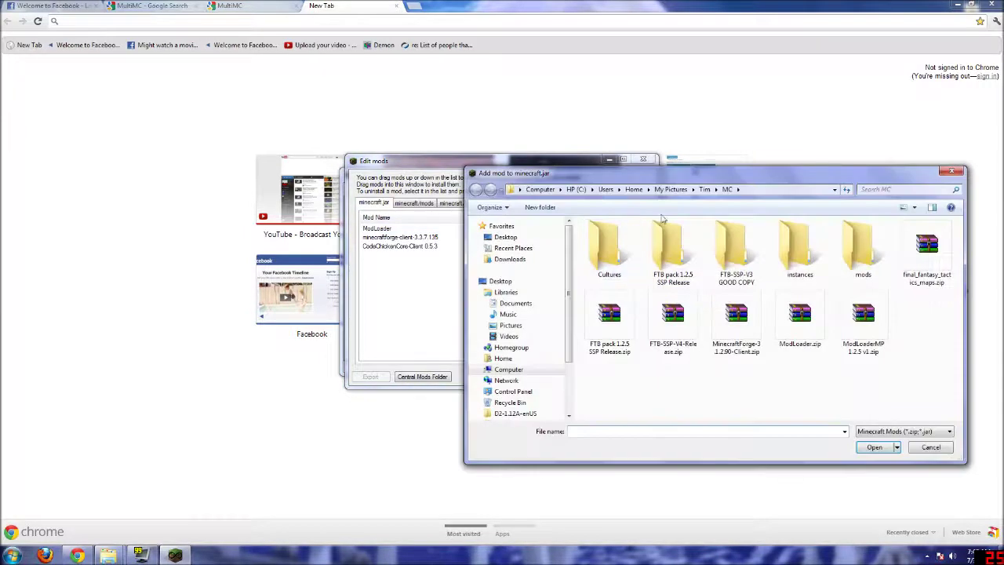
click(530, 259)
double_click(608, 238)
click(609, 261)
double_click(609, 263)
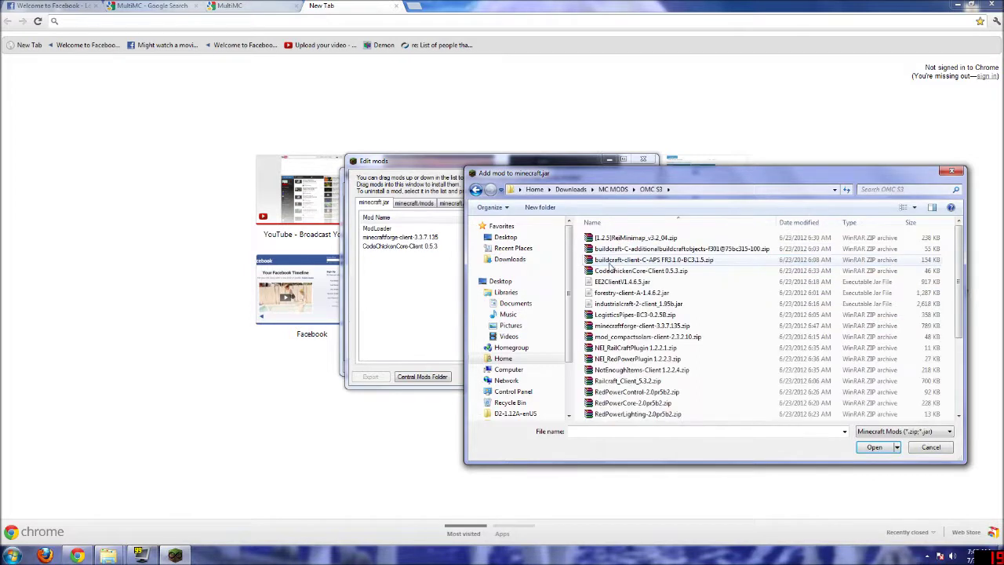
click(643, 350)
scroll(643, 354, down, 4)
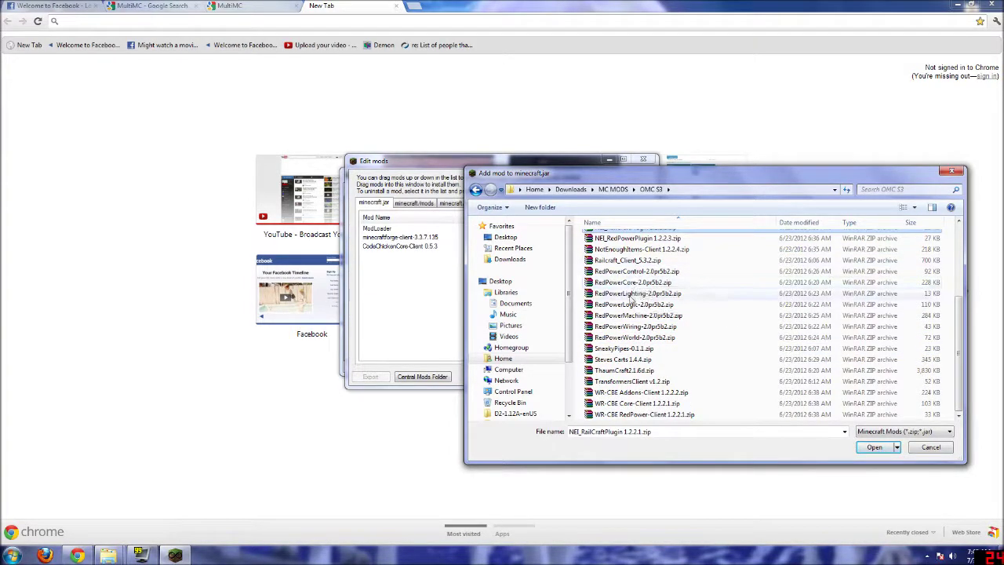
click(632, 250)
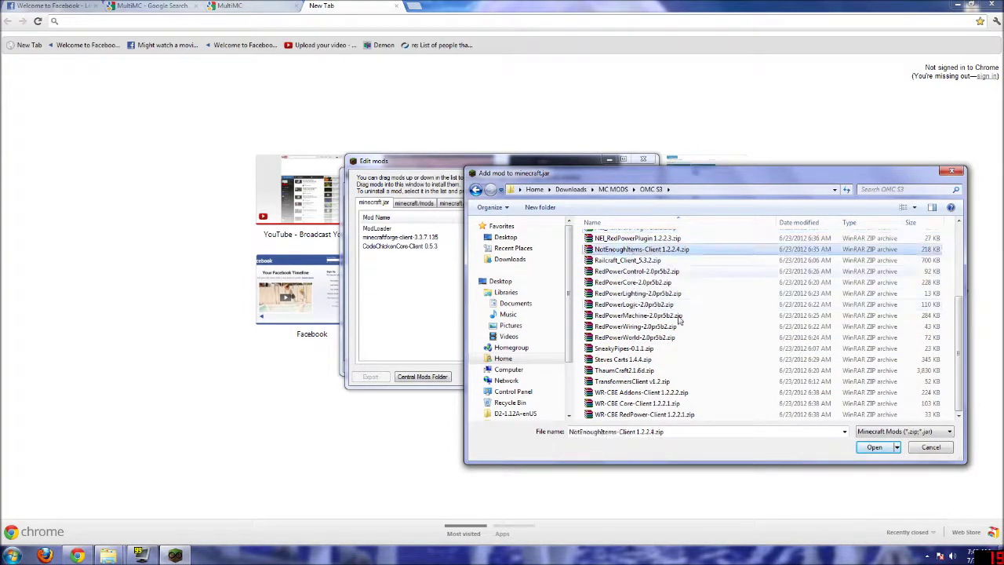
click(877, 451)
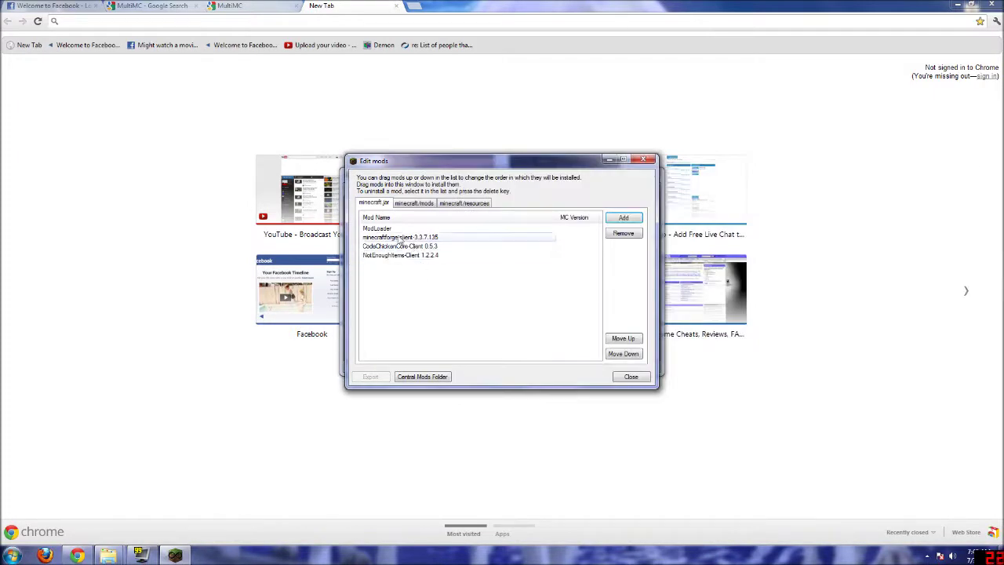
click(625, 219)
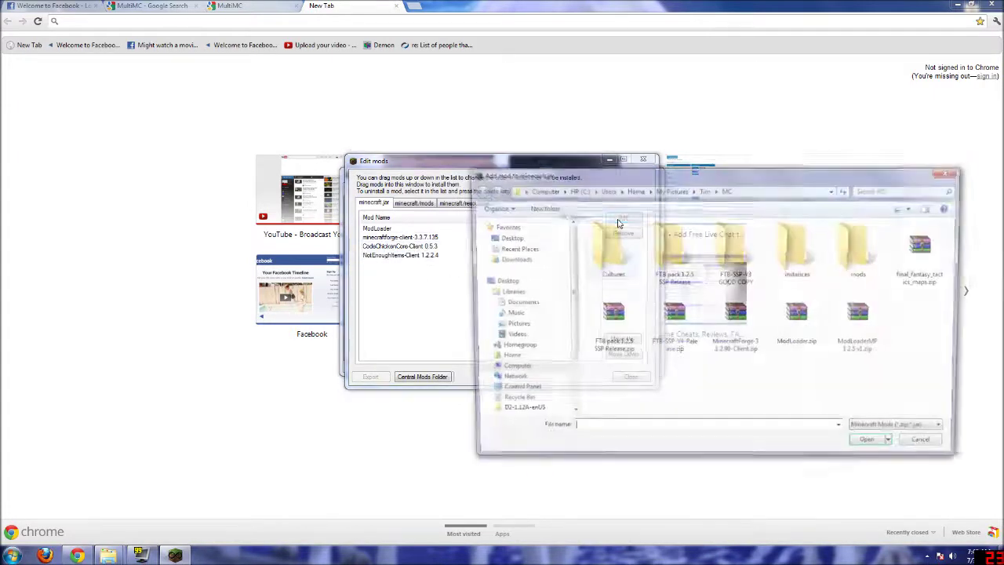
click(508, 258)
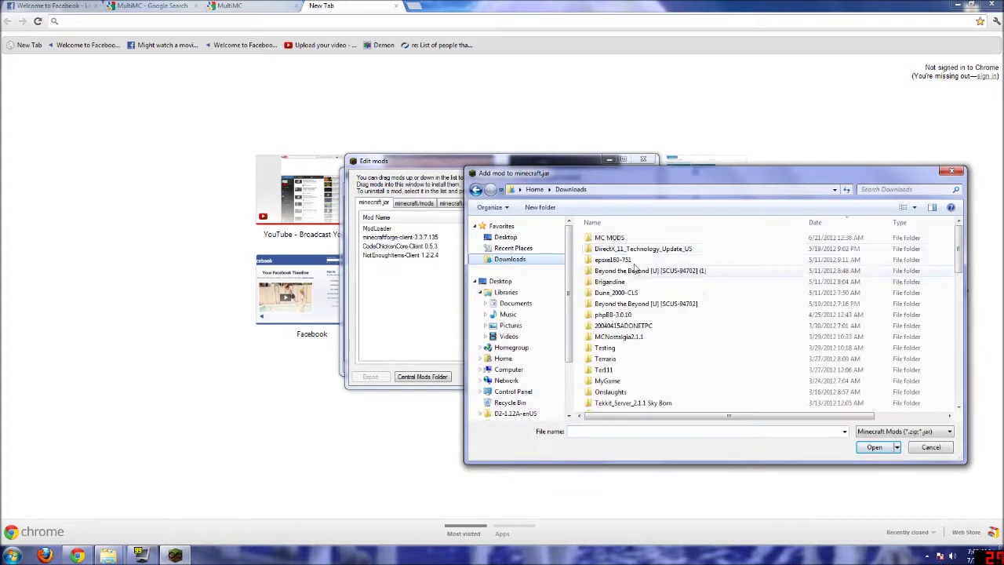
double_click(604, 238)
double_click(610, 260)
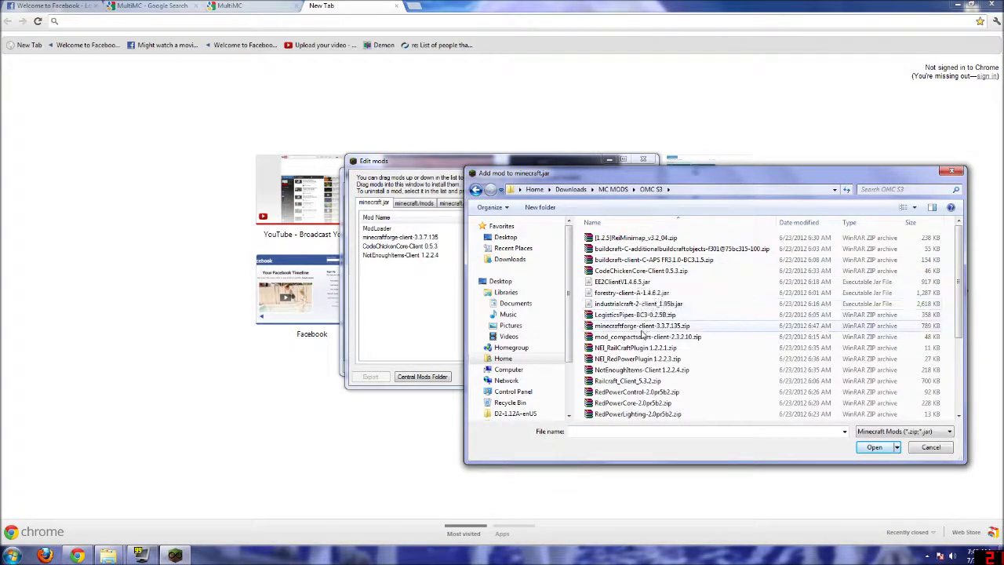
click(642, 358)
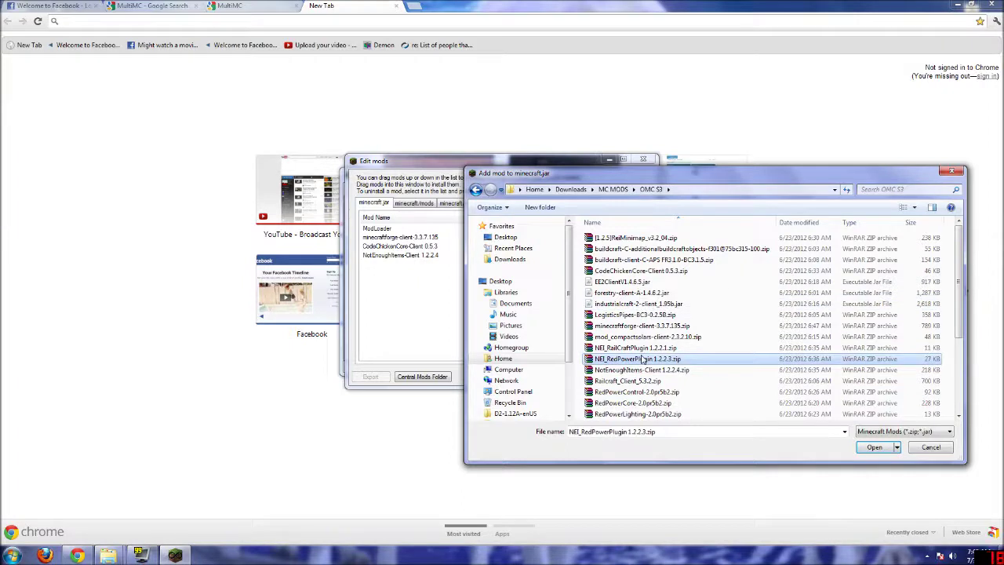
scroll(641, 359, down, 4)
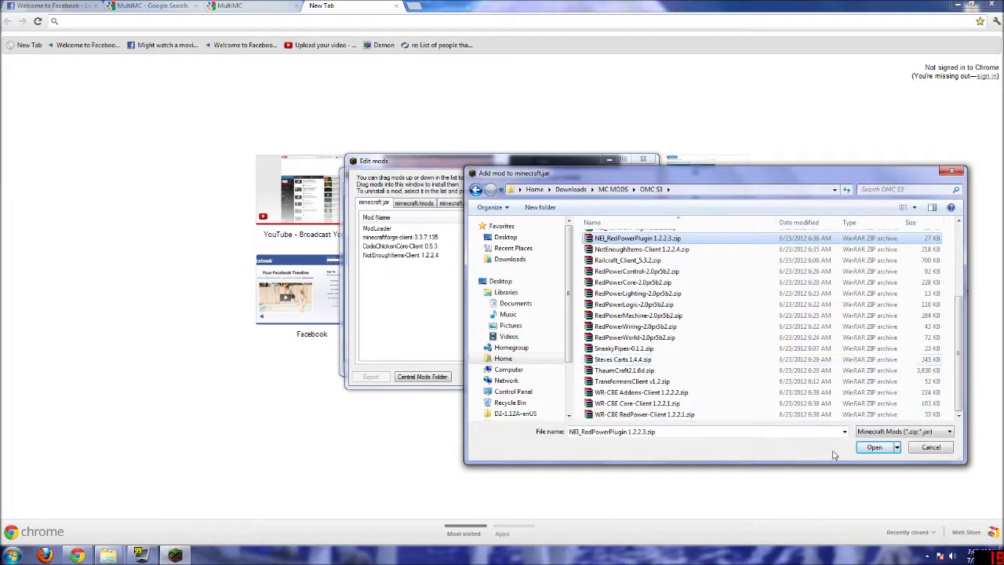
click(930, 447)
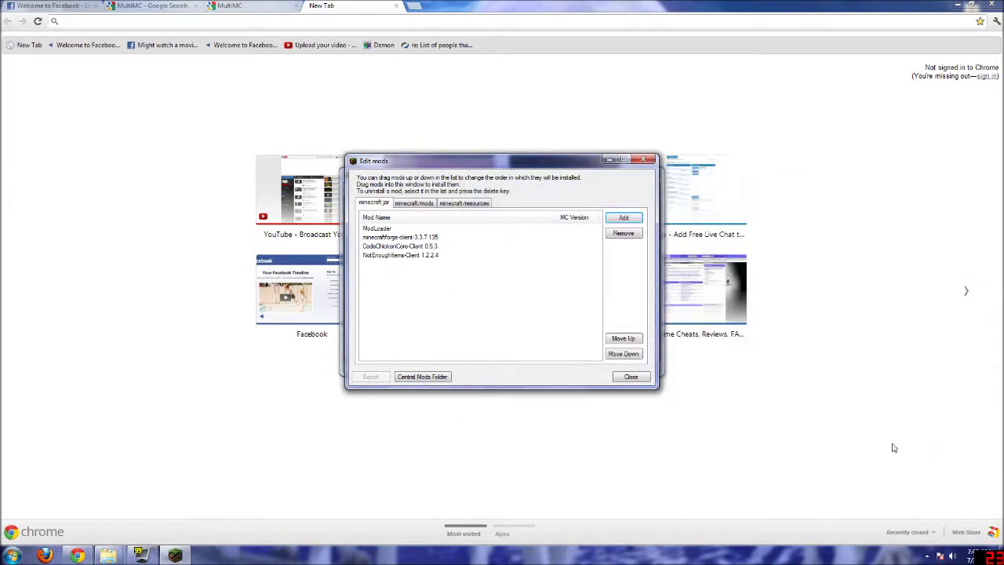
Add mod_4096FixForge131_Client.zip from the Downloads folder to the minecraft.jar mods.
click(622, 219)
click(510, 259)
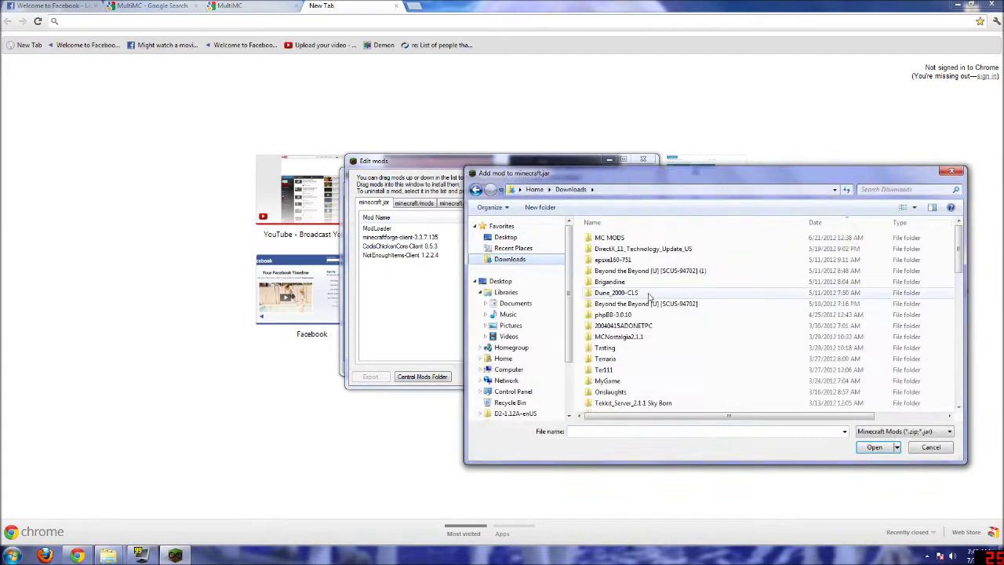
scroll(637, 306, down, 4)
scroll(643, 318, down, 3)
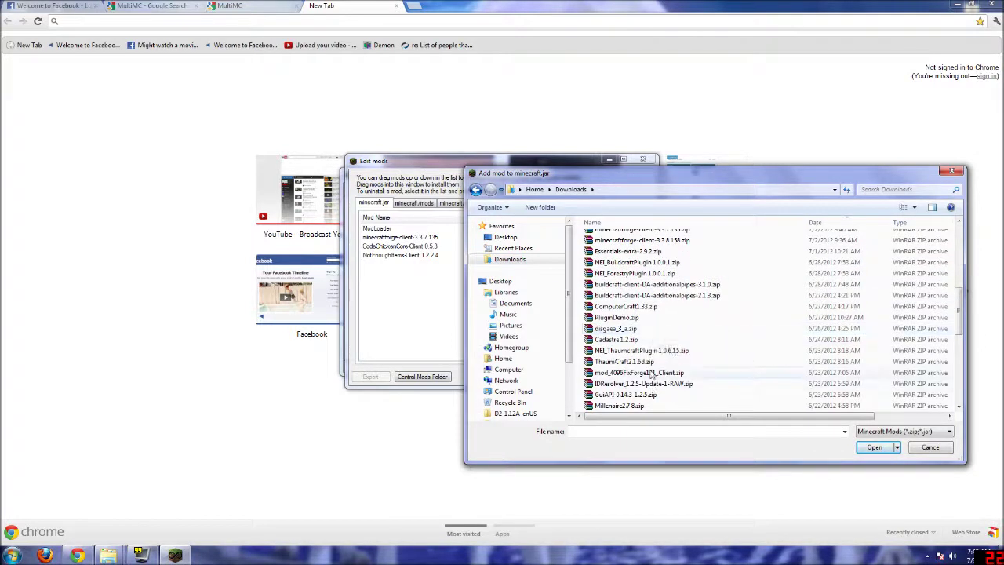
click(651, 374)
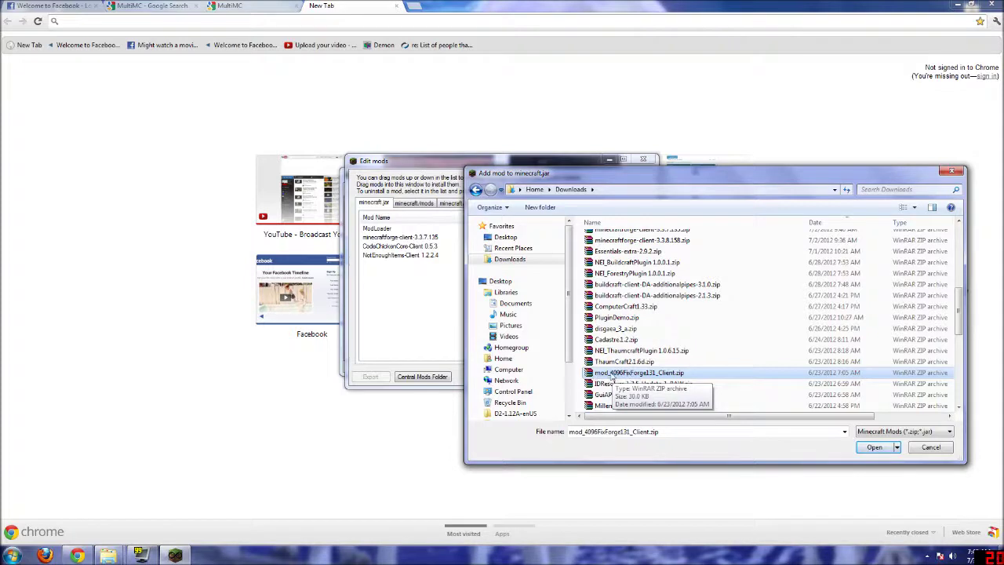
click(875, 448)
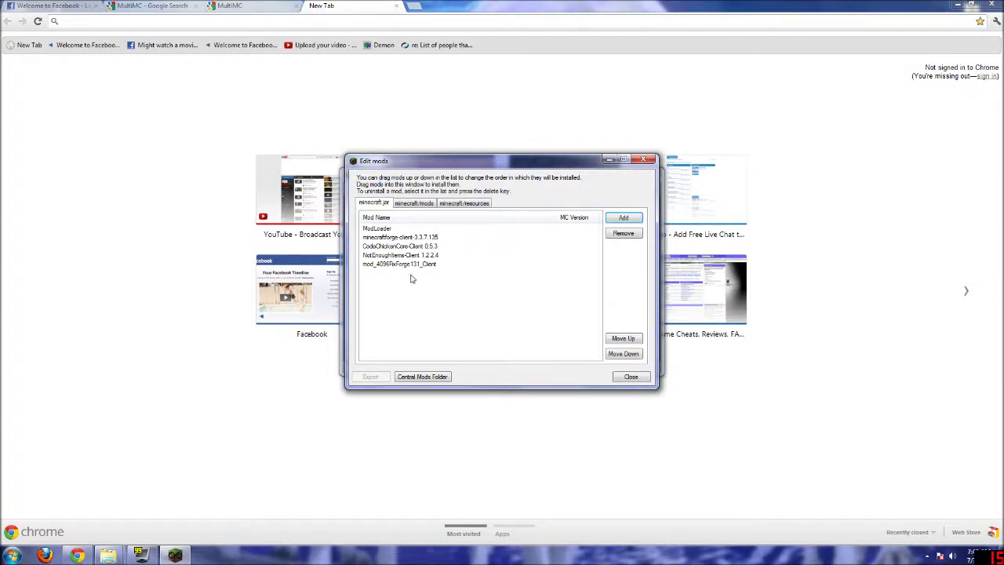
Begin adding files to the instance's minecraft/mods list, browsing to the OMC S3 folder inside Downloads' MC MODS.
click(415, 204)
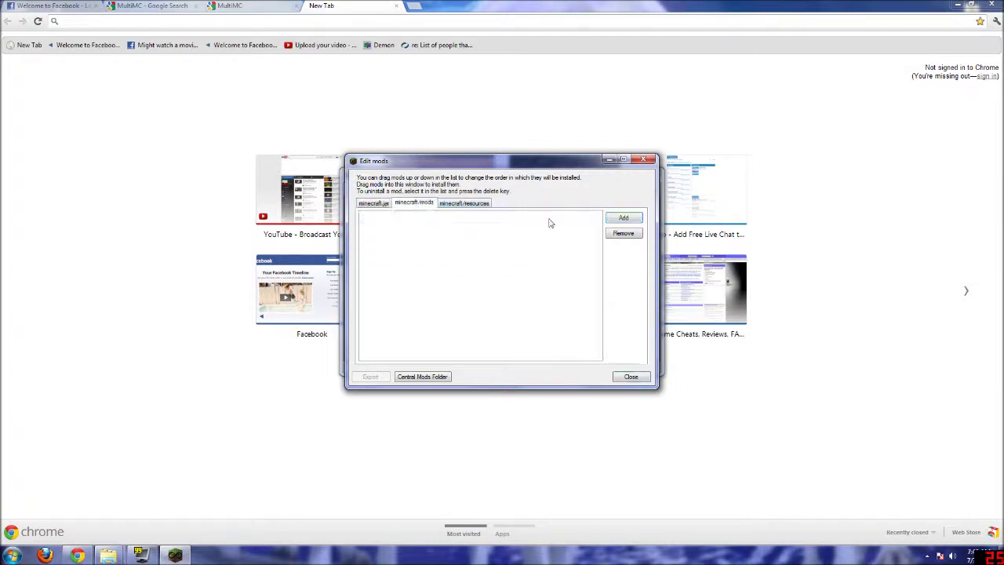
click(622, 223)
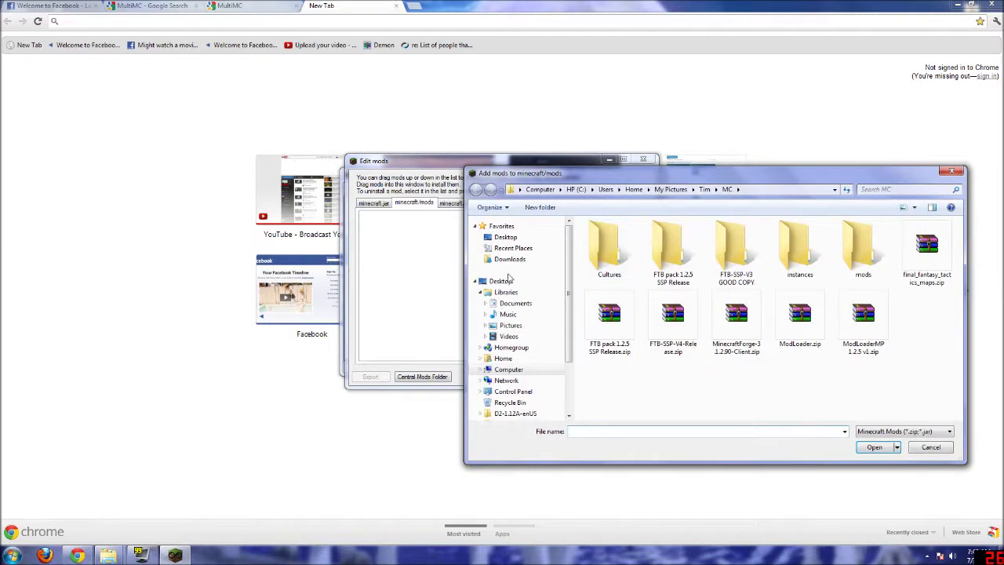
click(508, 259)
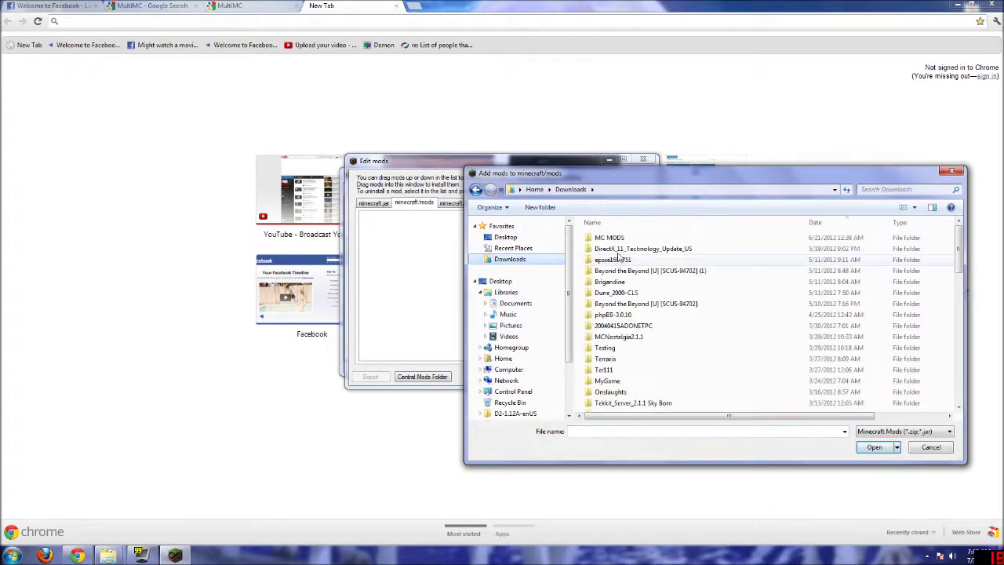
double_click(619, 240)
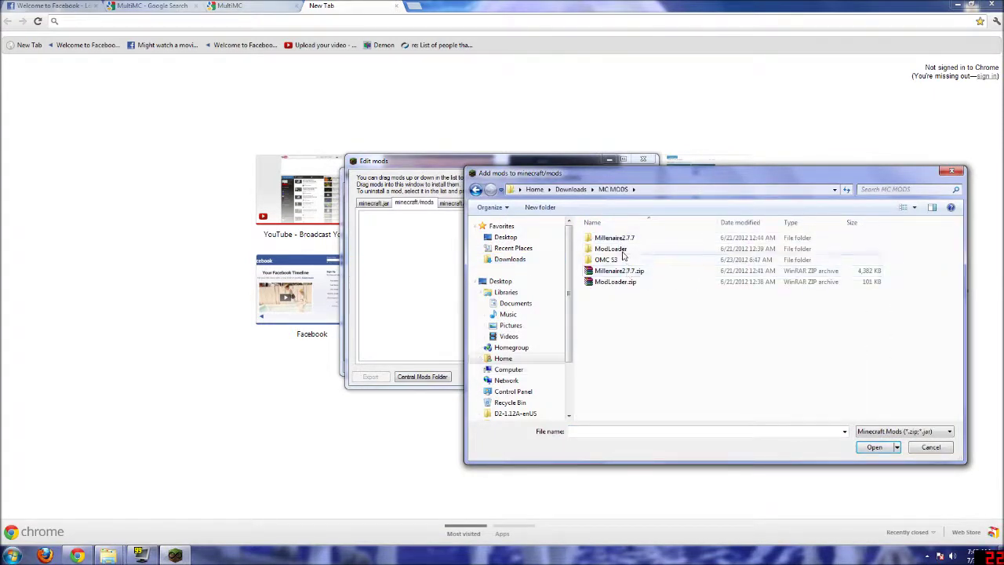
double_click(619, 260)
click(629, 250)
click(628, 240)
shift+click(635, 261)
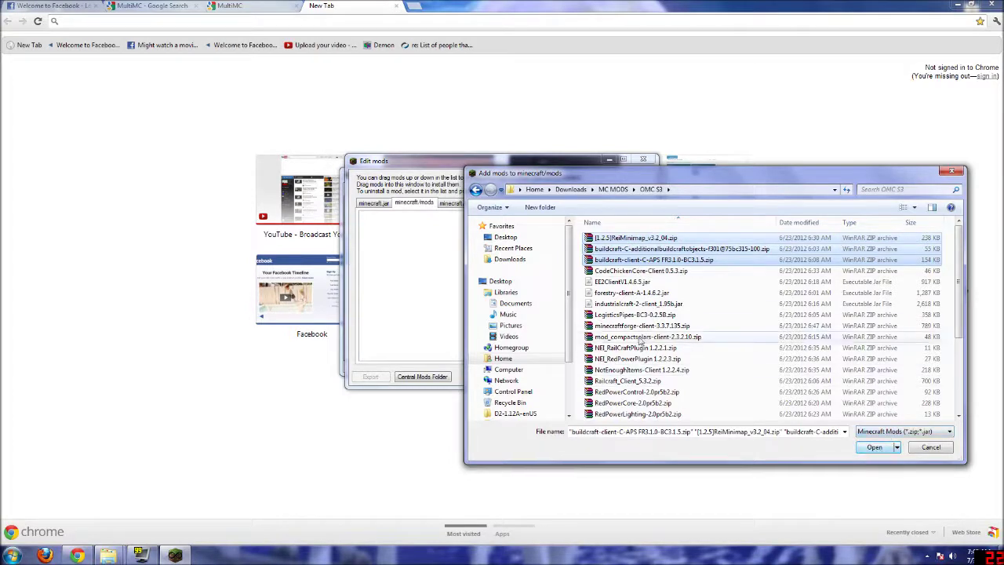
ctrl+click(634, 283)
ctrl+click(641, 293)
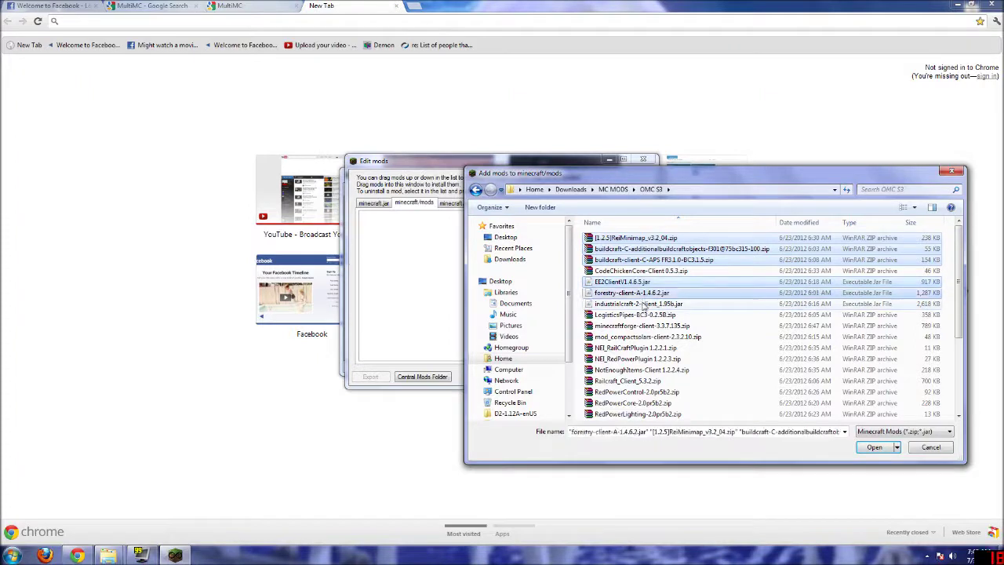
ctrl+click(643, 304)
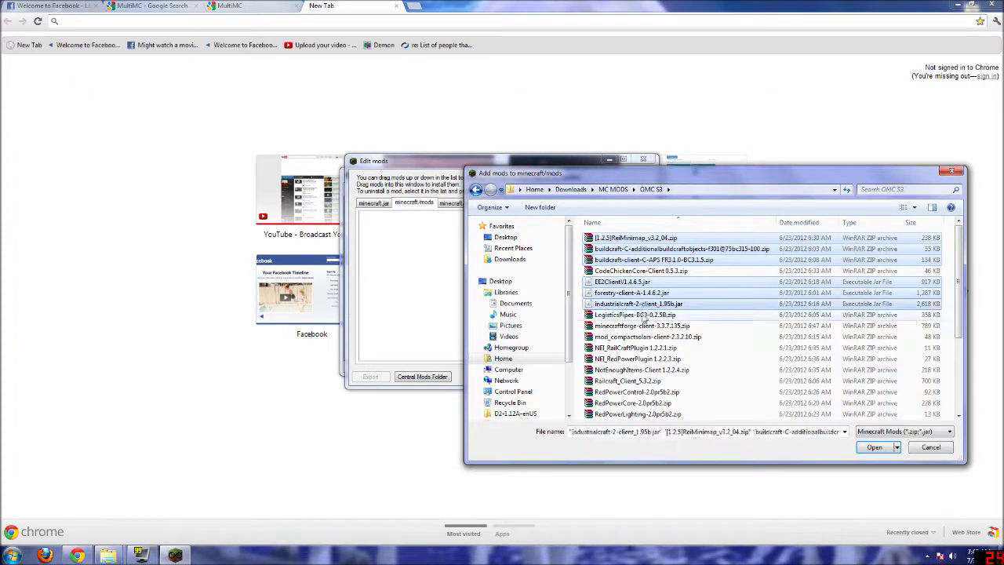
ctrl+click(644, 315)
ctrl+click(651, 338)
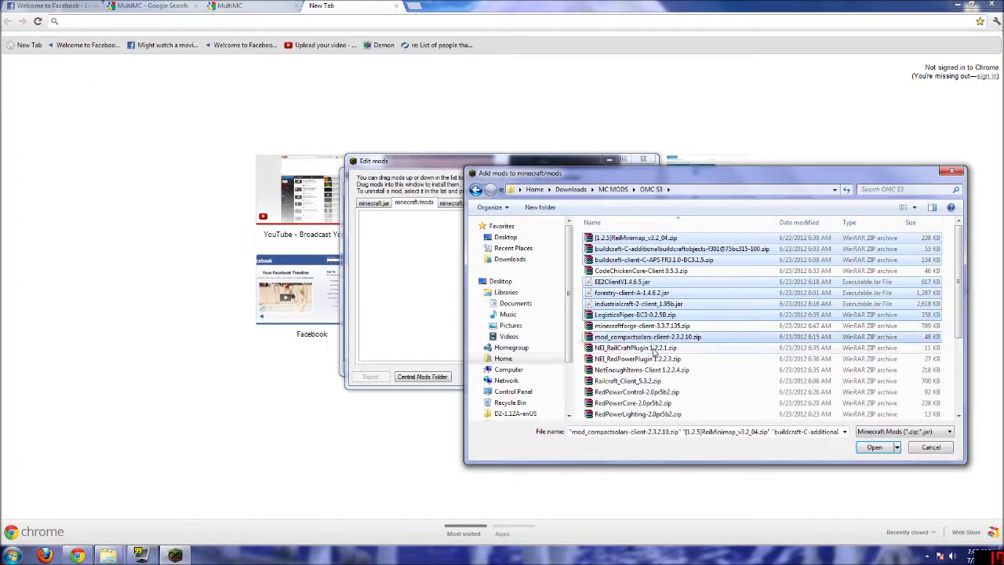
ctrl+click(654, 348)
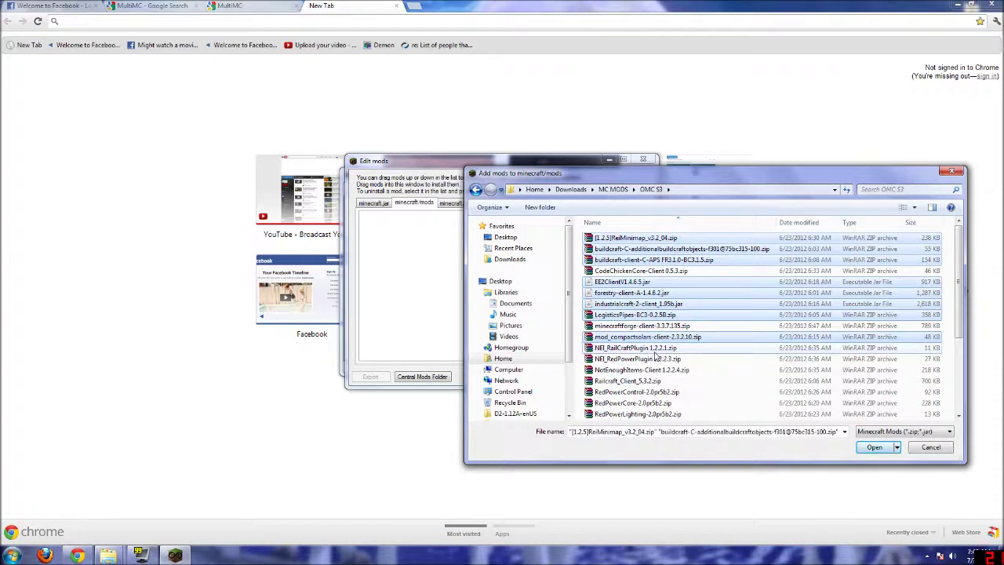
ctrl+click(657, 358)
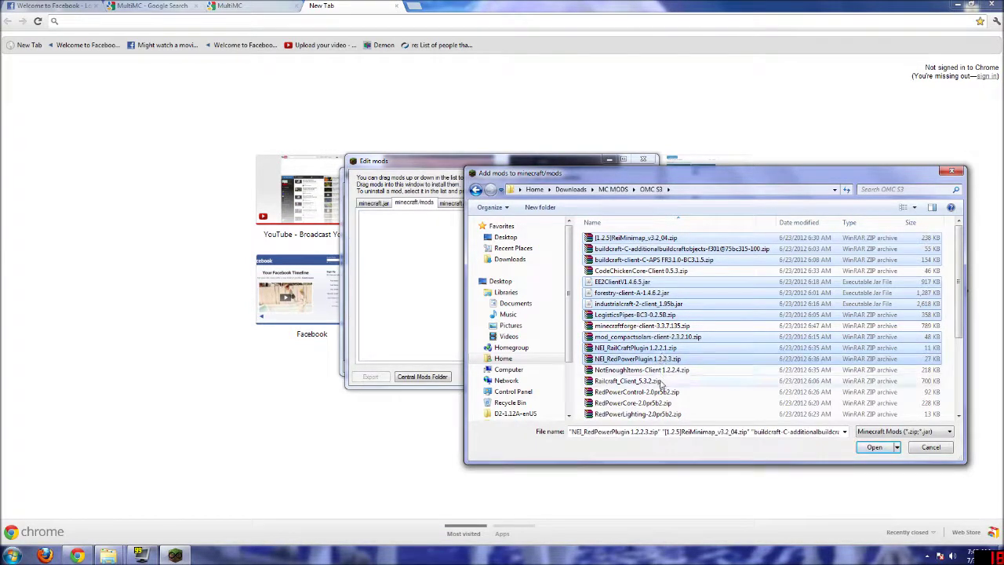
ctrl+click(660, 382)
ctrl+click(662, 392)
ctrl+click(662, 403)
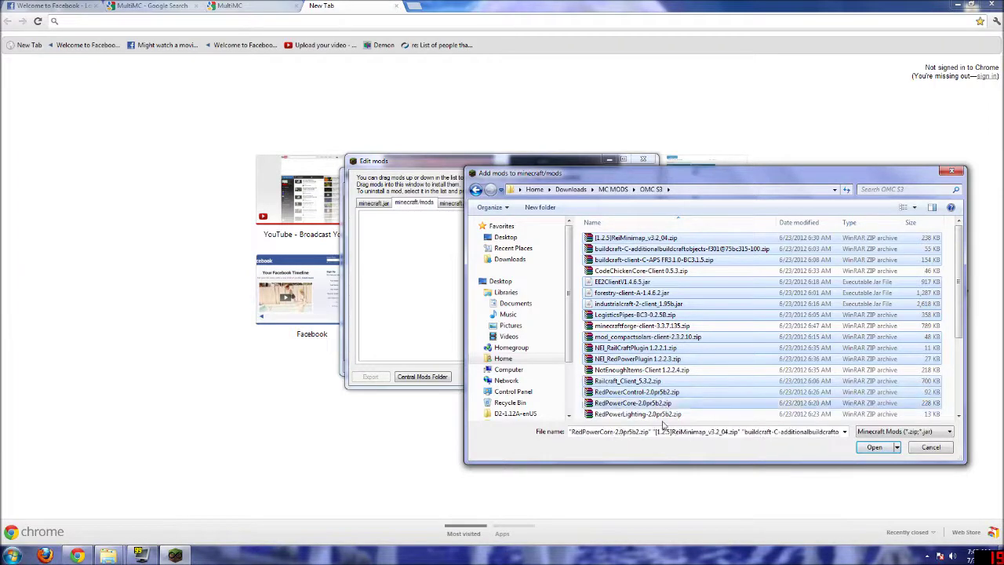
Add all seven RedPower zips, Railcraft_Client_5.3.2, both NEI plugins, mod_compactsolars-client-2.3.2.10 and minecraftforge-client-3.3.7.135 to minecraft/mods.
ctrl+click(663, 415)
drag(962, 321, 960, 370)
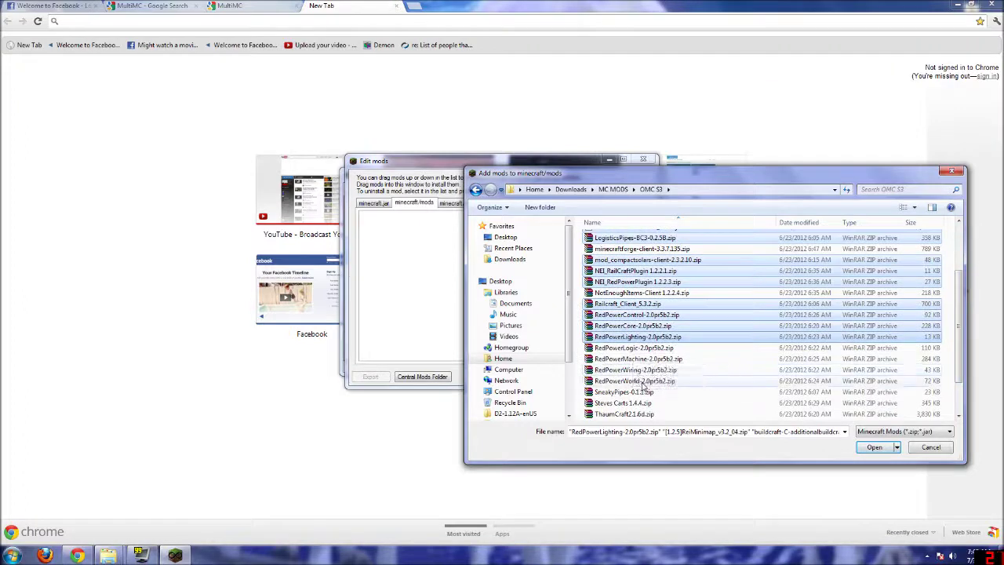
shift+click(644, 381)
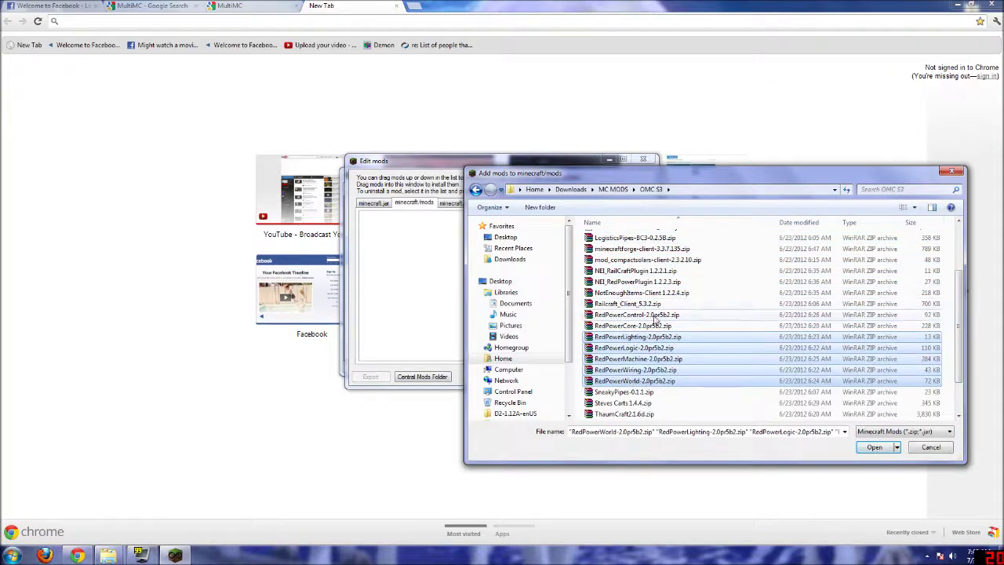
ctrl+click(643, 325)
ctrl+click(639, 315)
ctrl+click(631, 304)
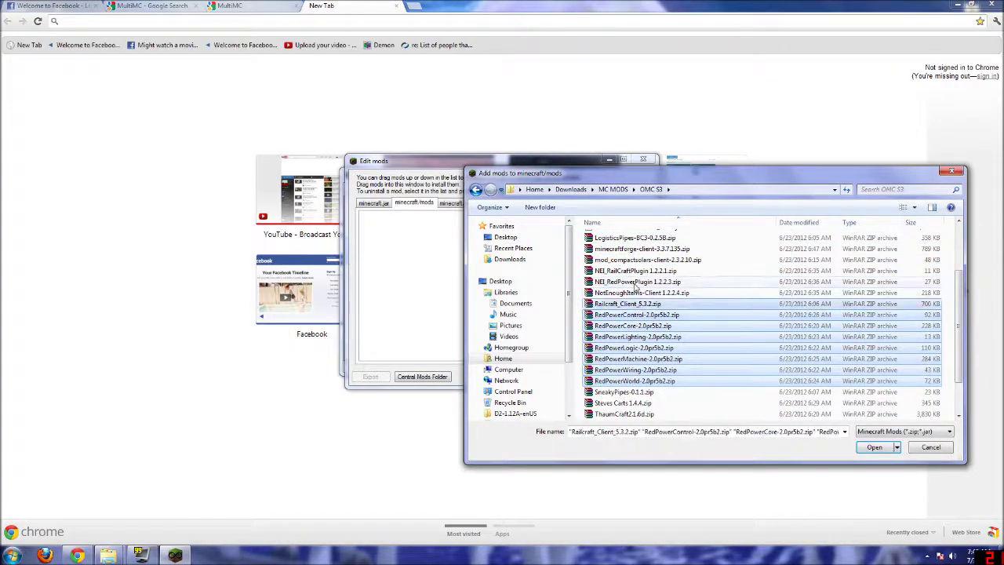
ctrl+click(635, 281)
ctrl+click(633, 270)
ctrl+click(631, 261)
ctrl+click(632, 249)
key(Return)
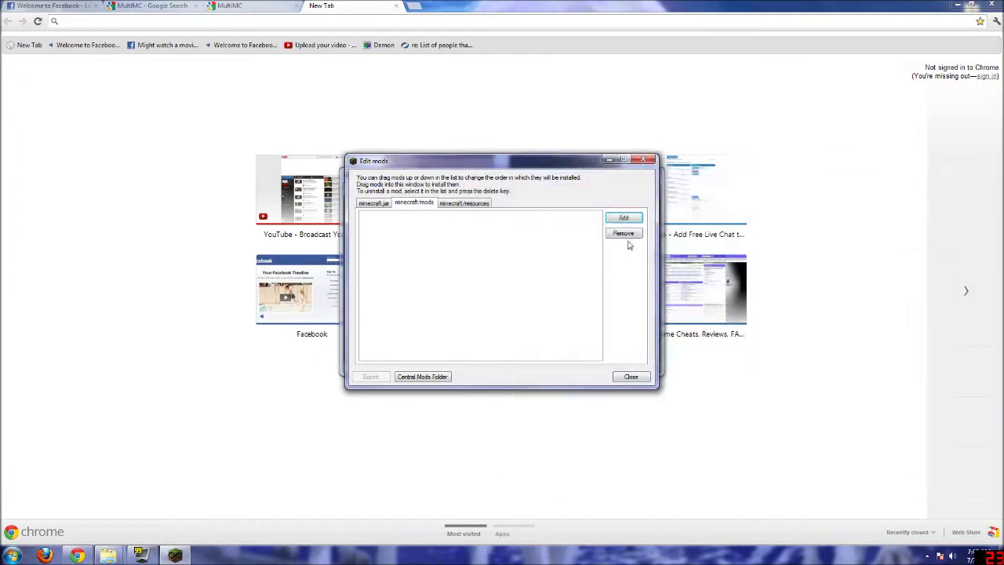
Reopen the Youtube instance's mod editor and remove minecraftforge-client-3.3.7.135 from the minecraft/mods list.
click(632, 377)
right_click(366, 251)
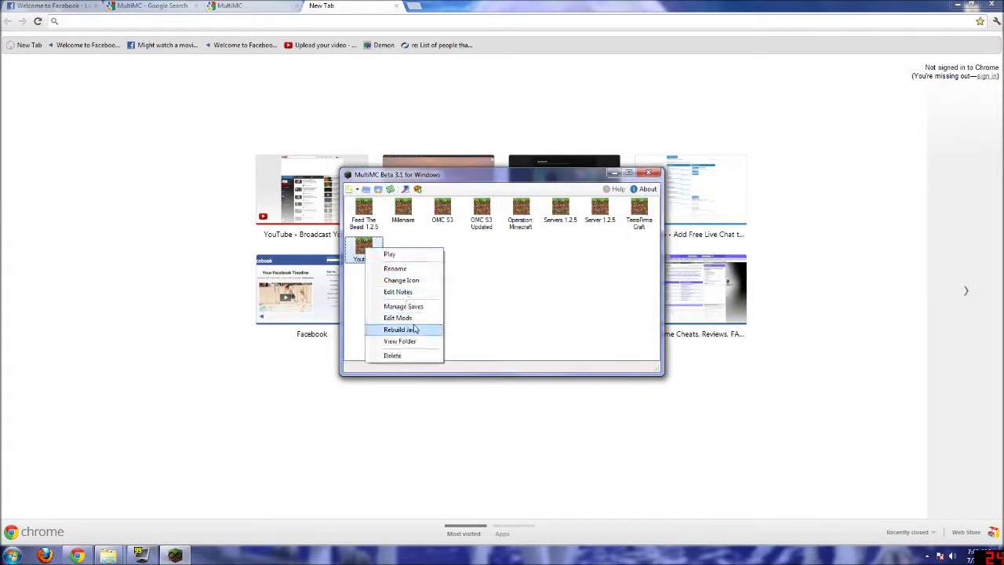
click(417, 315)
click(414, 203)
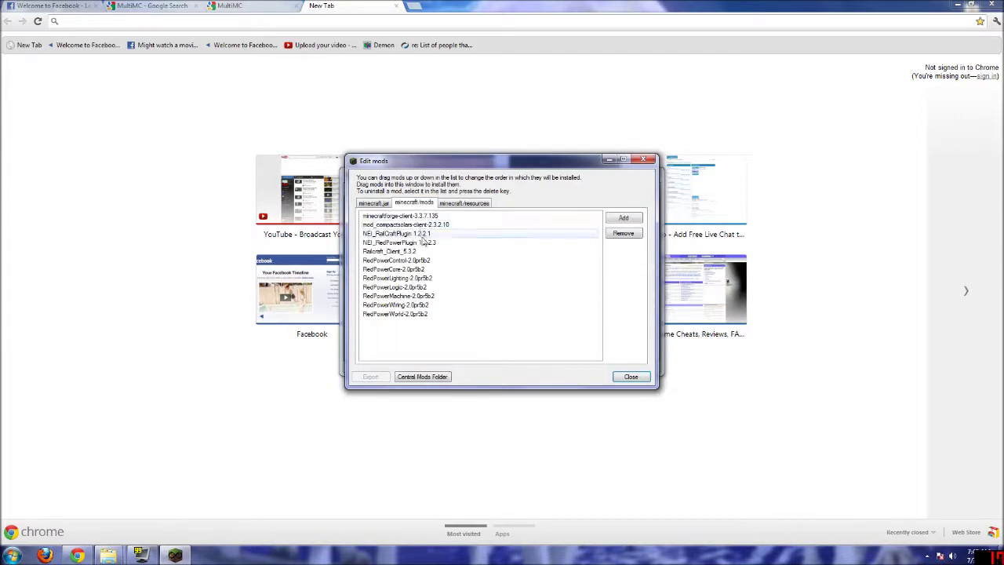
click(424, 217)
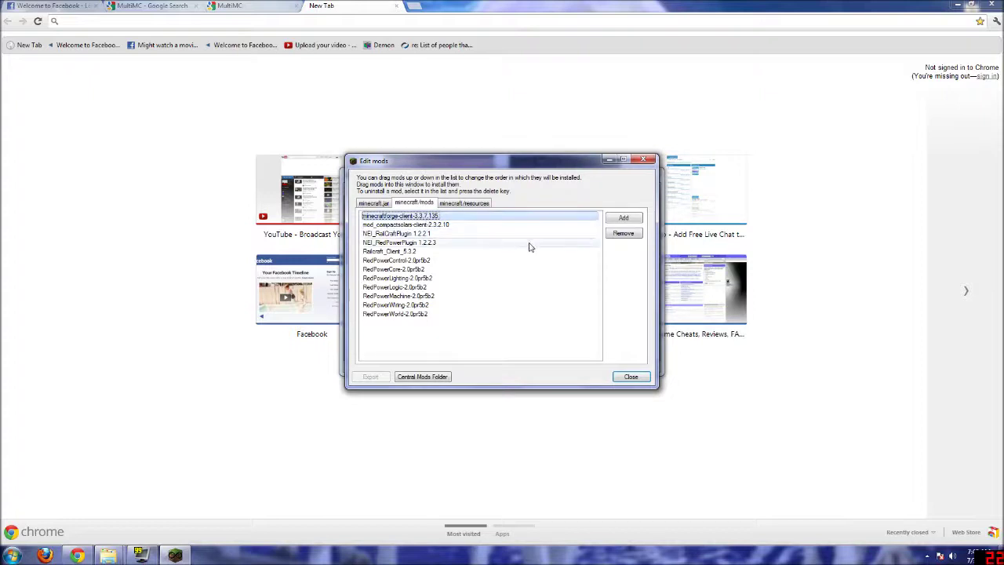
click(627, 233)
Start another addition to minecraft/mods and browse to the OMC S3 folder in Downloads' MC MODS.
click(624, 218)
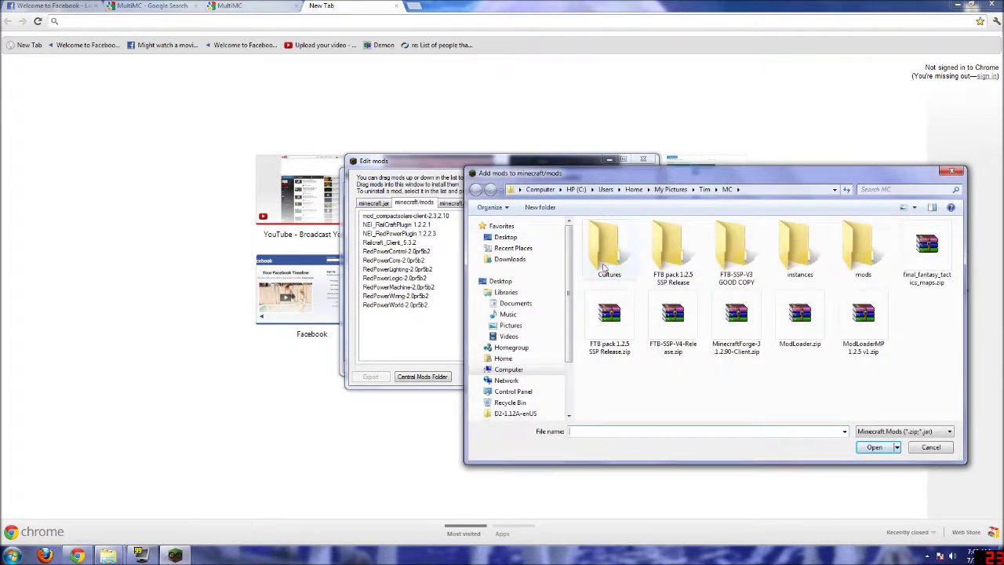
click(502, 261)
double_click(610, 237)
double_click(605, 251)
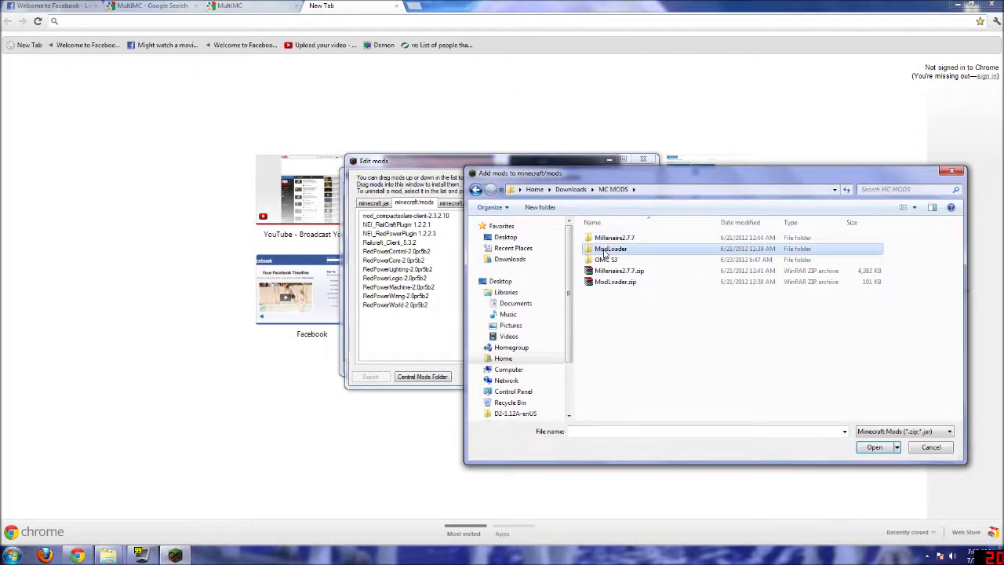
click(612, 189)
click(608, 261)
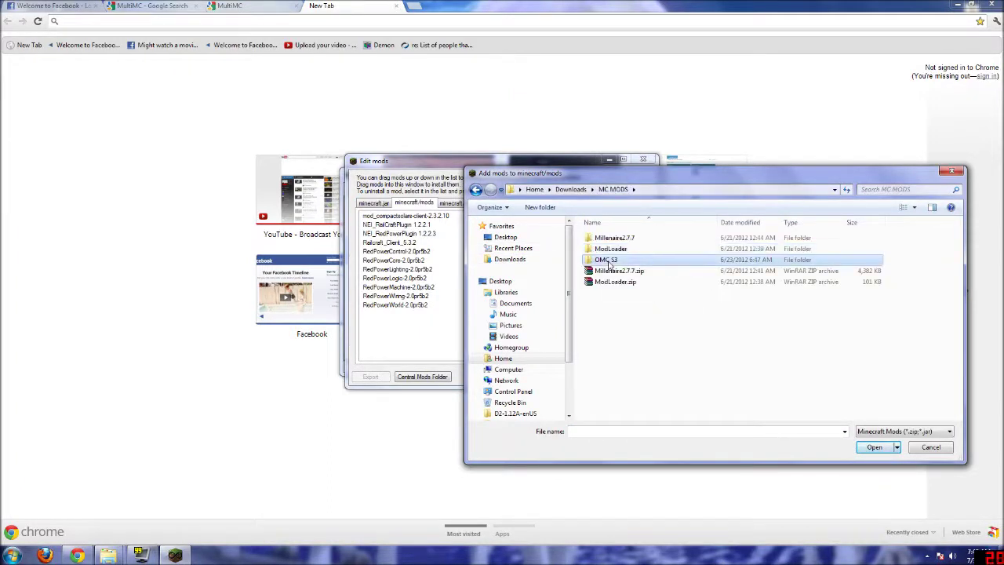
double_click(610, 261)
Add ReiMinimap, both buildcraft zips, EE2ClientV1.4.6.5, forestry-client-A-1.4.6.2, industrialcraft-2-client_1.95b and LogisticsPipes-BC3-0.2.5B to minecraft/mods.
click(617, 237)
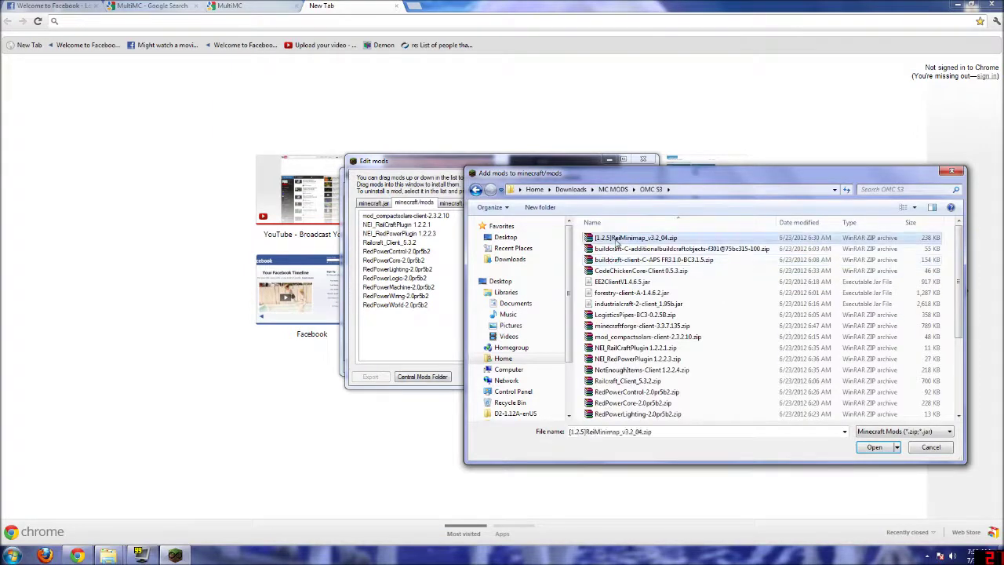
shift+click(617, 259)
ctrl+click(620, 282)
ctrl+click(624, 293)
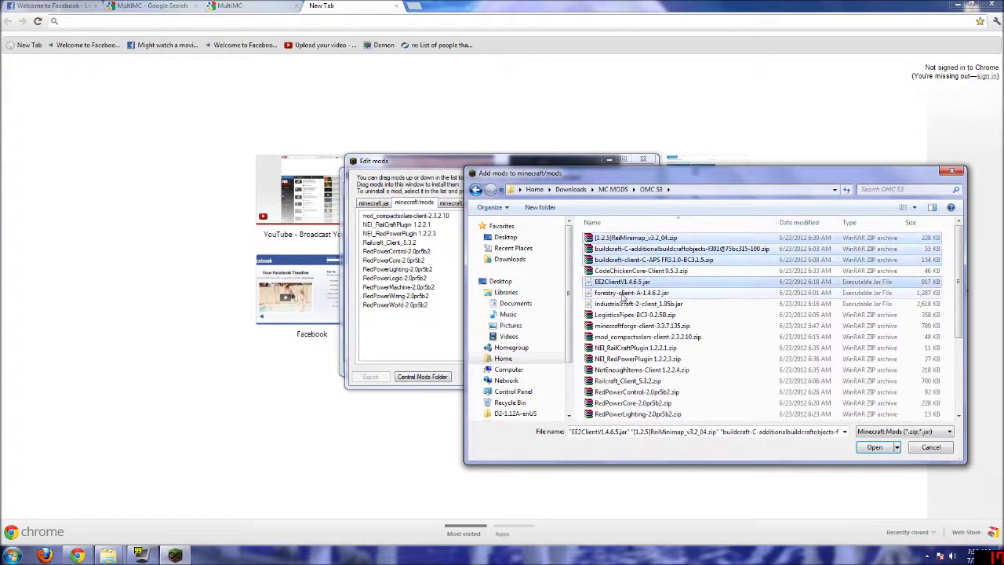
ctrl+click(626, 305)
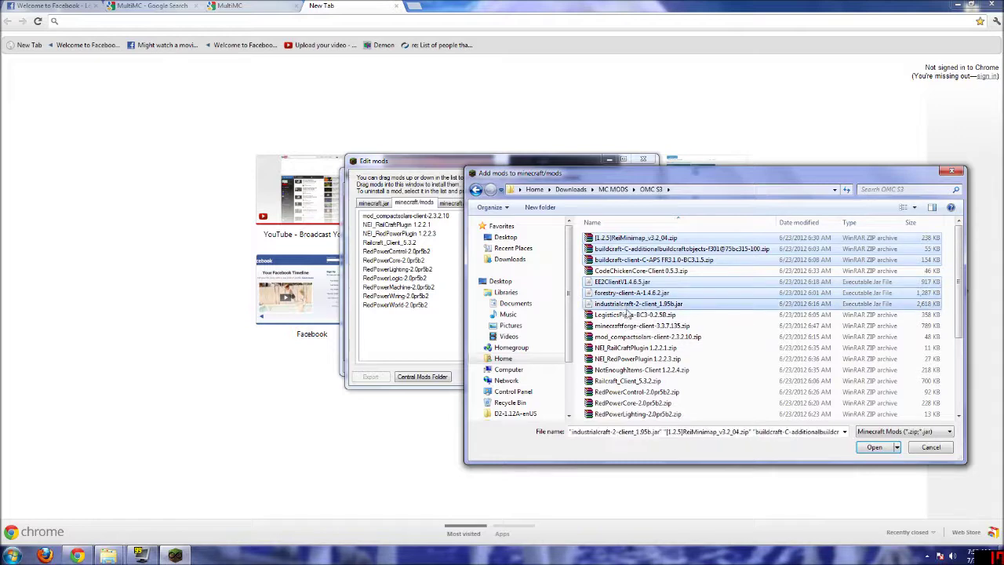
ctrl+click(628, 316)
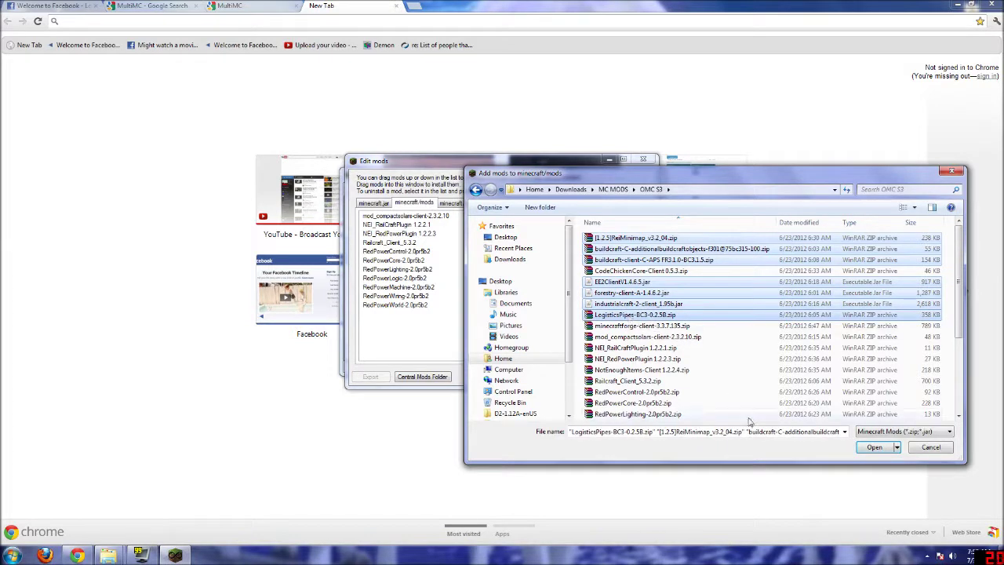
click(874, 447)
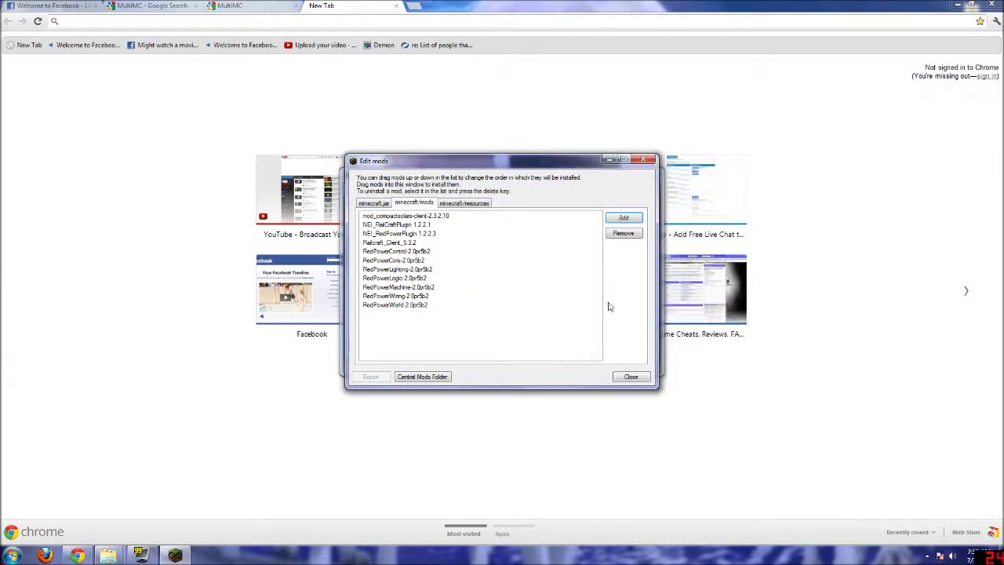
Reopen the Youtube instance's mod editor and check the whole minecraft/mods list for the added files.
click(631, 376)
right_click(384, 260)
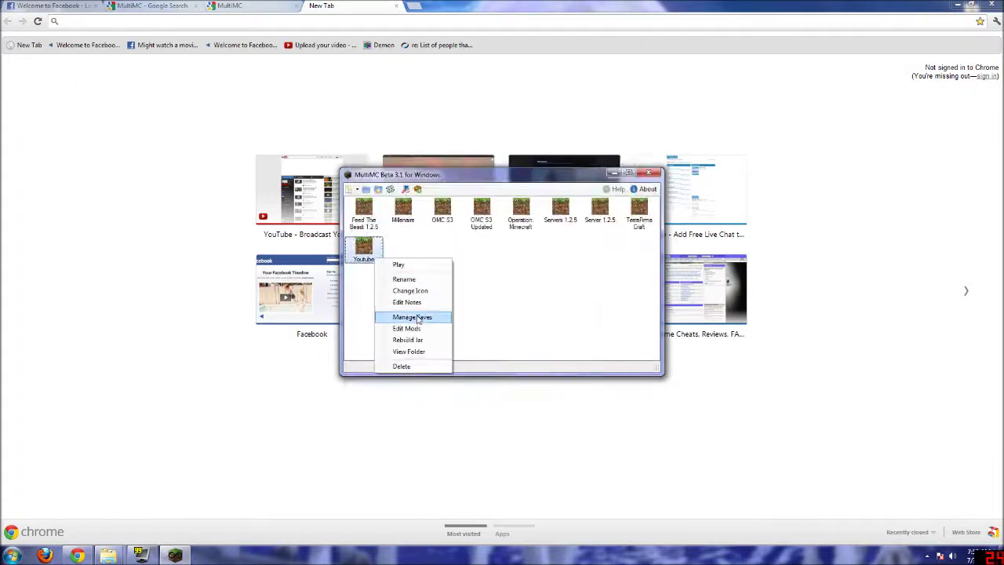
click(418, 328)
click(408, 204)
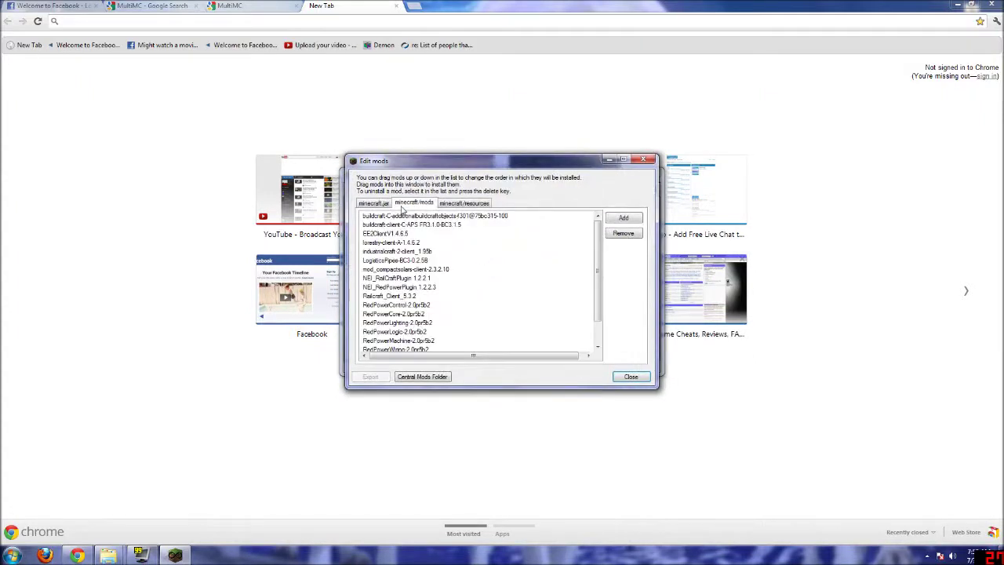
drag(595, 259, 594, 309)
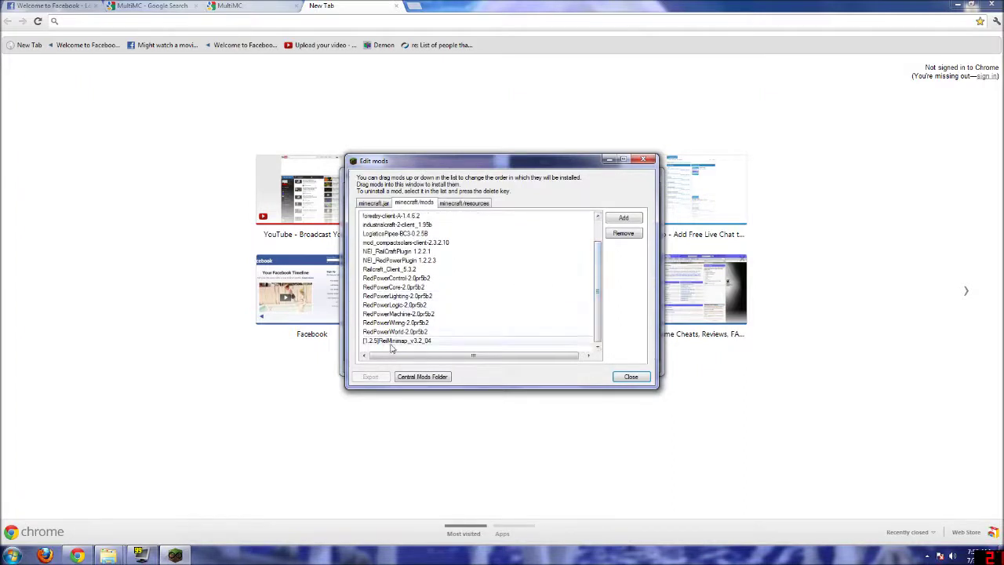
mouse_move(595, 319)
mouse_down()
mouse_move(595, 290)
mouse_move(593, 323)
mouse_move(598, 303)
mouse_up()
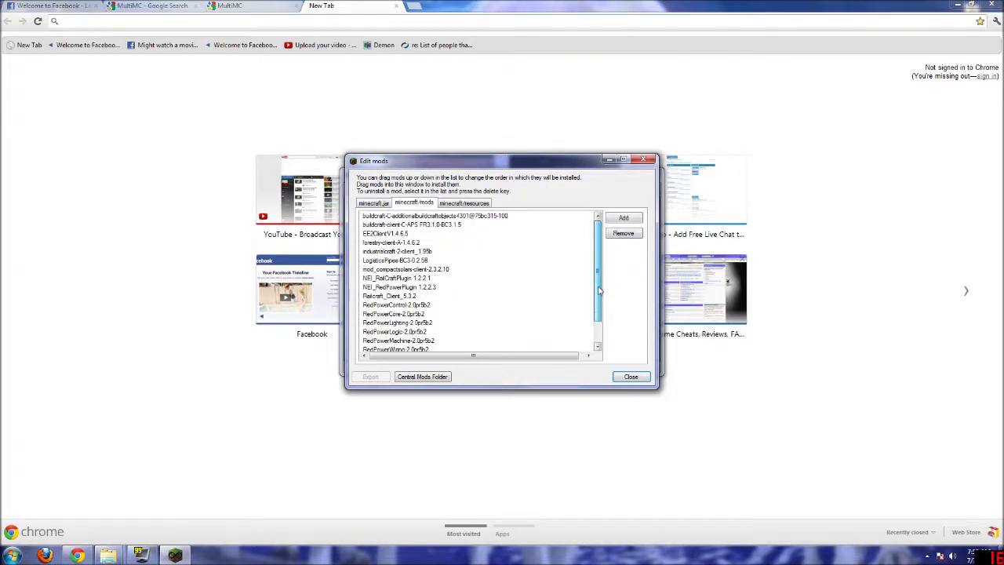
drag(598, 283, 596, 326)
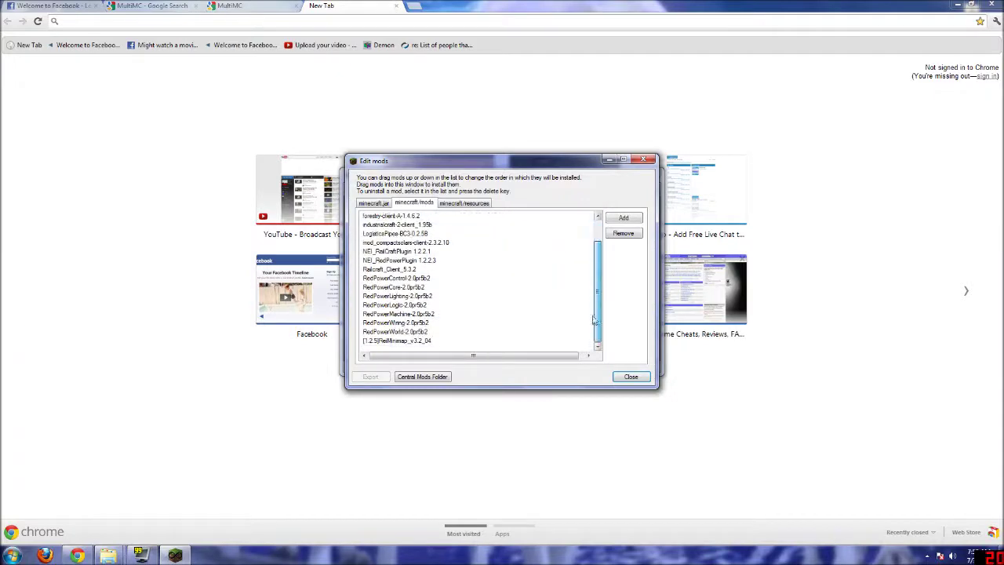
Start another addition to minecraft/mods and browse to the OMC S3 folder inside Downloads' MC MODS.
click(624, 218)
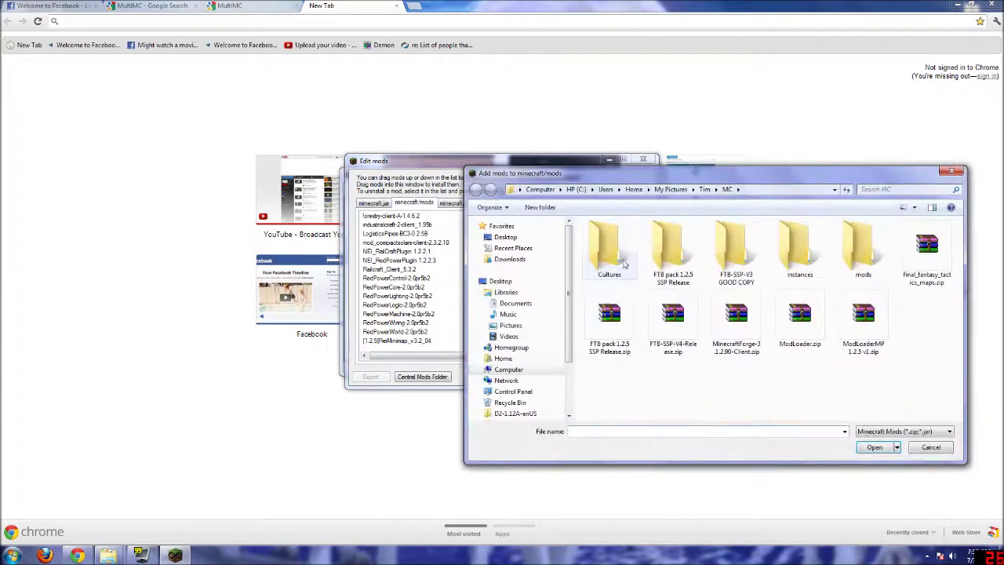
click(510, 259)
double_click(619, 240)
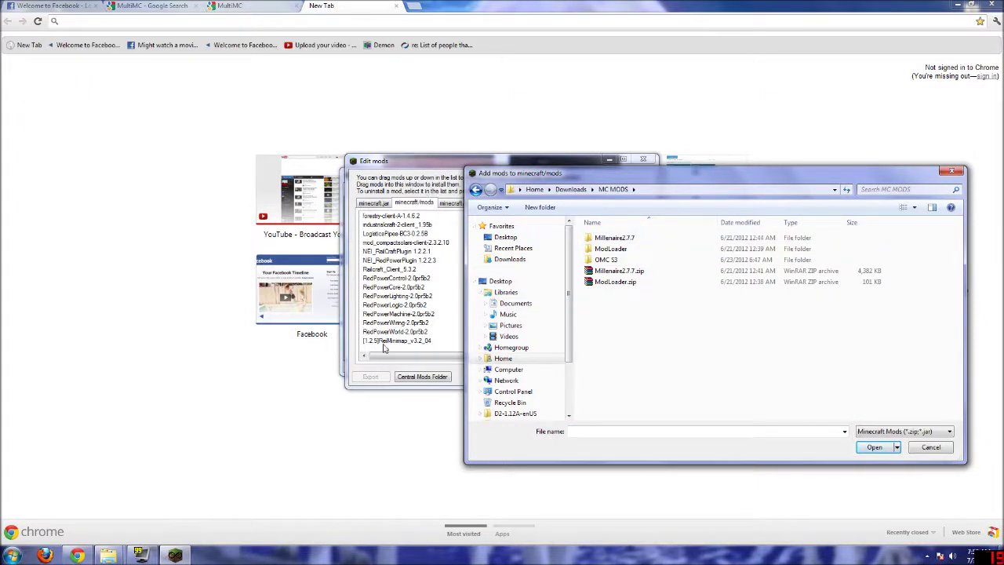
double_click(600, 261)
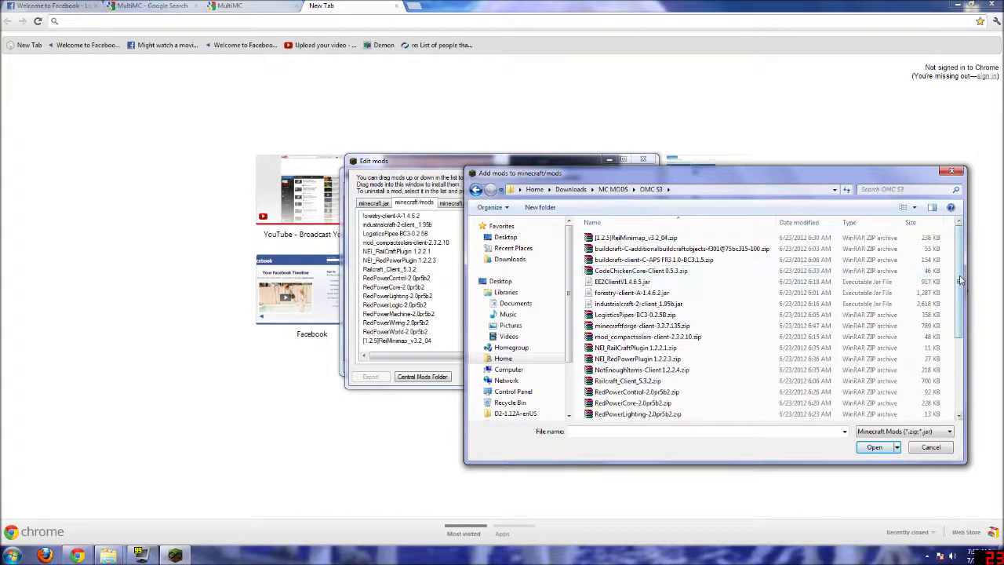
Add SneakyPipes-0.1.1, Steves Carts 1.4.4, ThaumCraft2.1.6d, TransformersClient v1.2 and the WR-CBE Addons, Core and RedPower zips to minecraft/mods.
drag(964, 288, 963, 358)
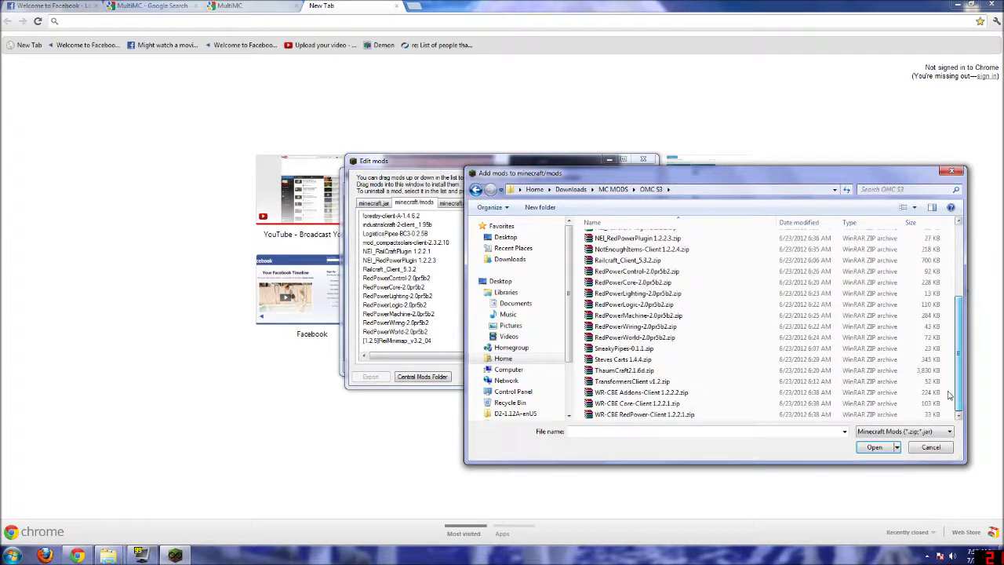
click(634, 349)
ctrl+click(636, 360)
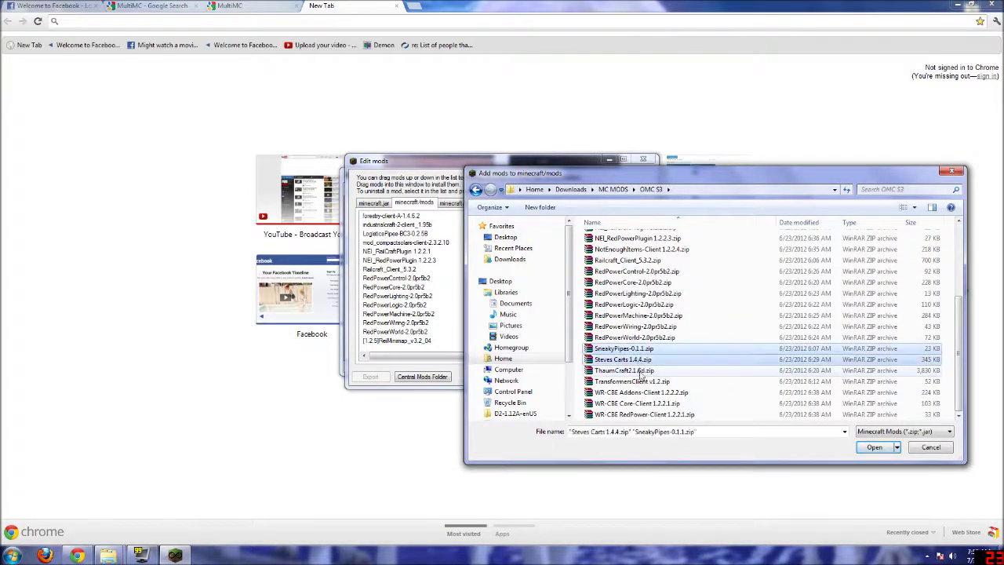
ctrl+click(639, 371)
ctrl+click(648, 381)
ctrl+click(653, 393)
ctrl+click(656, 403)
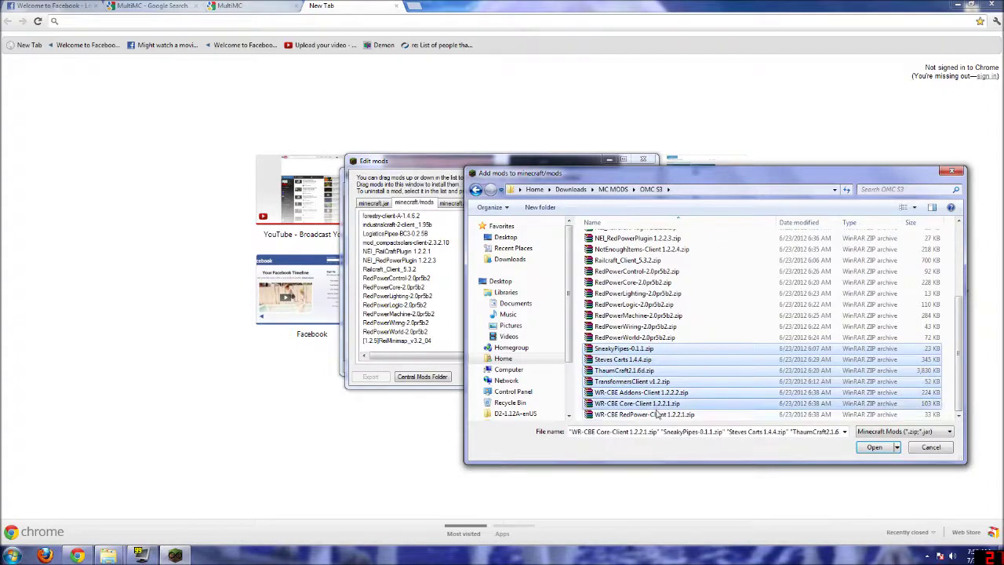
ctrl+click(657, 414)
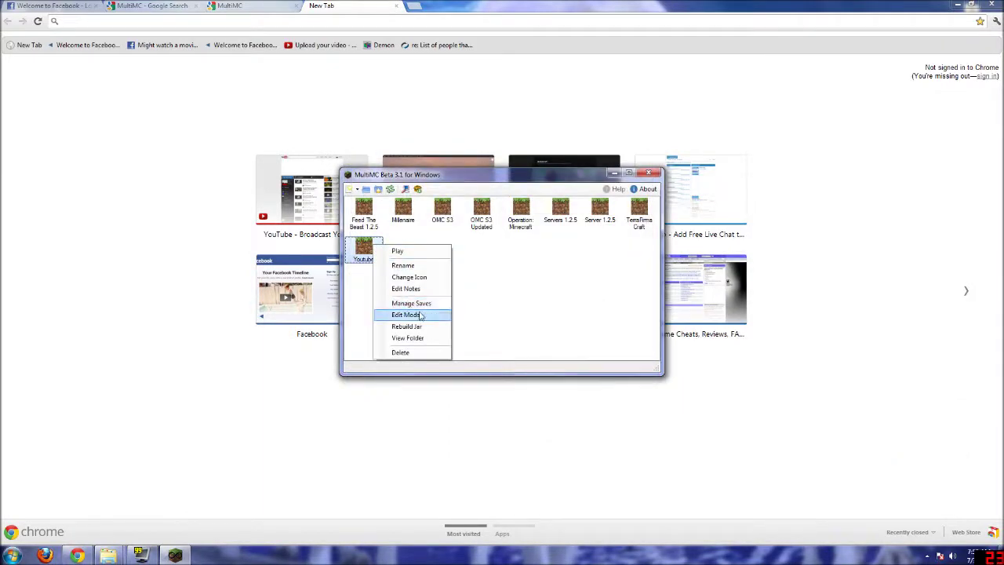
Reopen the Youtube instance's mod editor, check the minecraft/mods, minecraft/resources and minecraft.jar lists, and close it.
click(414, 315)
click(422, 204)
click(463, 203)
click(414, 203)
click(373, 203)
click(632, 377)
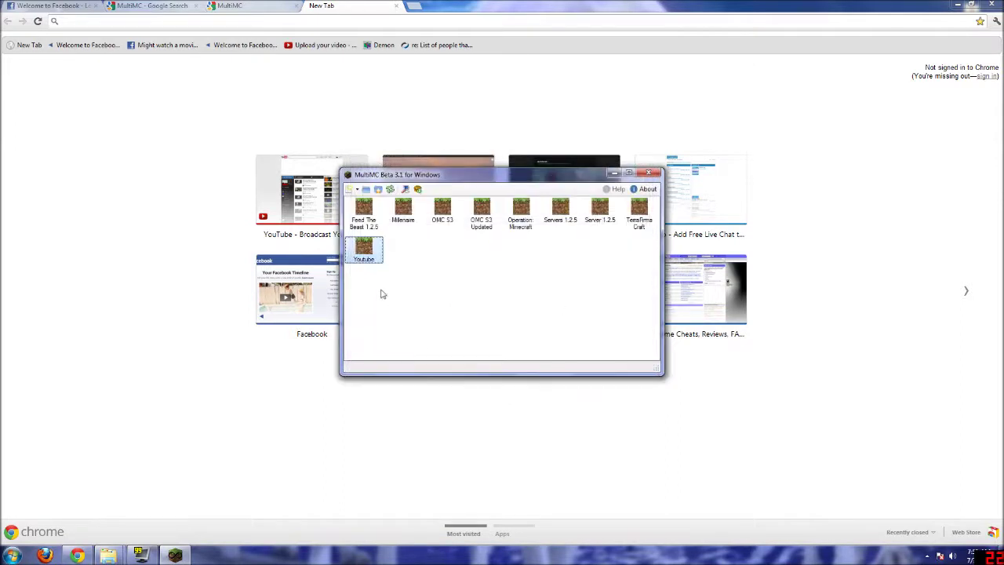
Launch the Youtube instance and minimize the browser behind the Minecraft window.
double_click(370, 260)
click(578, 291)
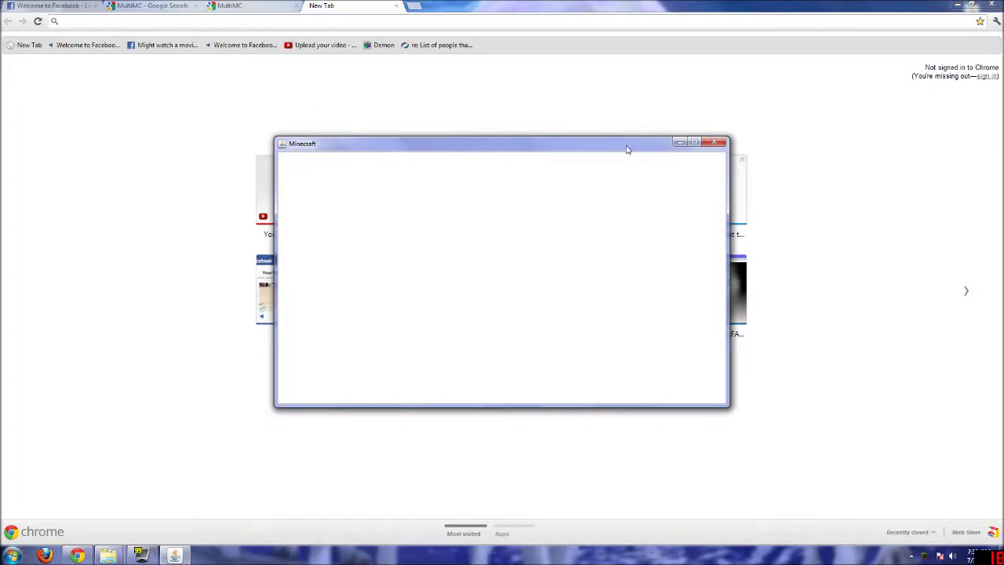
mouse_move(627, 149)
mouse_down()
mouse_move(651, 163)
mouse_move(622, 154)
mouse_up()
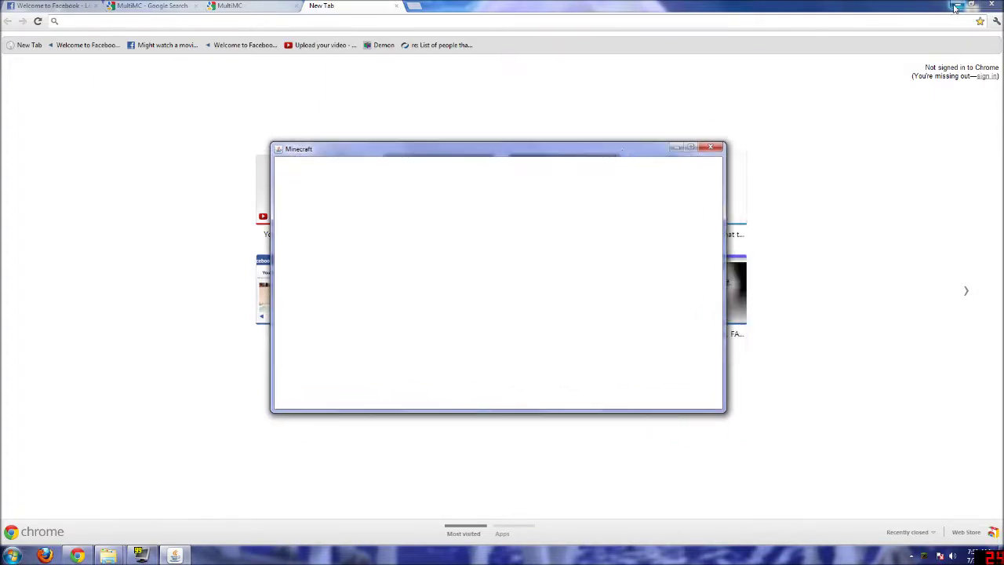
click(956, 6)
click(645, 149)
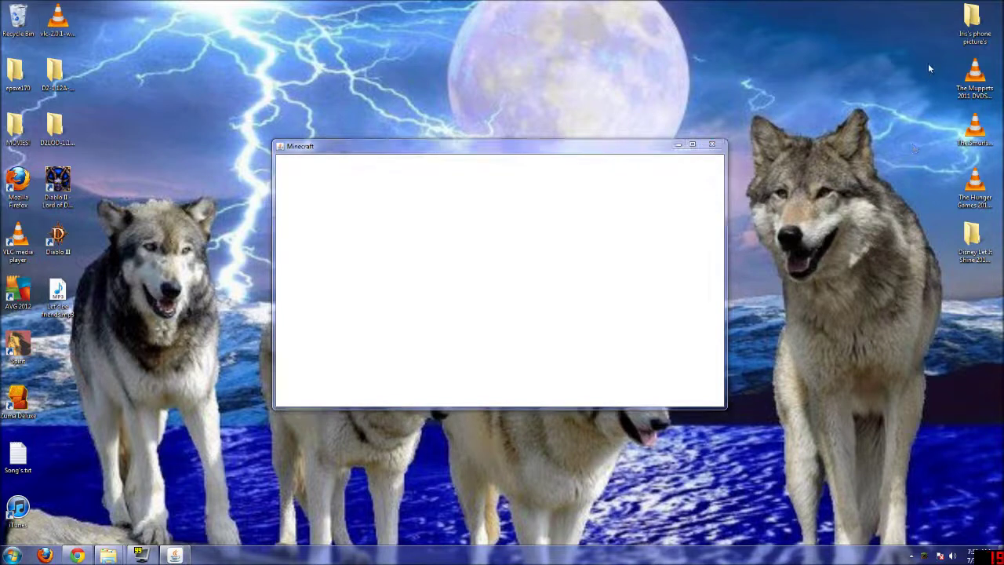
Move the downloaded movie items on the desktop into the MOVIES folder and close the Minecraft window.
drag(928, 62, 20, 118)
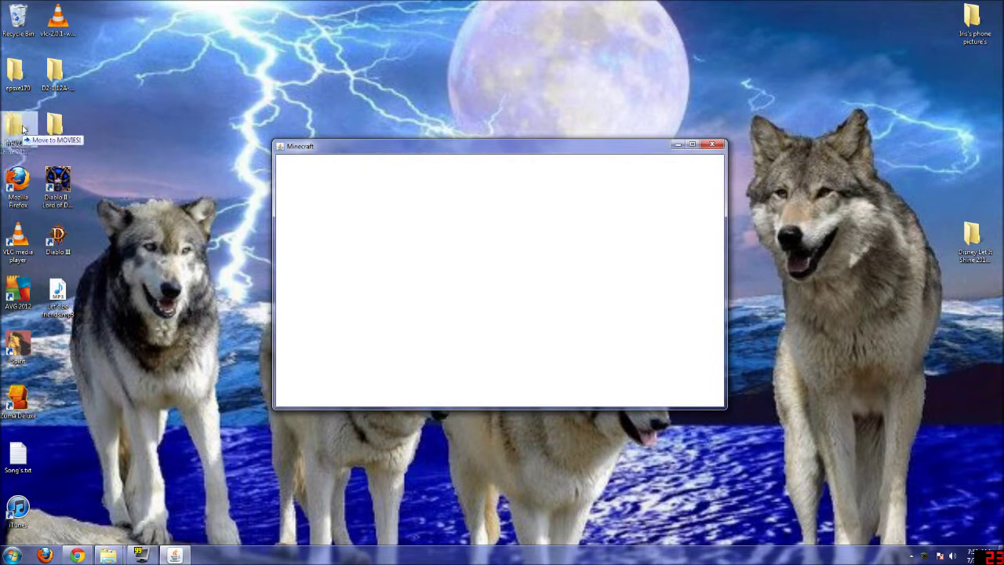
click(384, 151)
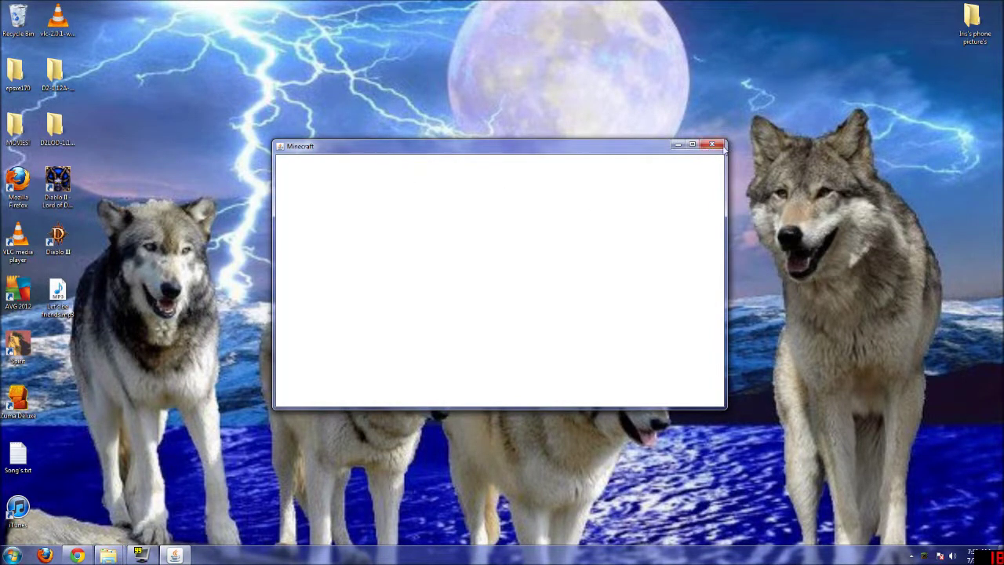
click(711, 145)
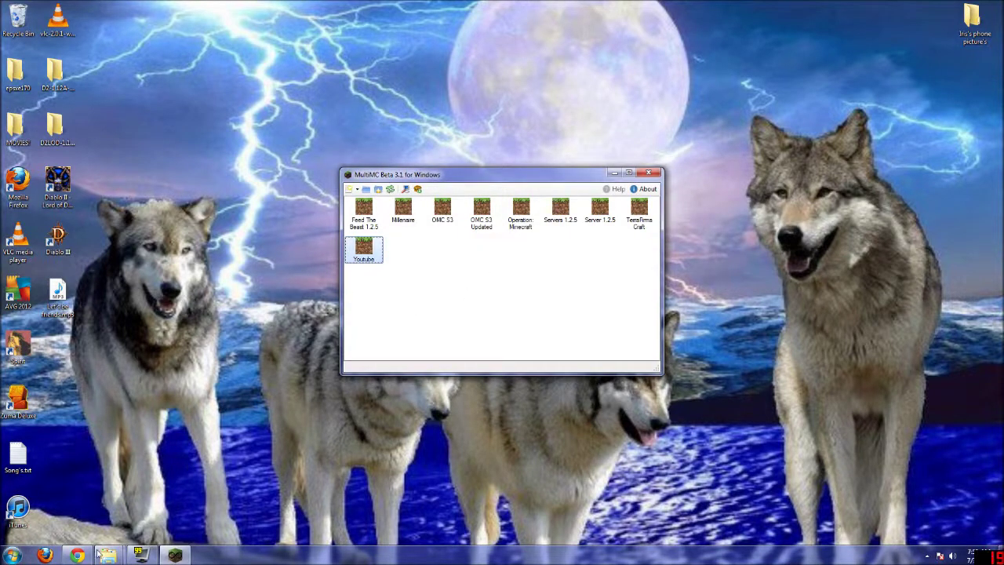
Bring up the MC folder window and arrange it beside the MultiMC window so both are accessible.
click(157, 508)
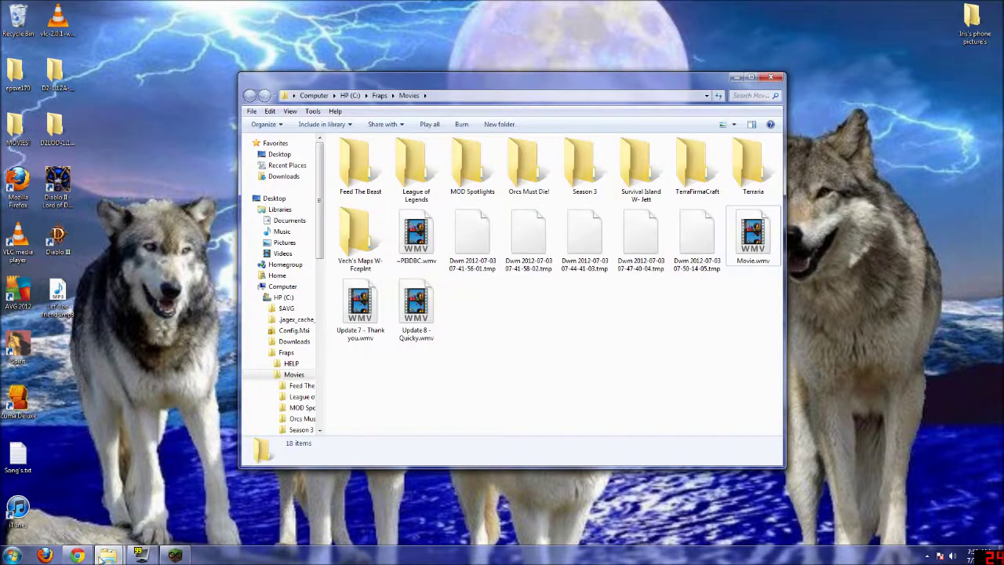
mouse_move(108, 555)
click(80, 518)
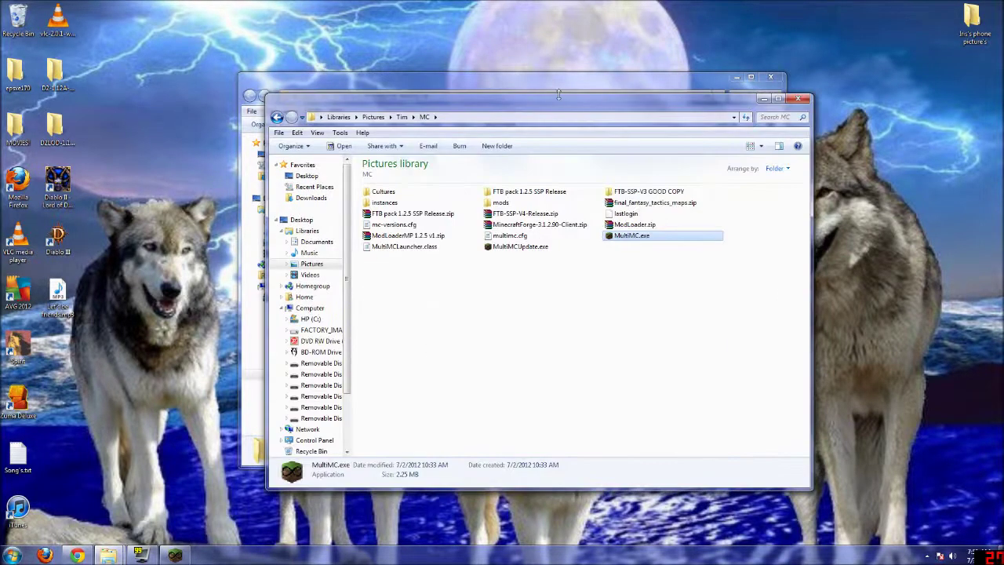
drag(559, 94, 752, 168)
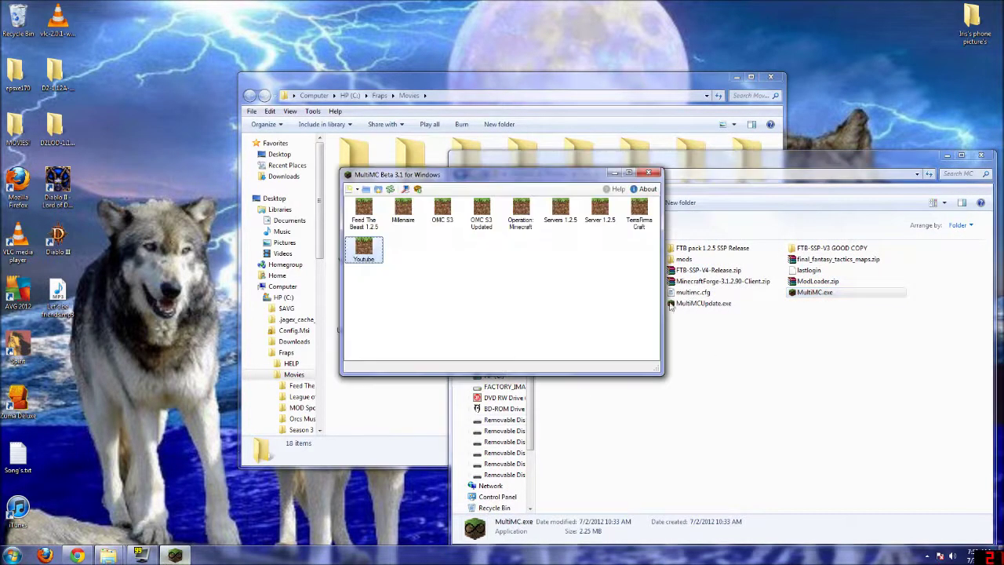
drag(554, 181, 246, 331)
click(426, 362)
click(804, 321)
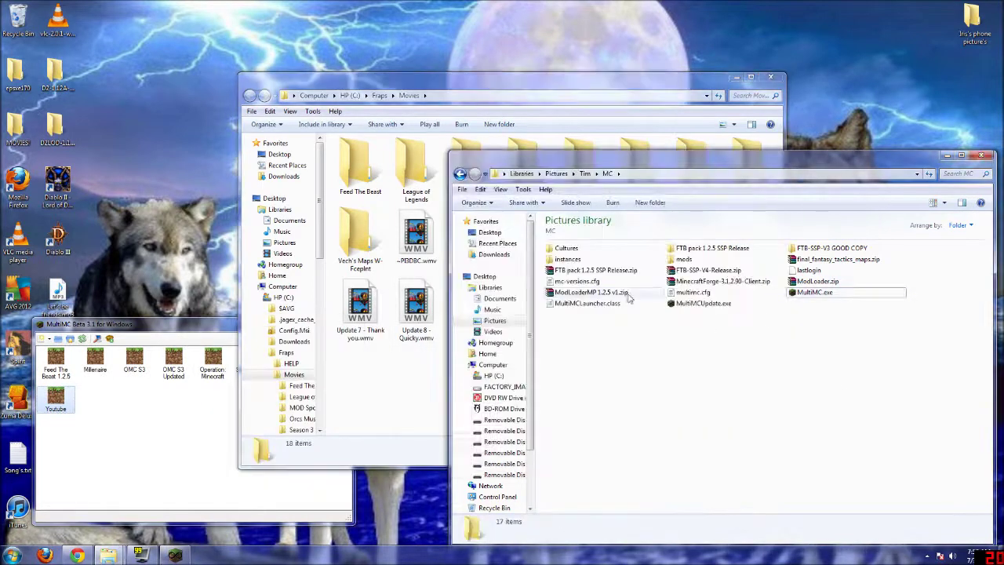
Copy the config, redpower, buildcraft and Steve's Carts folders from the OMC_S3_Updated instance's .minecraft folder.
double_click(586, 262)
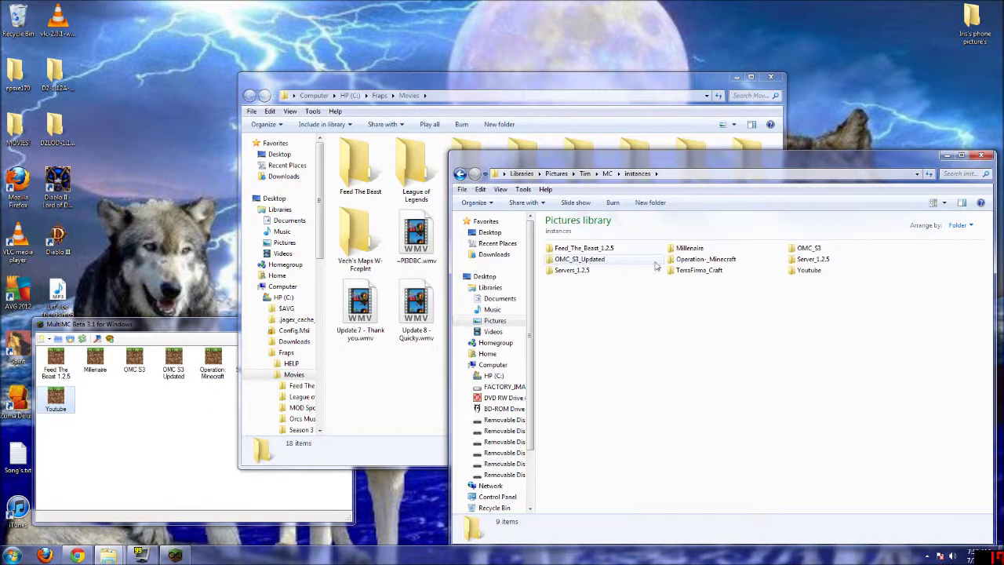
double_click(614, 261)
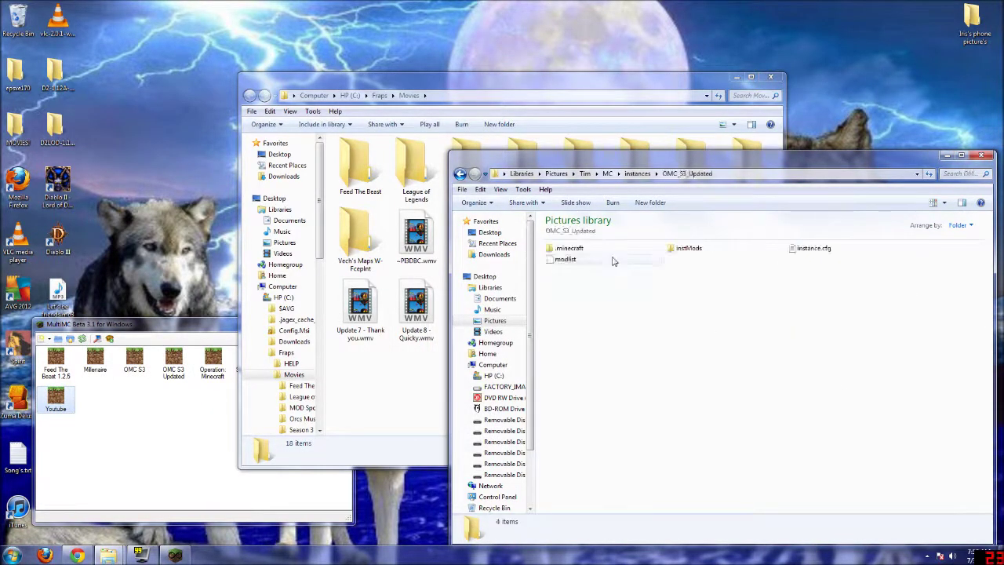
double_click(589, 250)
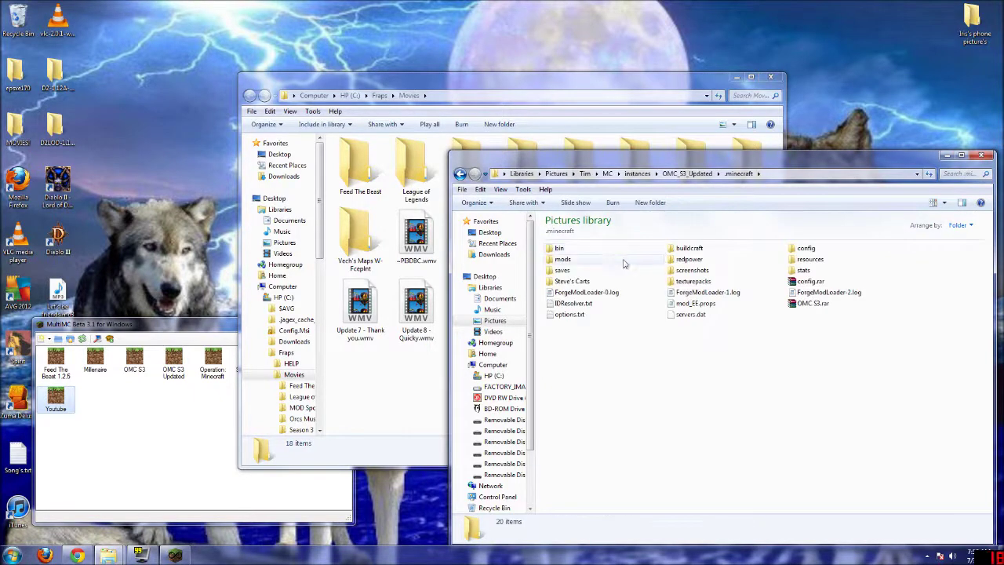
click(802, 251)
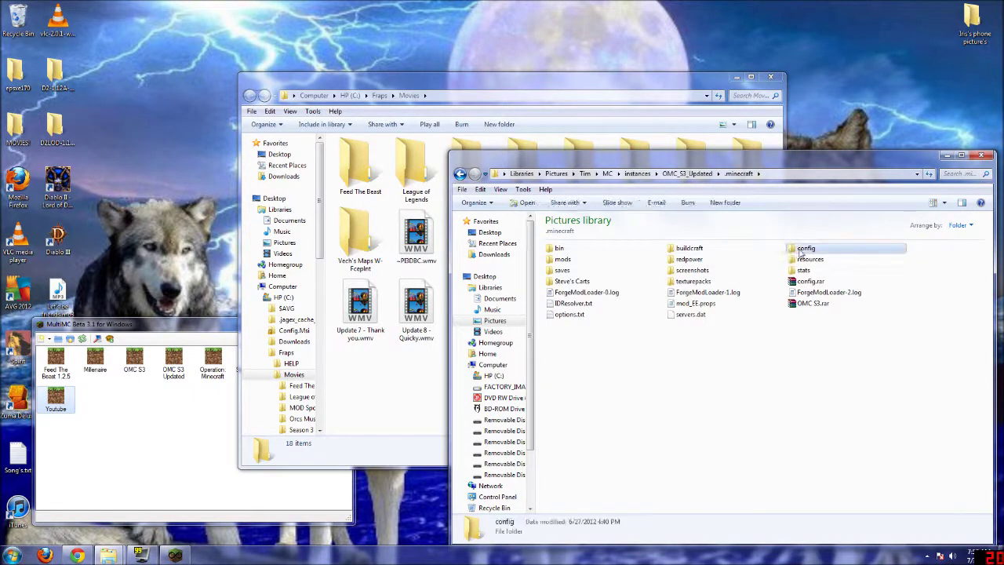
ctrl+click(703, 261)
ctrl+click(698, 249)
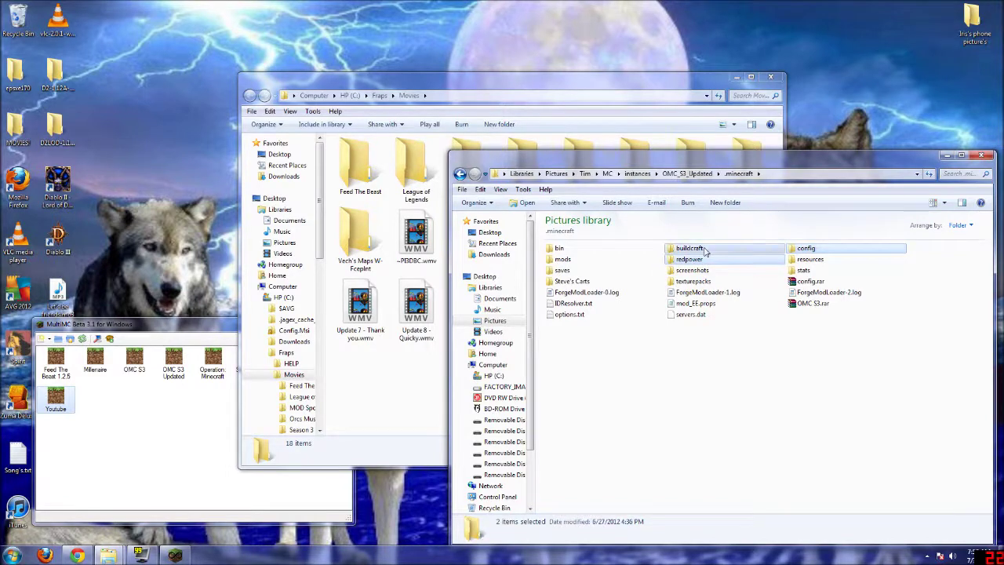
ctrl+click(584, 285)
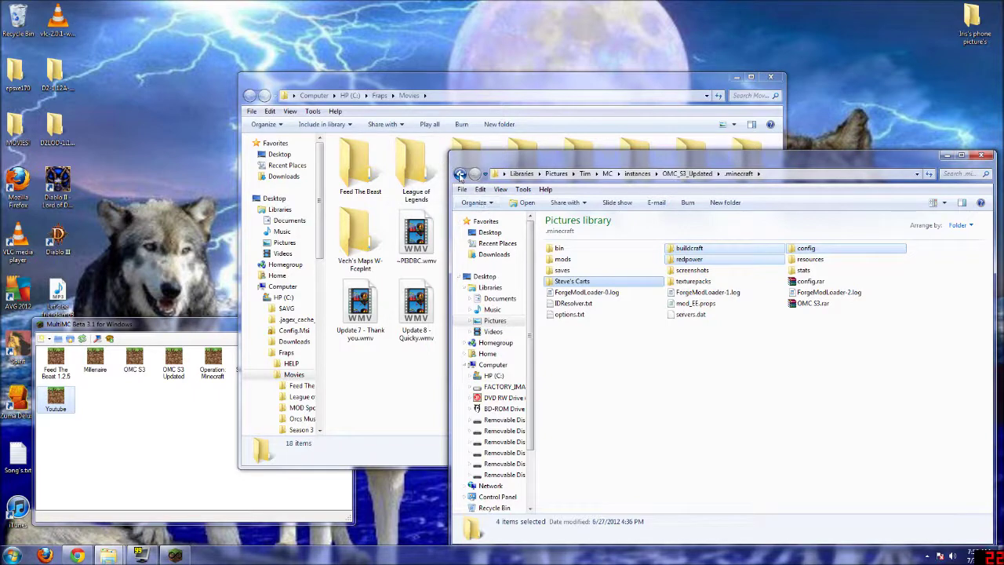
Paste the copied folders into the Youtube instance's .minecraft folder, merging existing folders and replacing conflicting files.
click(460, 174)
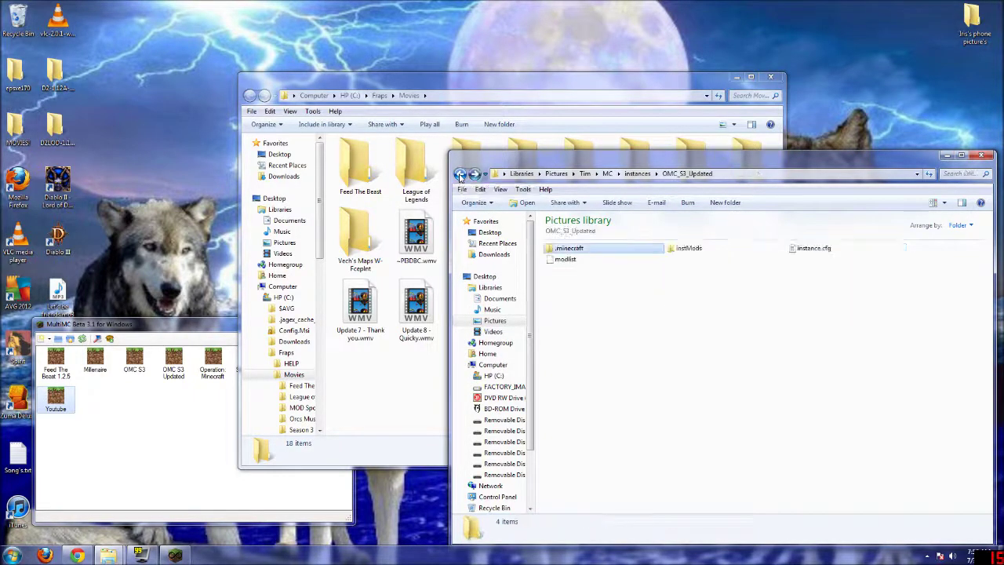
click(460, 174)
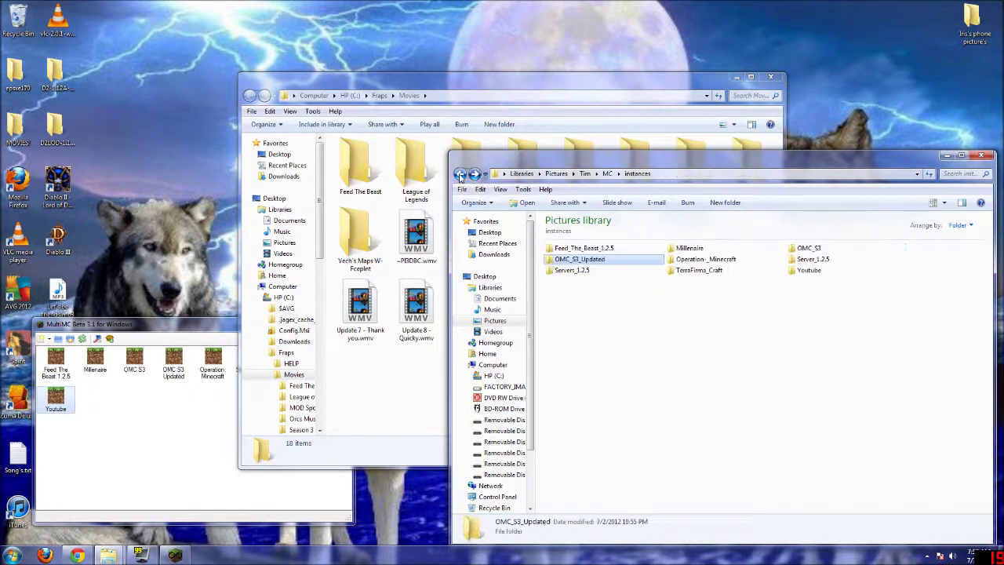
double_click(808, 272)
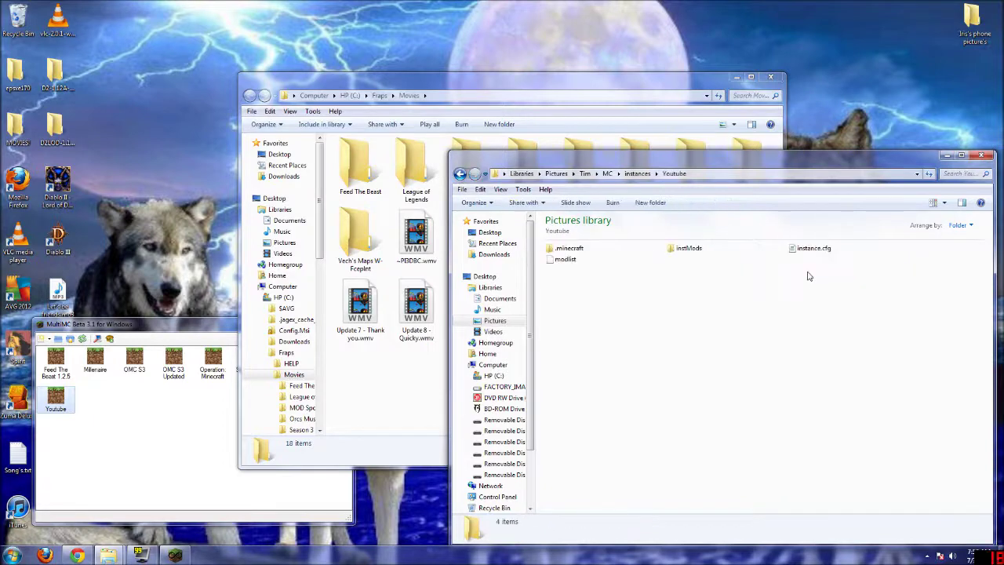
double_click(568, 248)
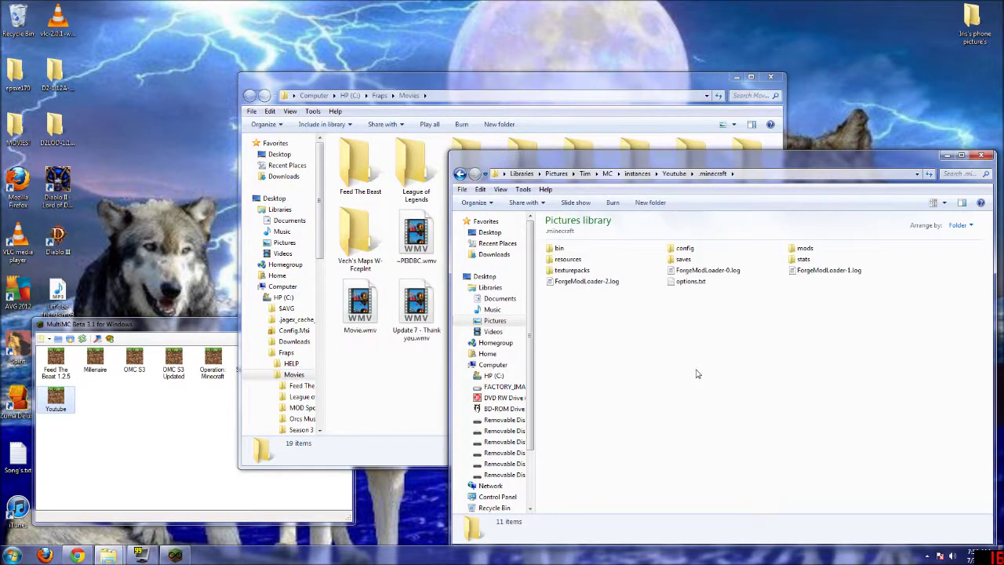
key(ctrl+v)
click(490, 375)
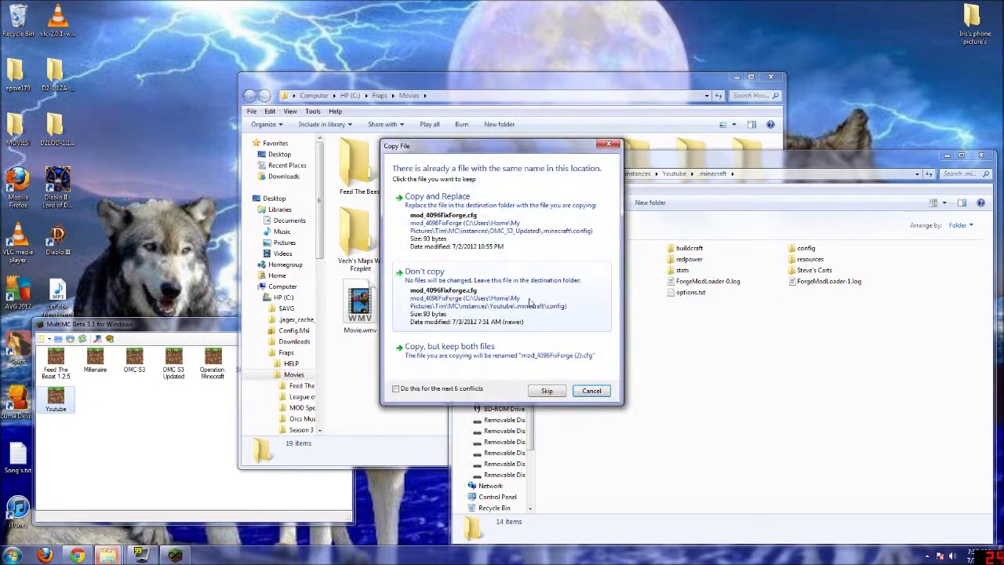
click(458, 237)
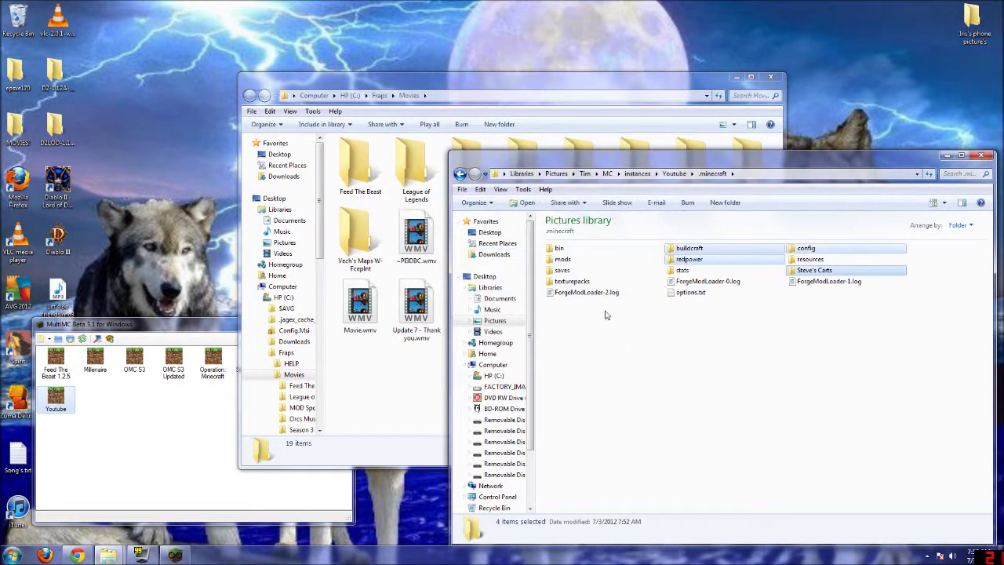
Check the contents of the Youtube instance's config and mods folders.
double_click(805, 247)
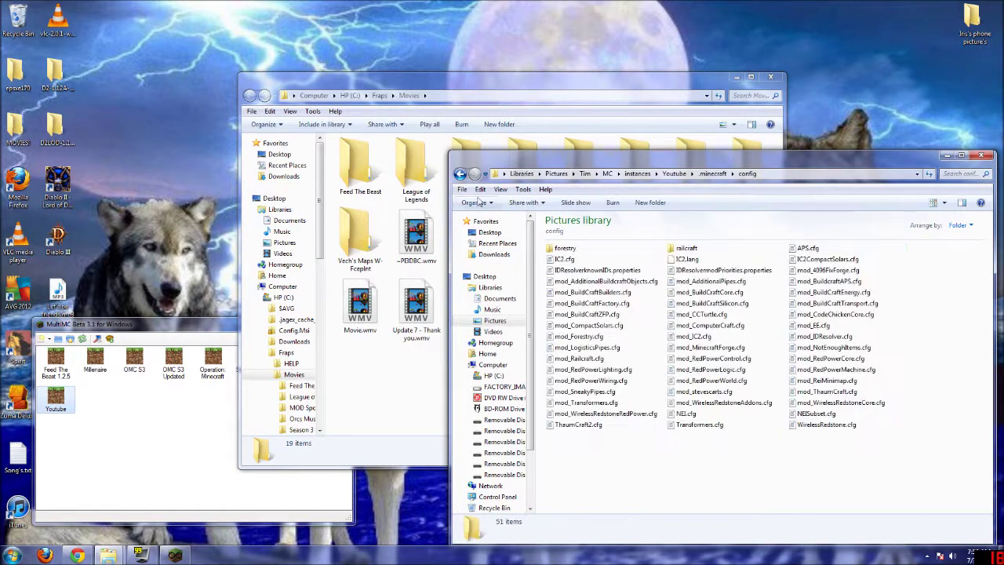
click(461, 174)
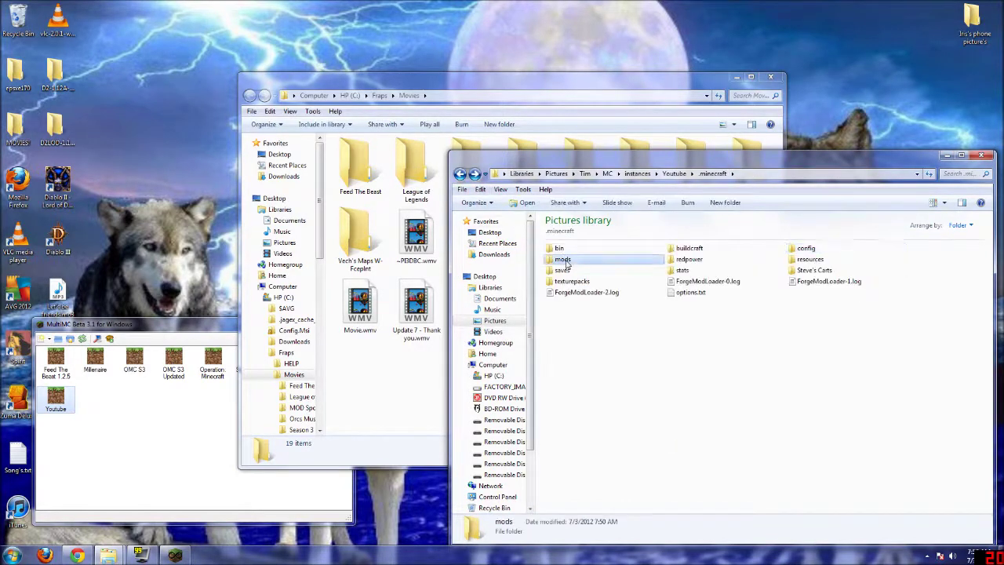
double_click(562, 258)
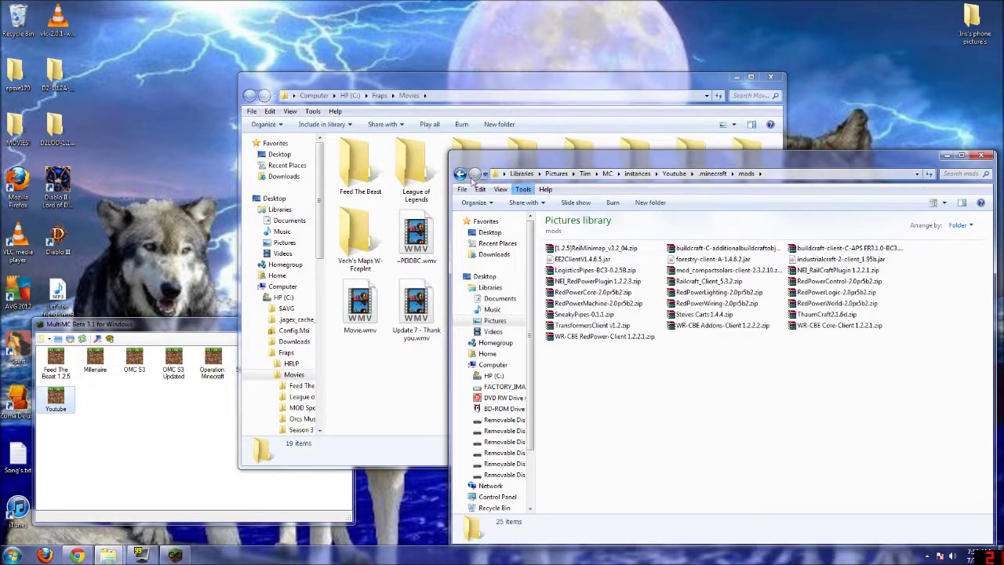
Open the login prompt for playing the Youtube instance and minimize both folder windows.
click(235, 406)
double_click(55, 398)
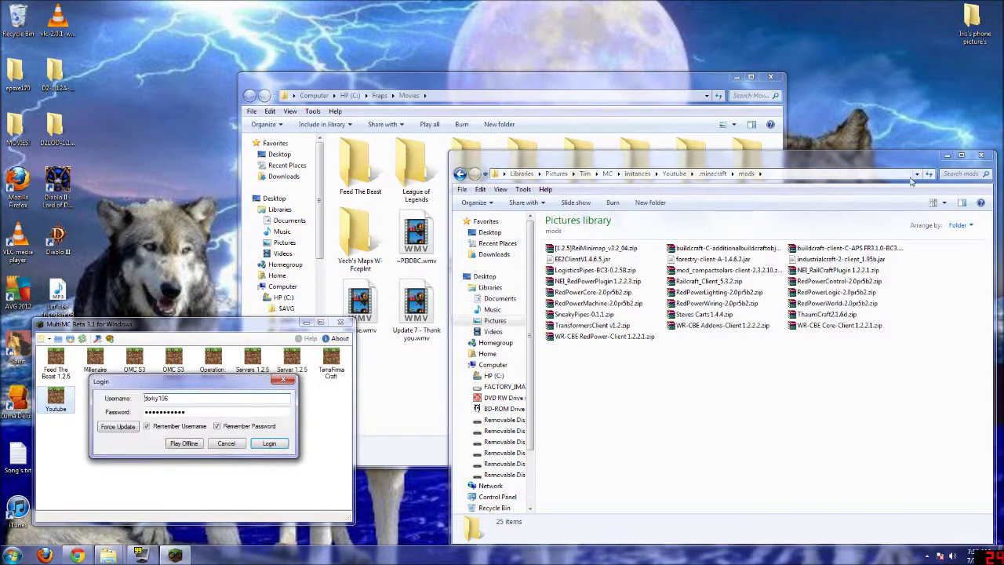
click(947, 155)
click(736, 77)
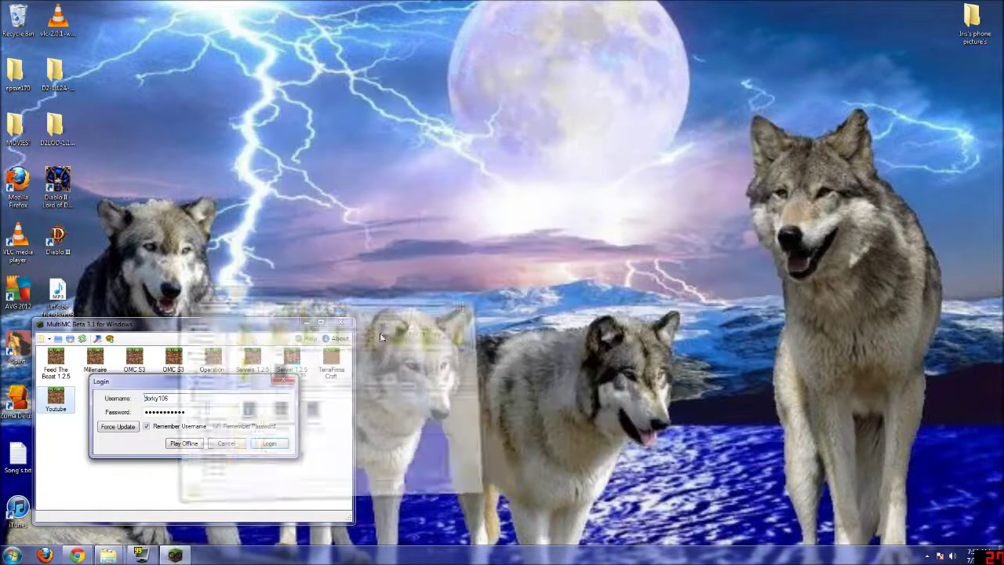
Log in with the saved credentials to test-launch the Youtube instance, and close the Minecraft window.
click(269, 444)
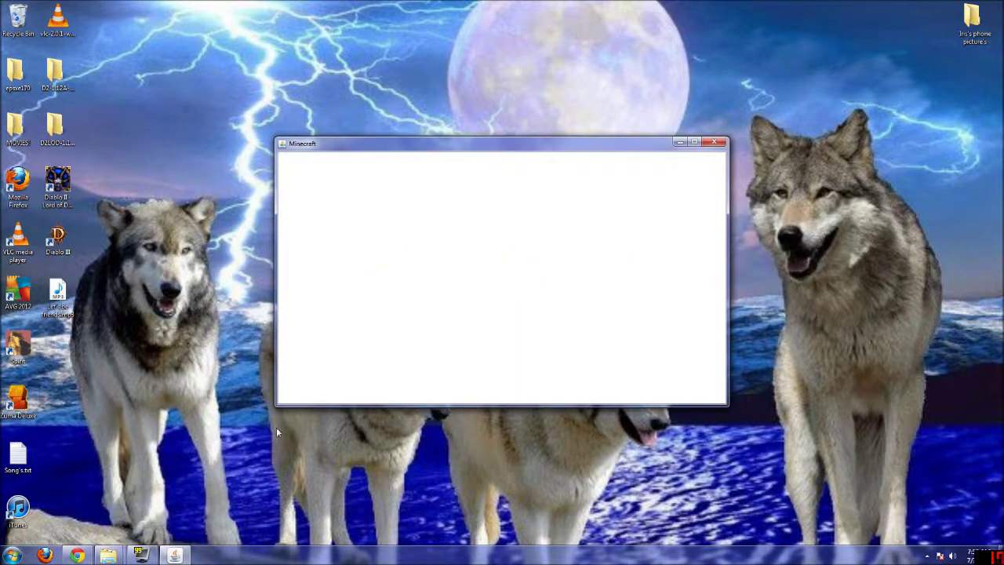
click(714, 142)
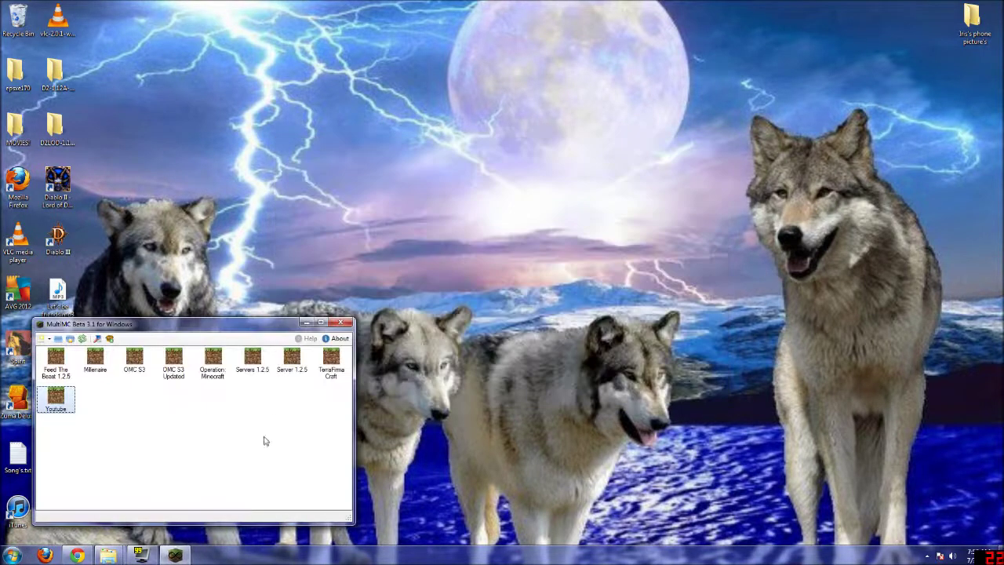
Check which mods the OMC S3 Updated instance has in its minecraft.jar list, and in what order.
right_click(174, 370)
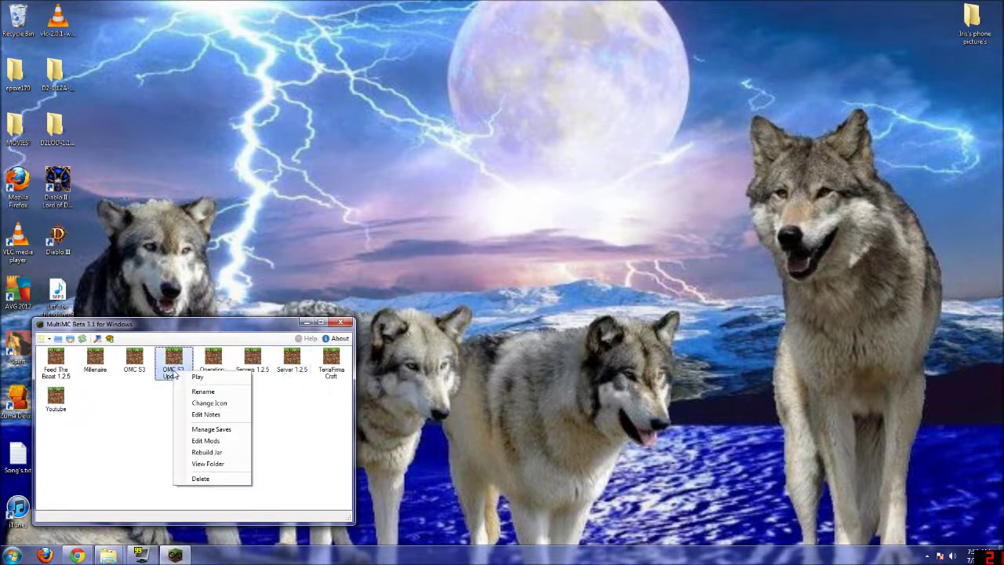
click(219, 444)
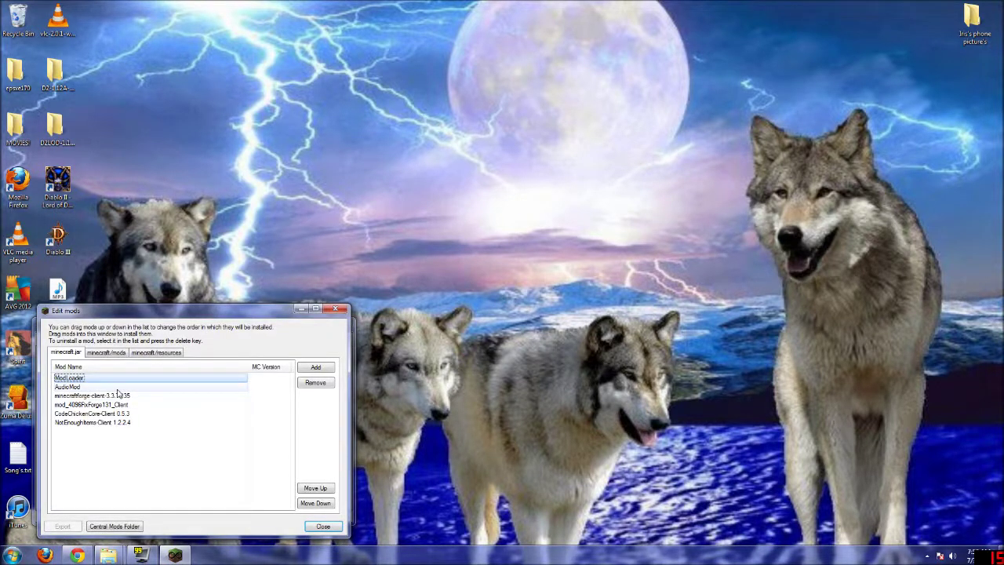
click(333, 523)
Open the Youtube instance's mod editor and start adding a mod to minecraft.jar.
right_click(62, 403)
click(94, 473)
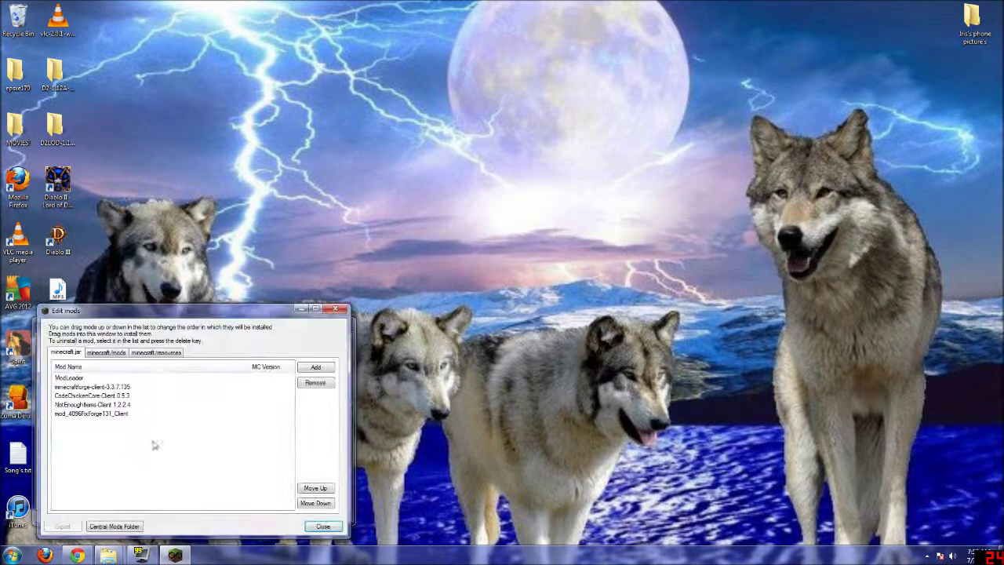
click(315, 366)
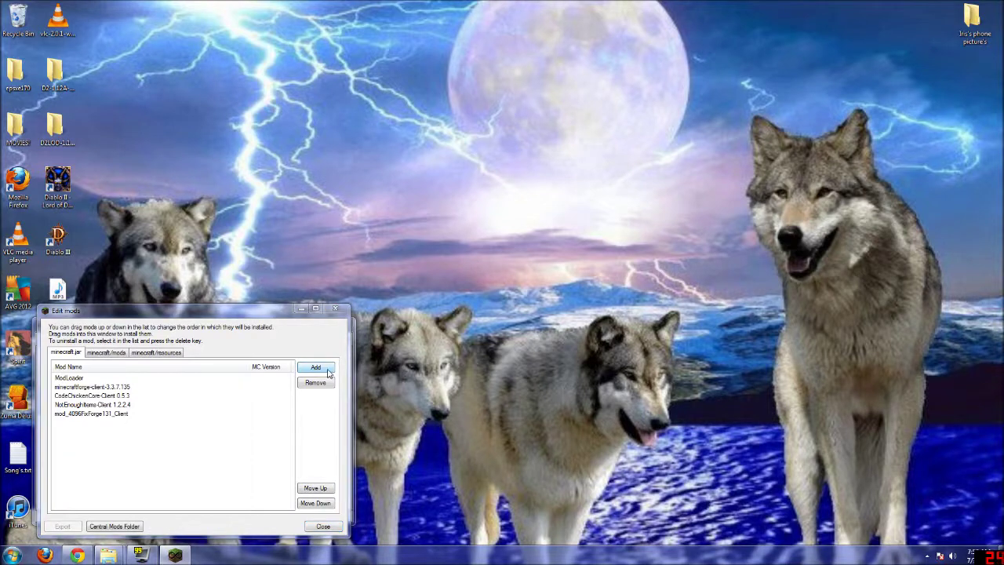
Search the Downloads folder for "Audio" and return to the MC folder.
click(100, 337)
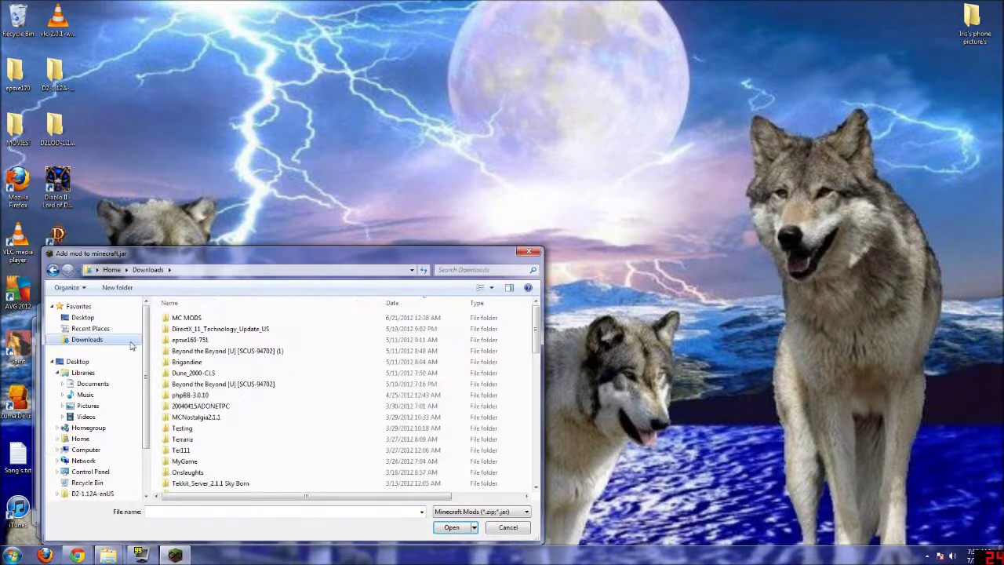
scroll(210, 392, down, 7)
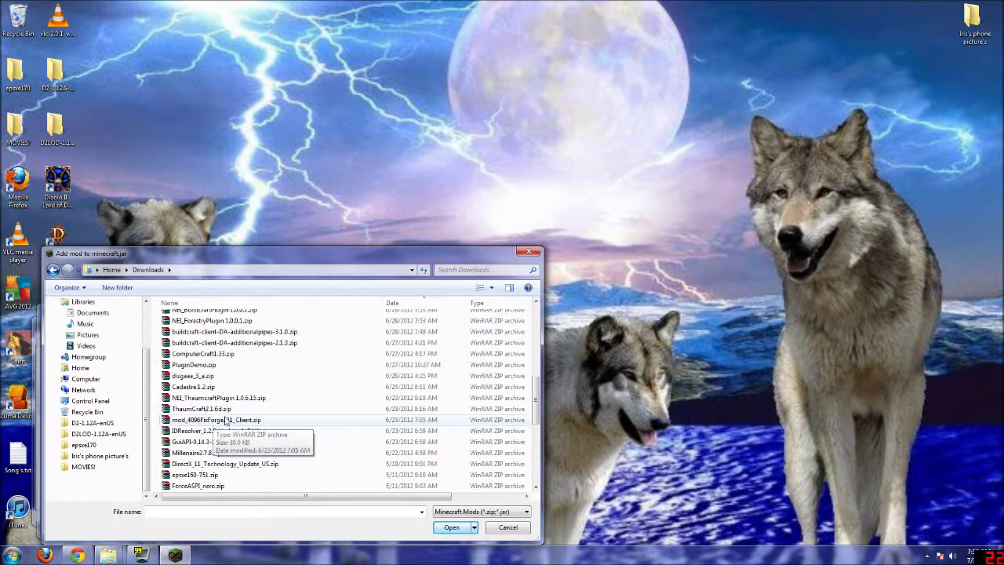
scroll(211, 422, down, 1)
click(469, 269)
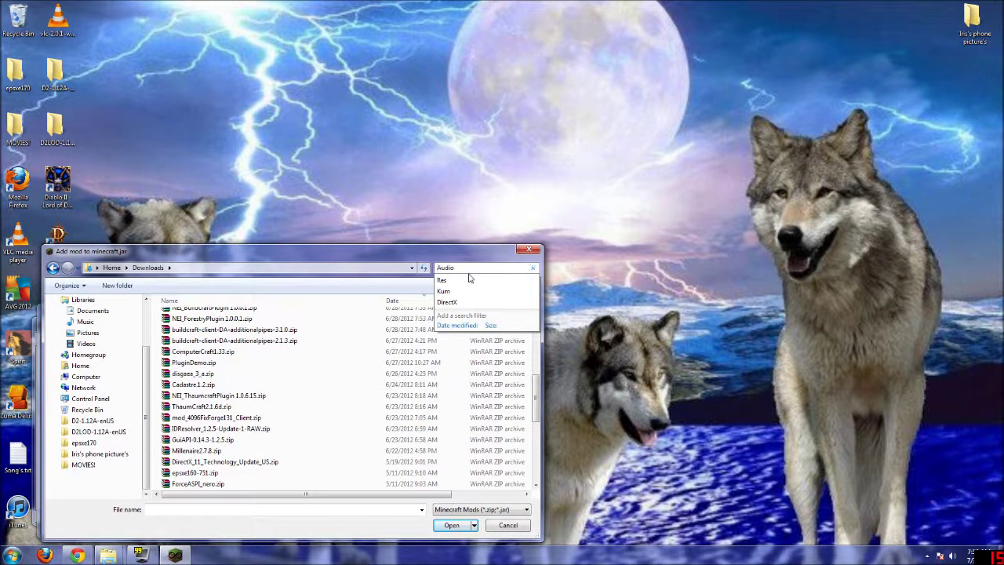
key(Return)
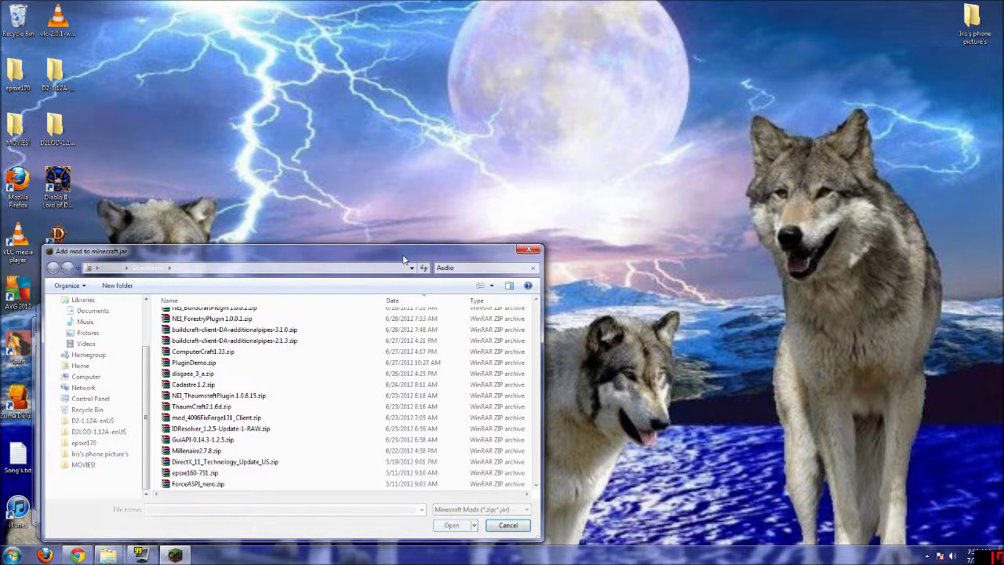
drag(404, 258, 412, 245)
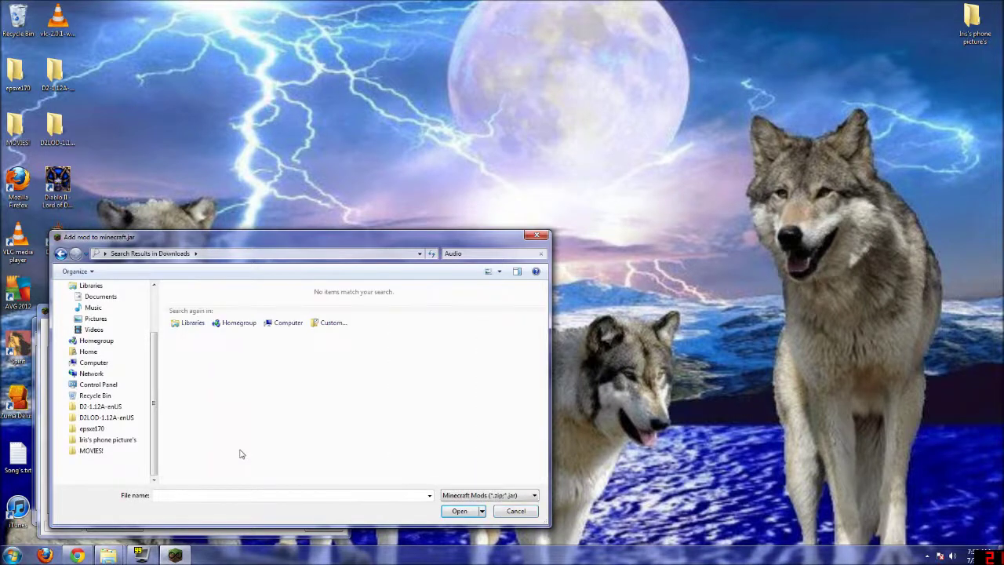
click(61, 254)
click(61, 254)
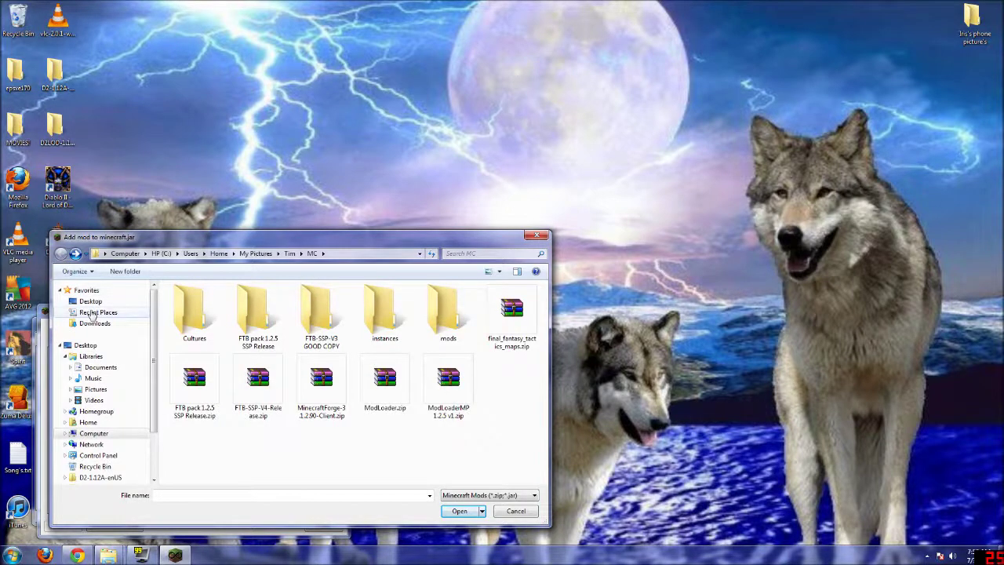
Add AudioMod.zip from the MC mods folder to the Youtube instance's minecraft.jar mods.
double_click(446, 312)
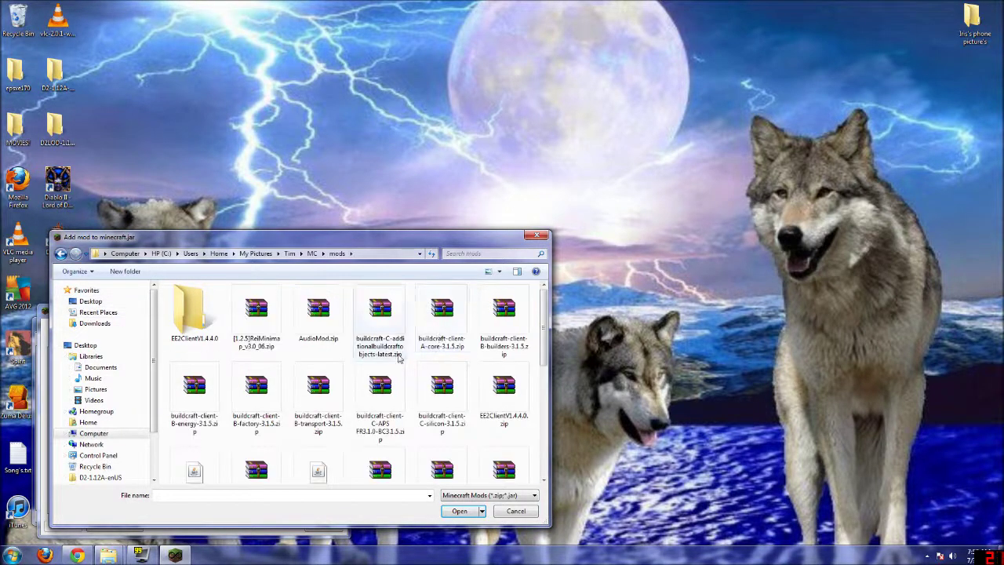
click(320, 318)
click(460, 511)
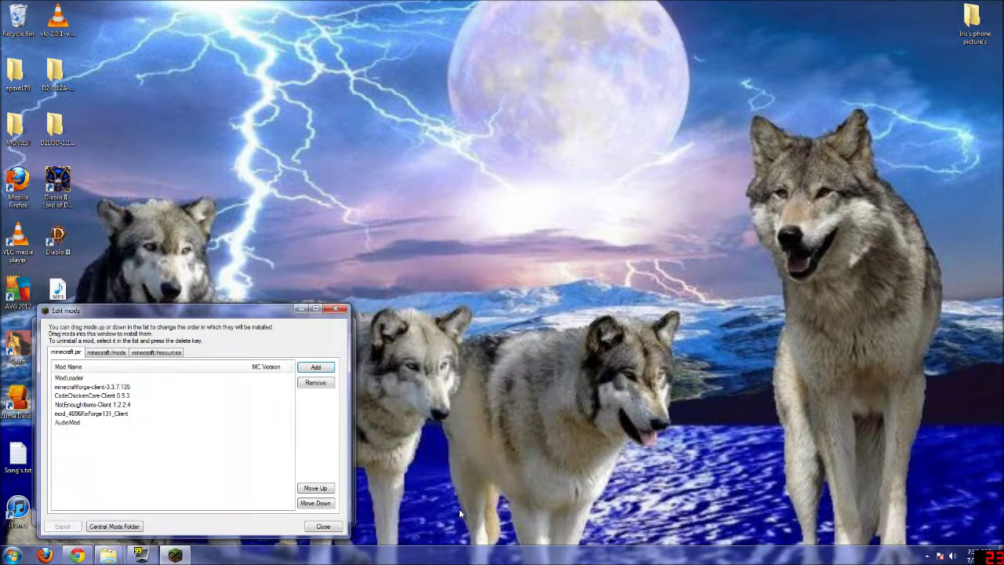
Place AudioMod directly below ModLoader in the load order, glance at the minecraft/mods list and close the mod editor.
click(75, 423)
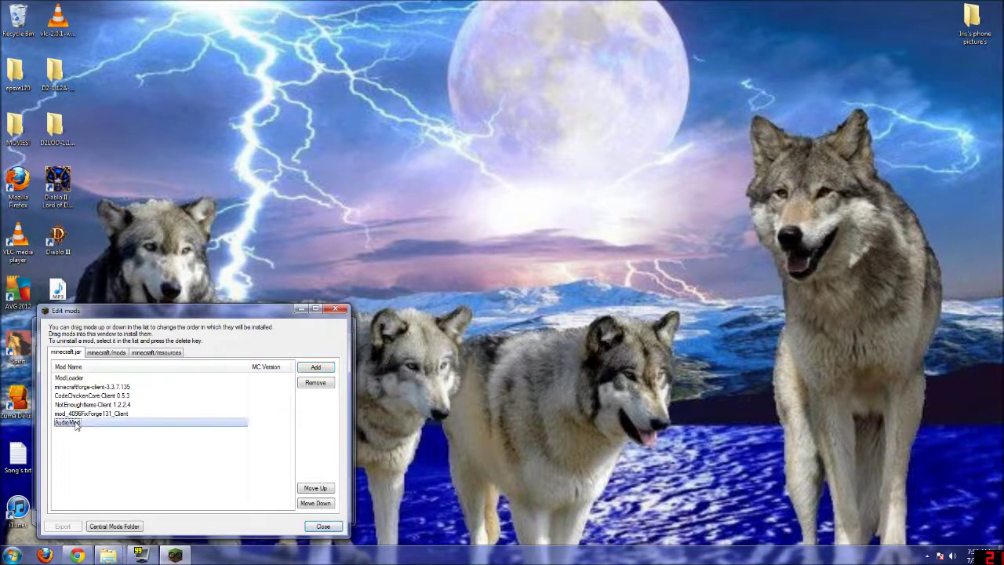
click(316, 489)
click(316, 489)
click(316, 489)
click(316, 489)
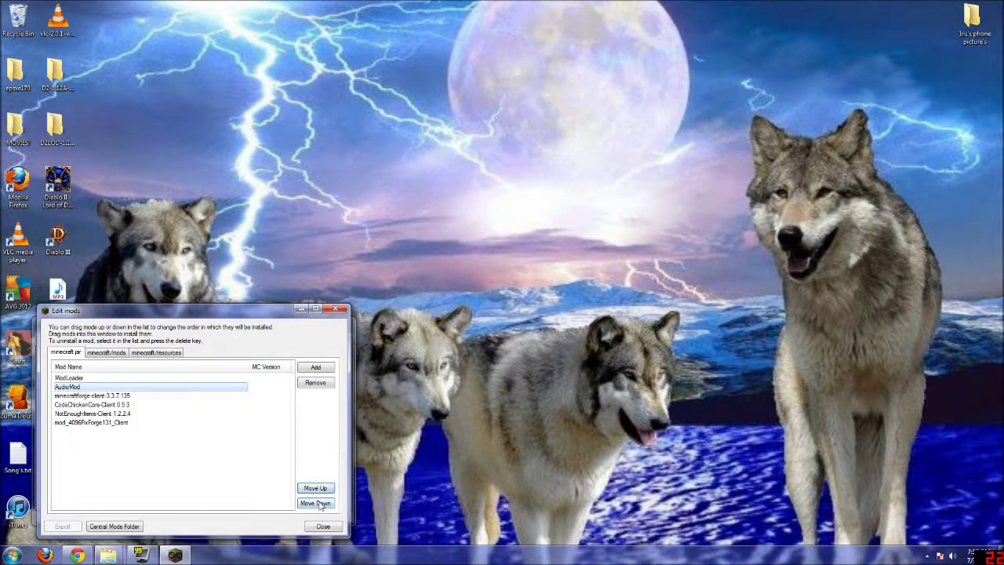
click(110, 354)
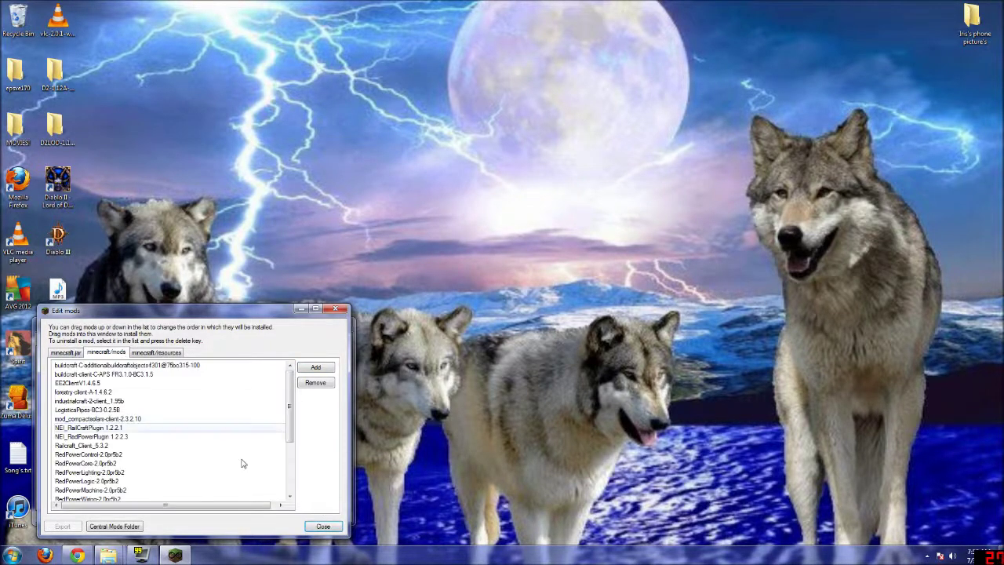
click(323, 526)
Launch the Youtube instance again with the saved login to test the added AudioMod, and close the Minecraft window.
double_click(57, 398)
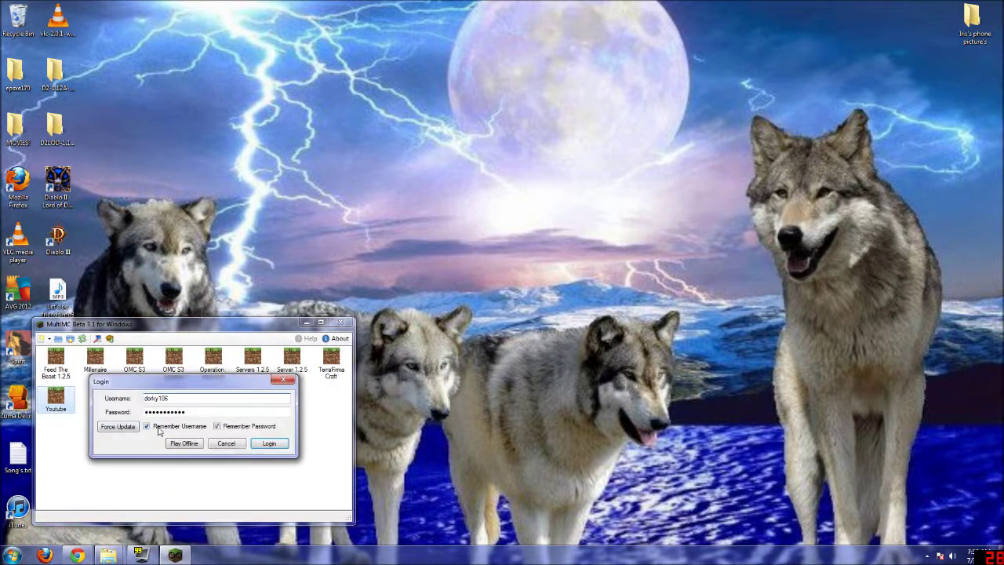
click(266, 444)
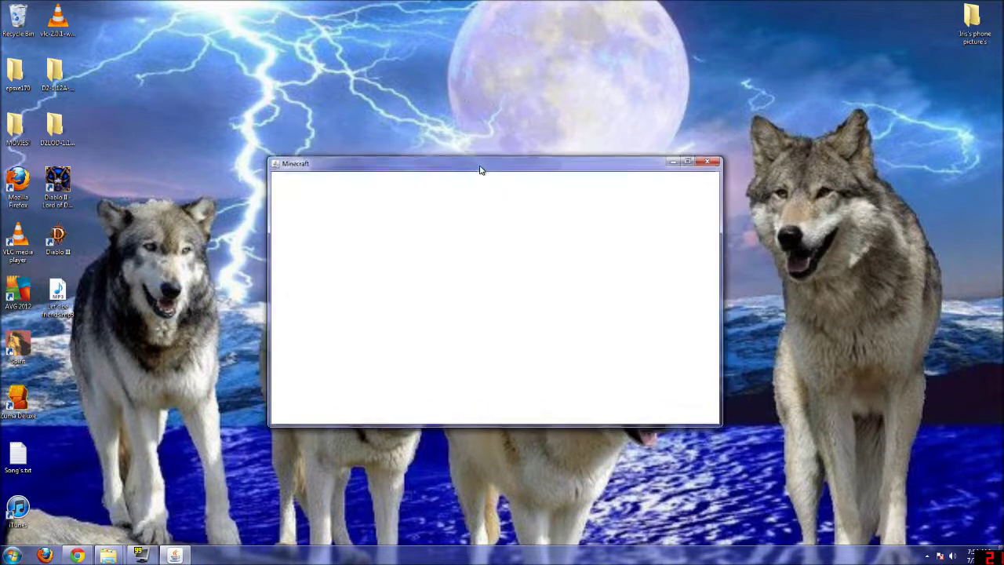
click(708, 161)
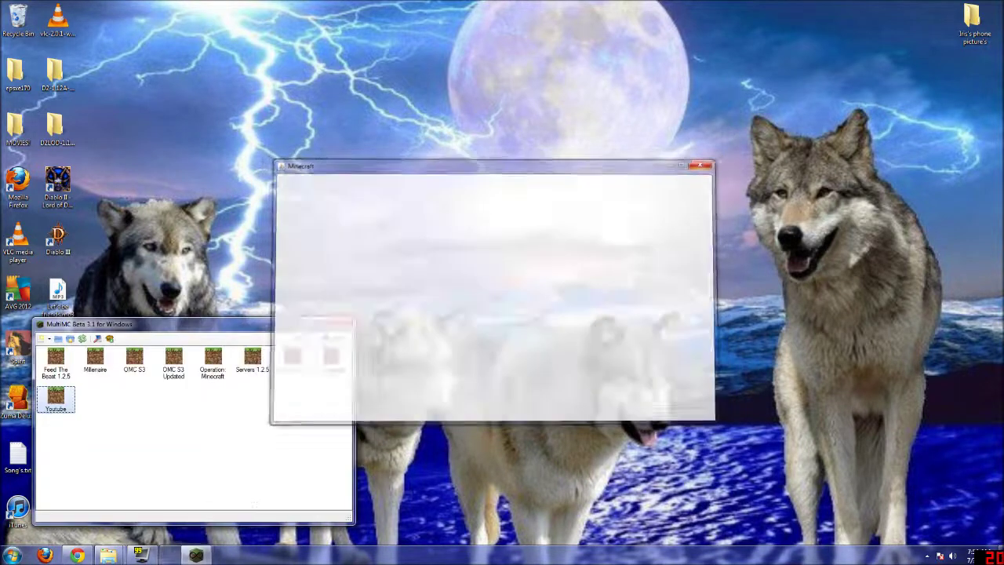
Examine the full minecraft/mods list of the OMC S3 Updated instance for comparison with the Youtube instance.
right_click(211, 365)
right_click(176, 363)
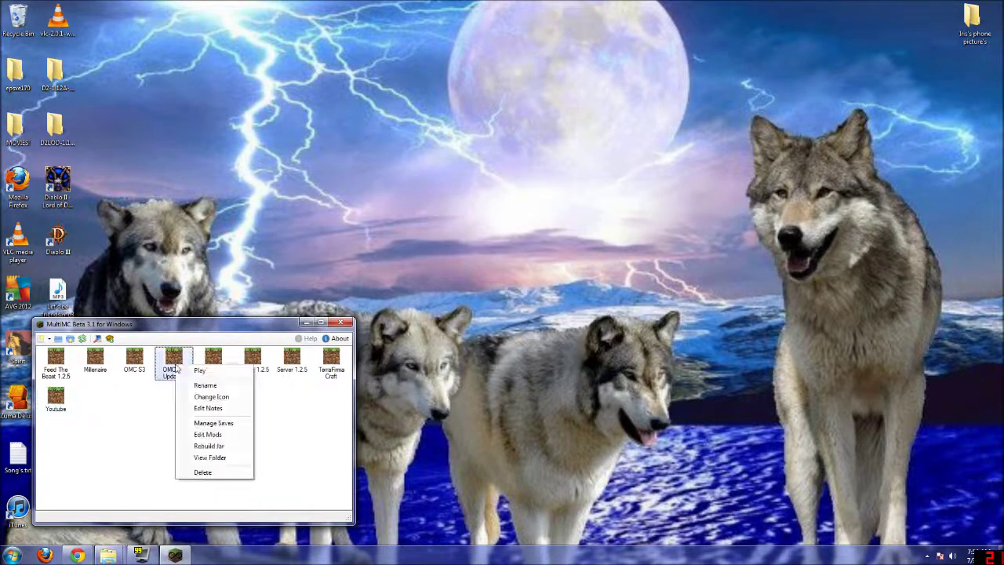
click(222, 436)
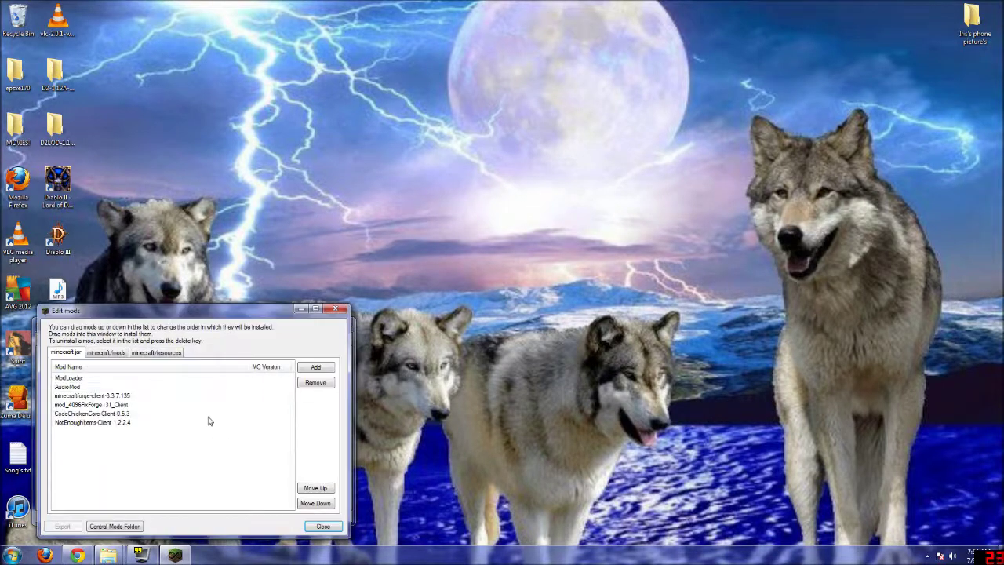
click(116, 355)
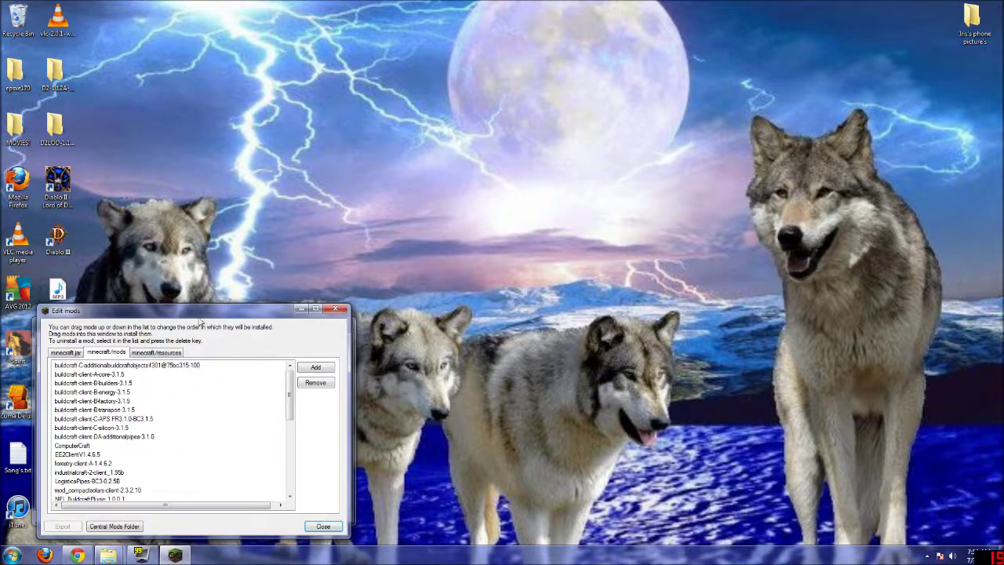
drag(200, 316, 601, 193)
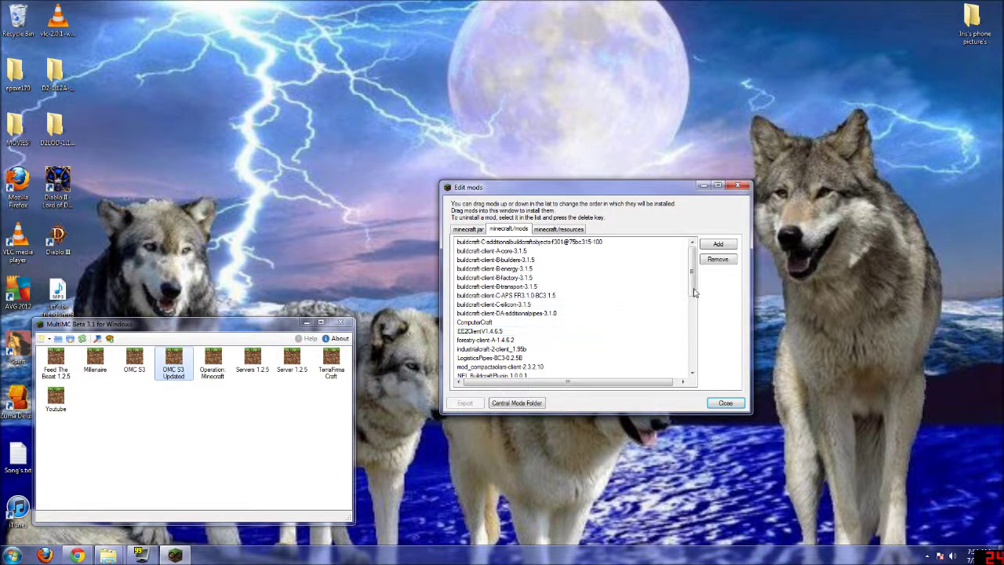
drag(693, 290, 695, 384)
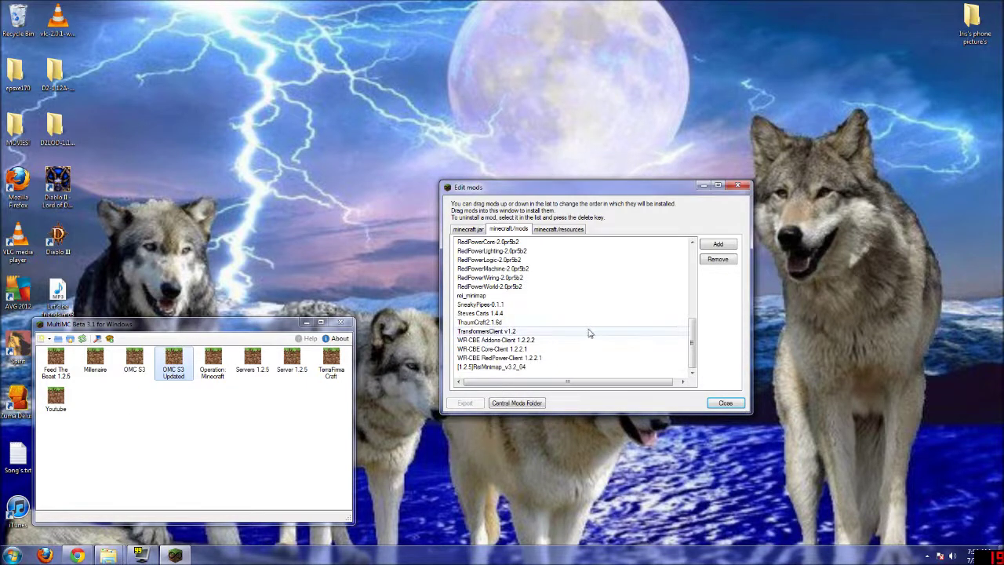
scroll(588, 333, up, 10)
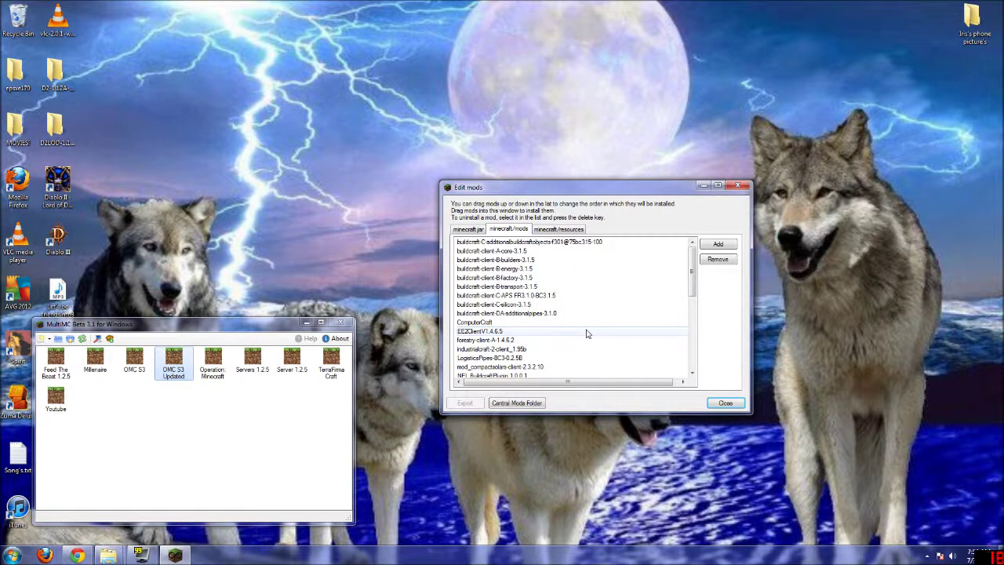
click(719, 405)
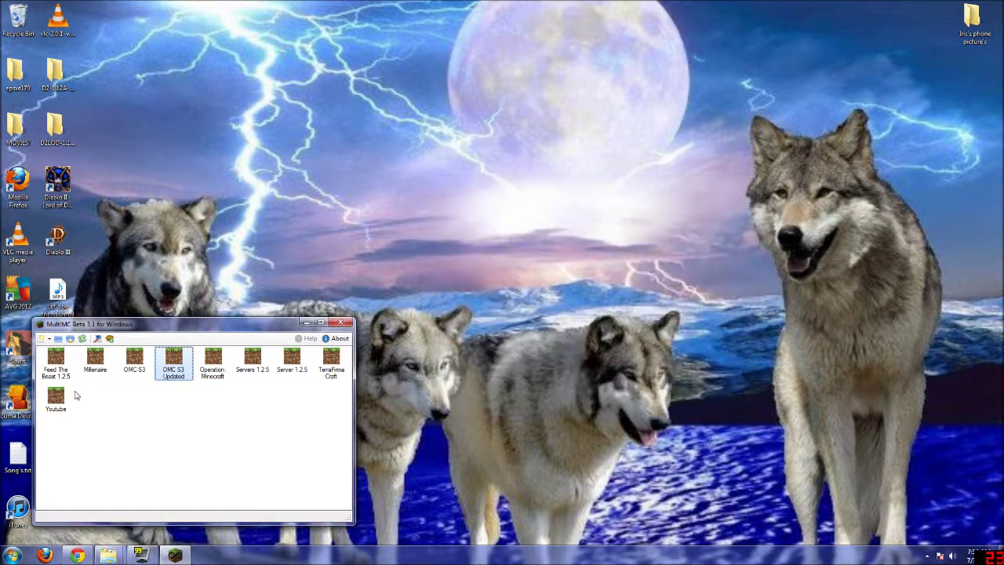
Open the Youtube instance's minecraft/mods list and browse to the MC mods folder for adding more mods.
right_click(76, 398)
click(116, 469)
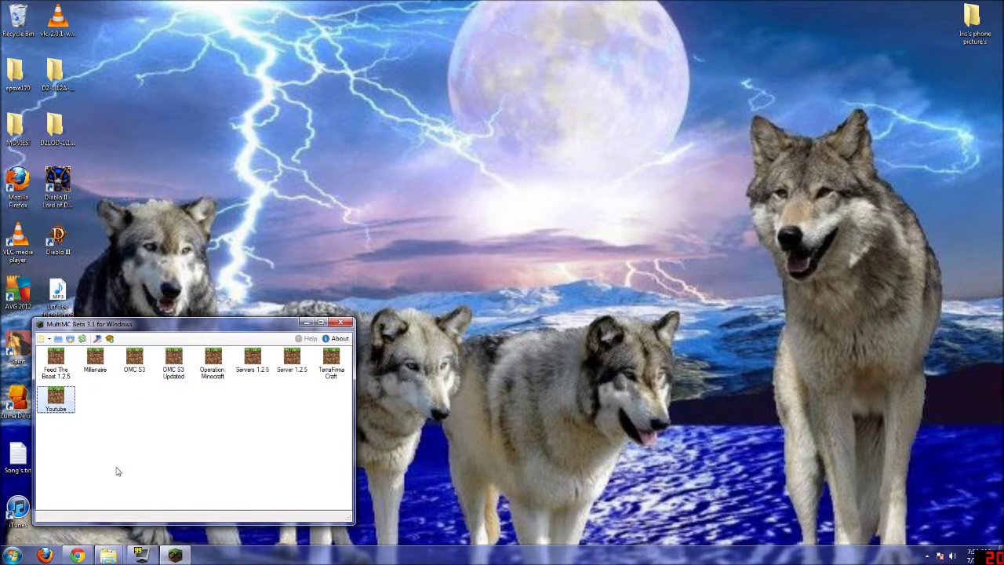
click(114, 354)
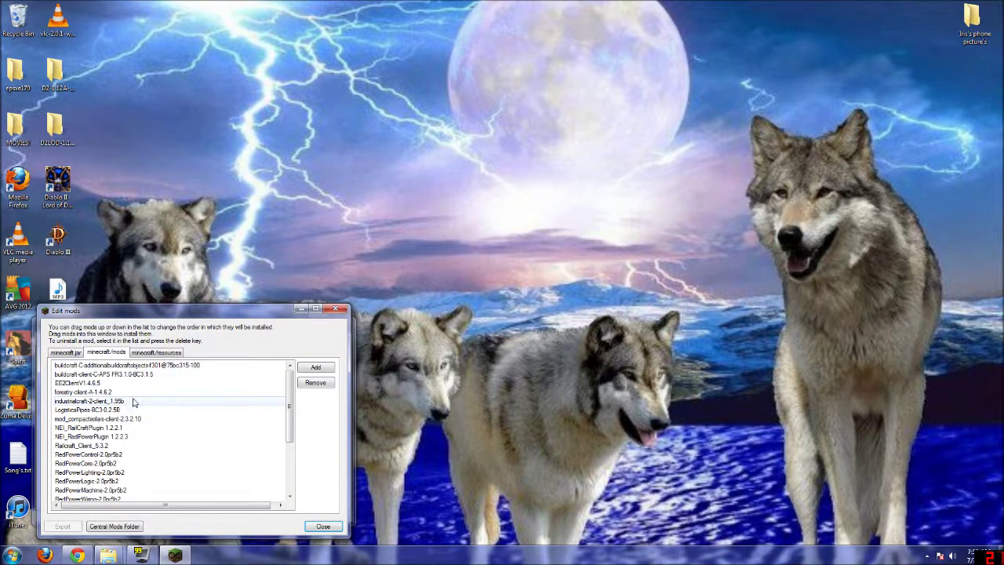
drag(290, 419, 298, 389)
click(308, 368)
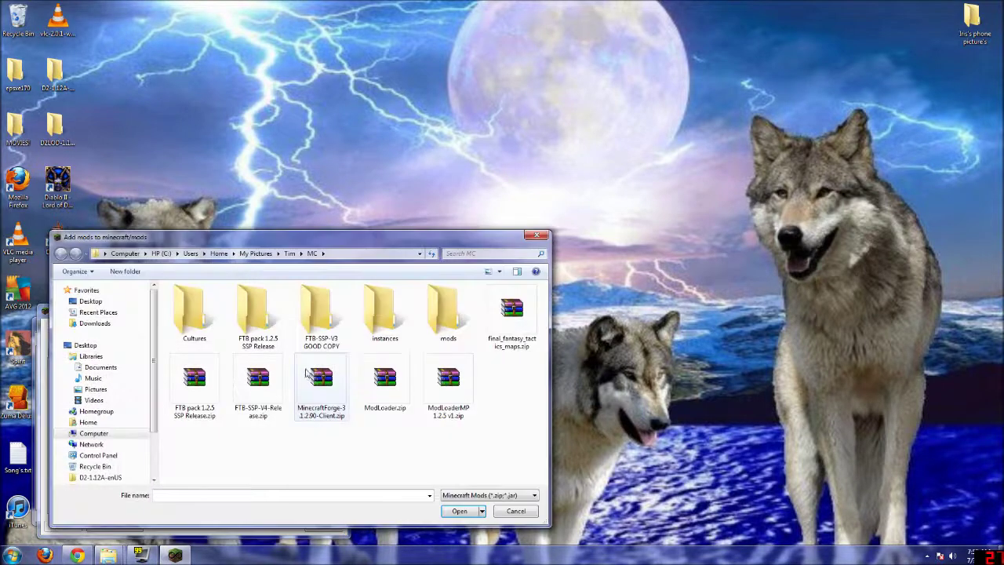
double_click(449, 314)
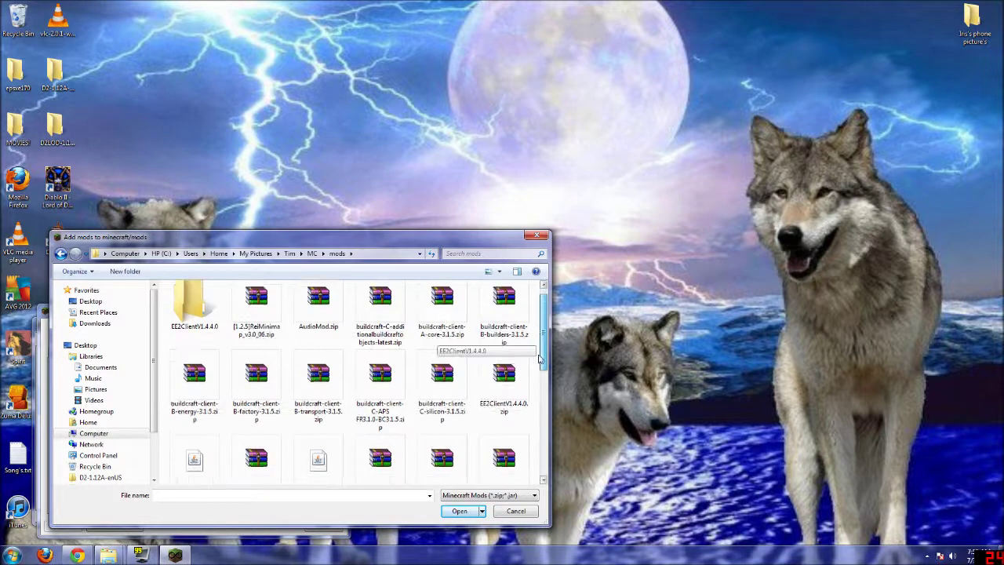
scroll(540, 345, down, 1)
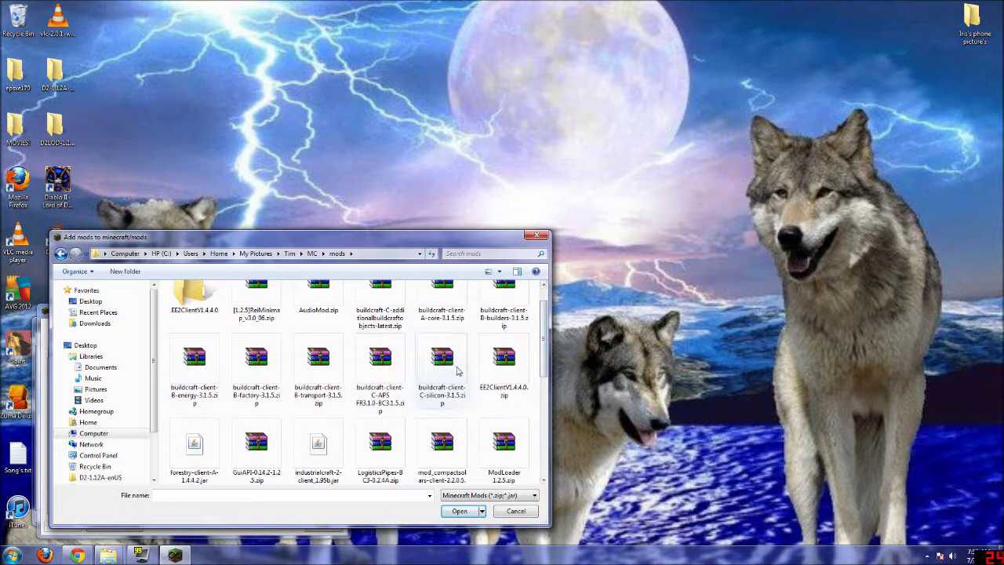
Add the six BuildCraft client 3.1.5 zips (core, builders, energy, factory, transport and silicon) to the instance's minecraft/mods list and close the mod editor.
click(441, 363)
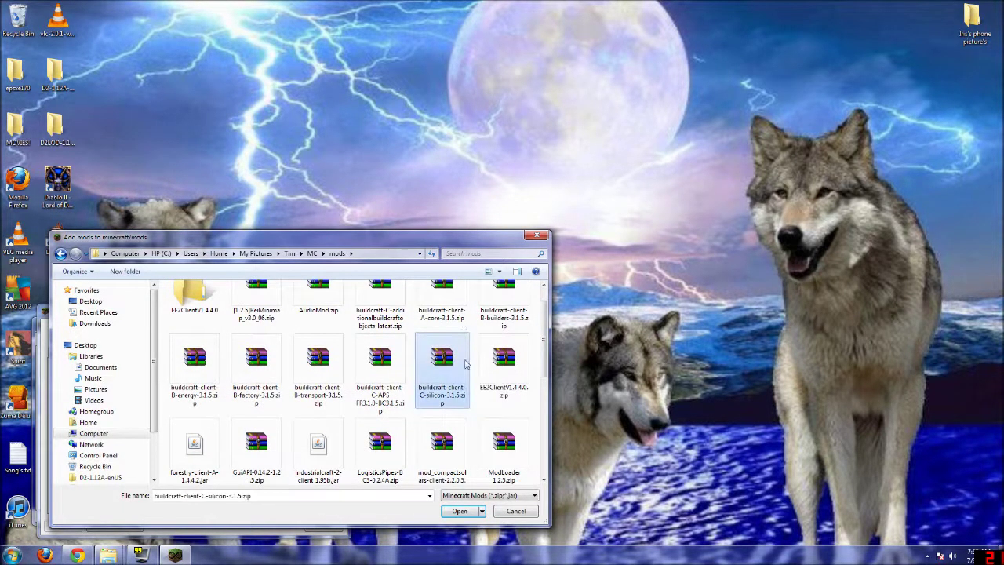
ctrl+click(503, 301)
scroll(503, 302, up, 1)
ctrl+click(451, 318)
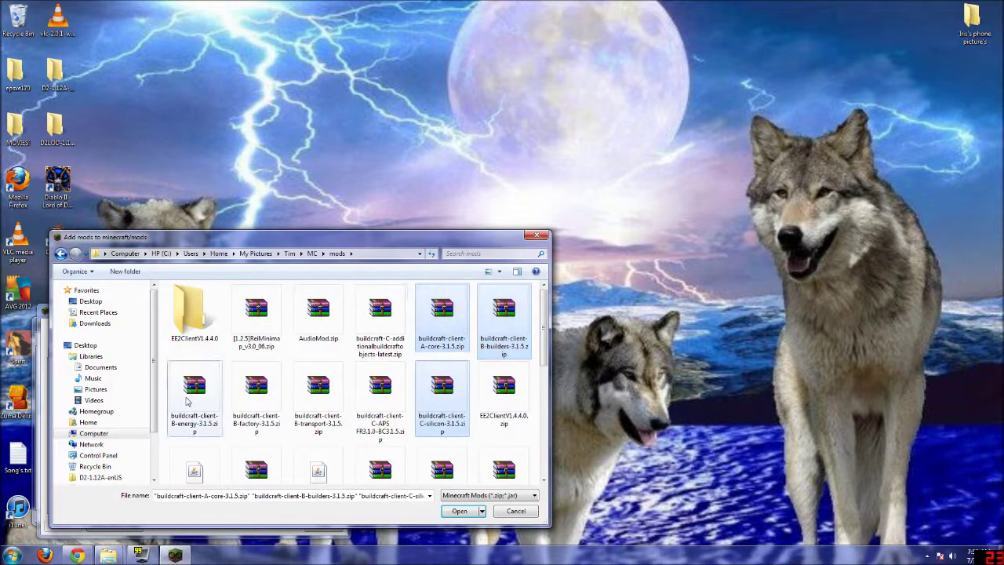
ctrl+click(185, 401)
ctrl+click(267, 404)
ctrl+click(320, 414)
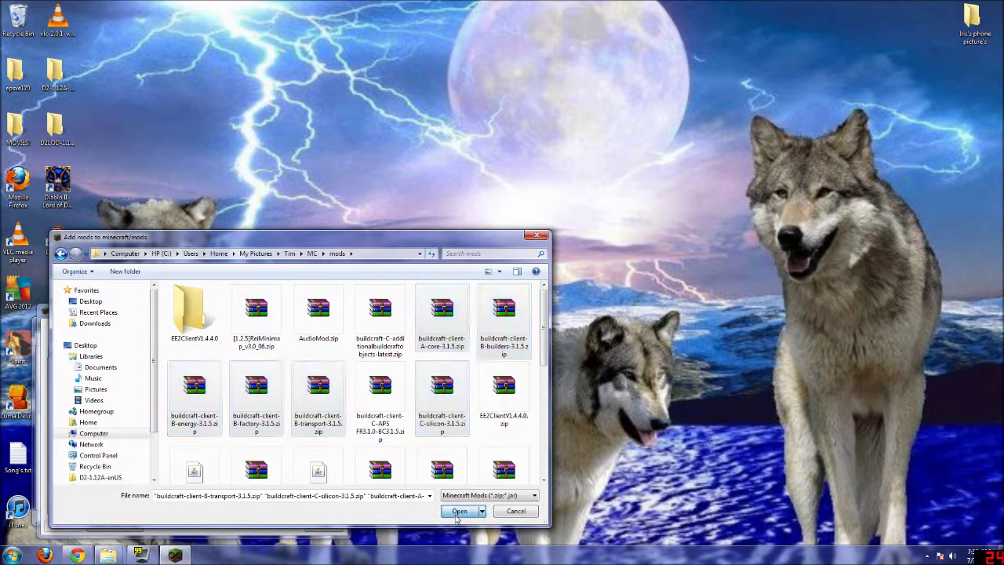
click(459, 511)
click(323, 526)
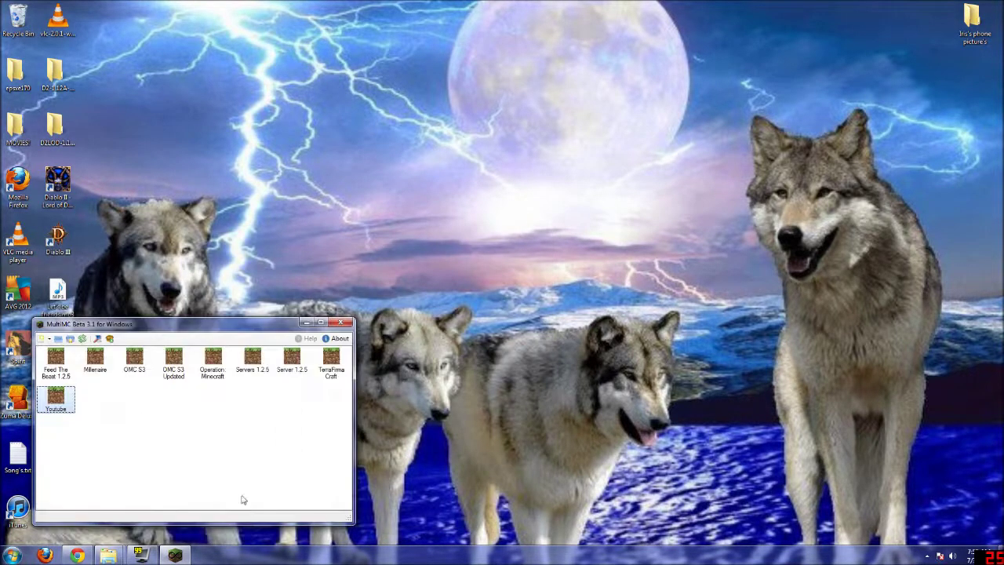
Launch the Youtube instance with the saved login to test the added BuildCraft mods, and close the Java program and console.
double_click(56, 398)
click(271, 452)
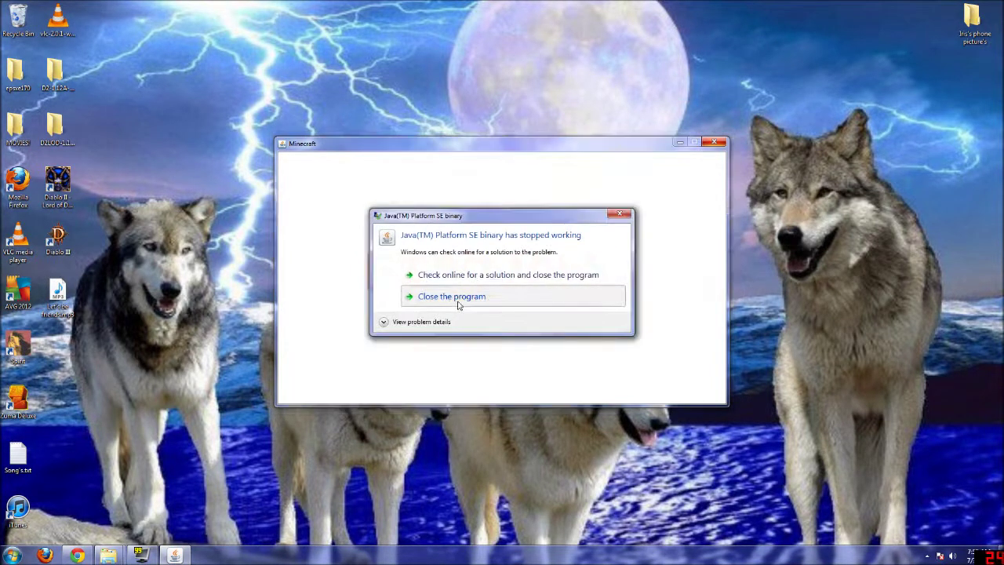
click(455, 296)
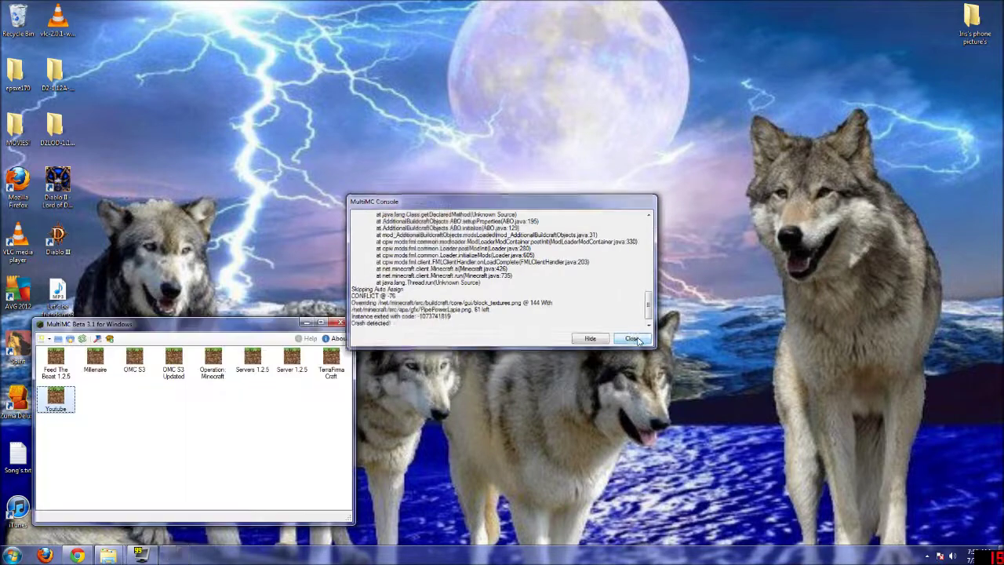
click(632, 339)
Paste the copied folders into the Youtube instance's .minecraft folder, merging all duplicate folders and replacing the existing files.
mouse_move(110, 557)
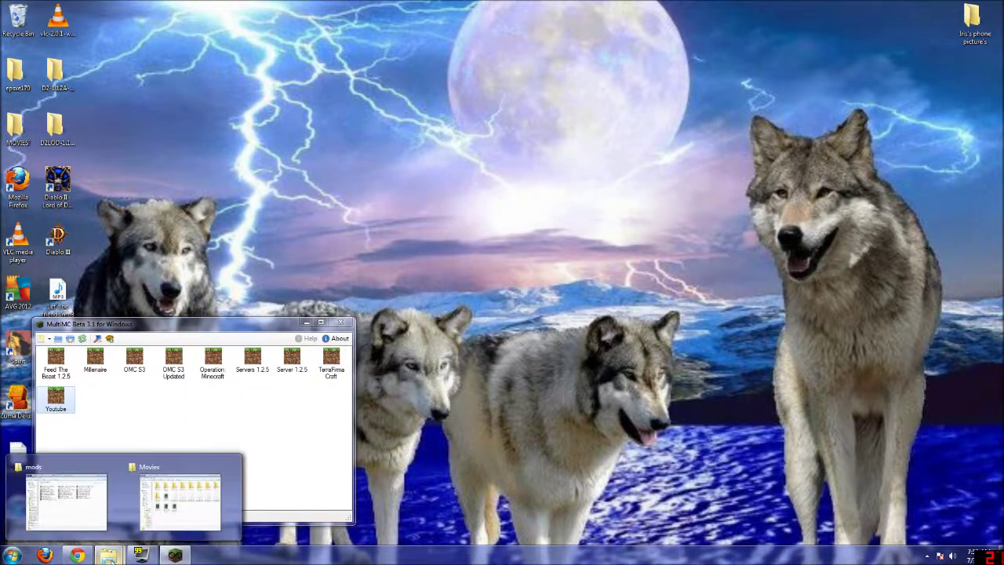
click(63, 494)
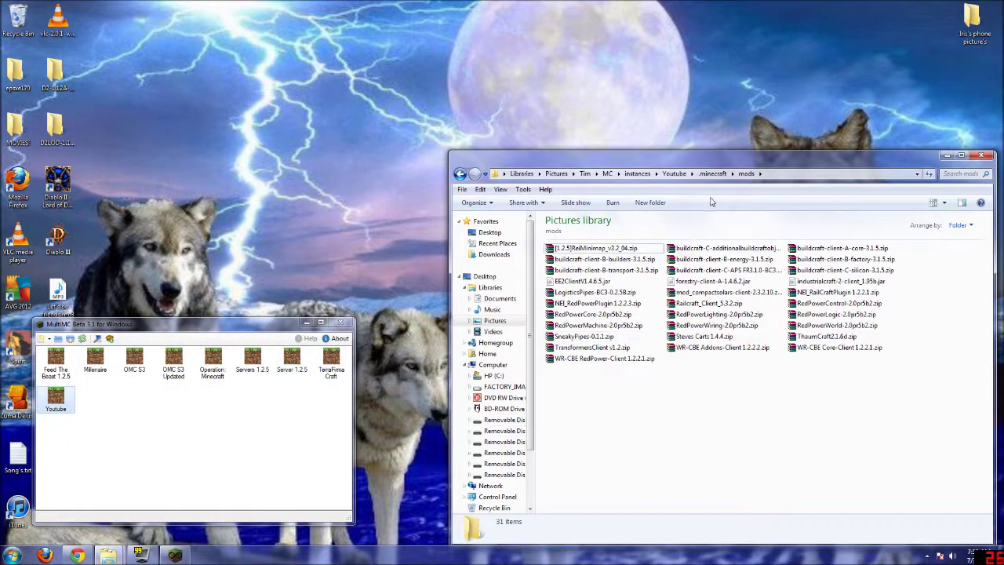
click(710, 174)
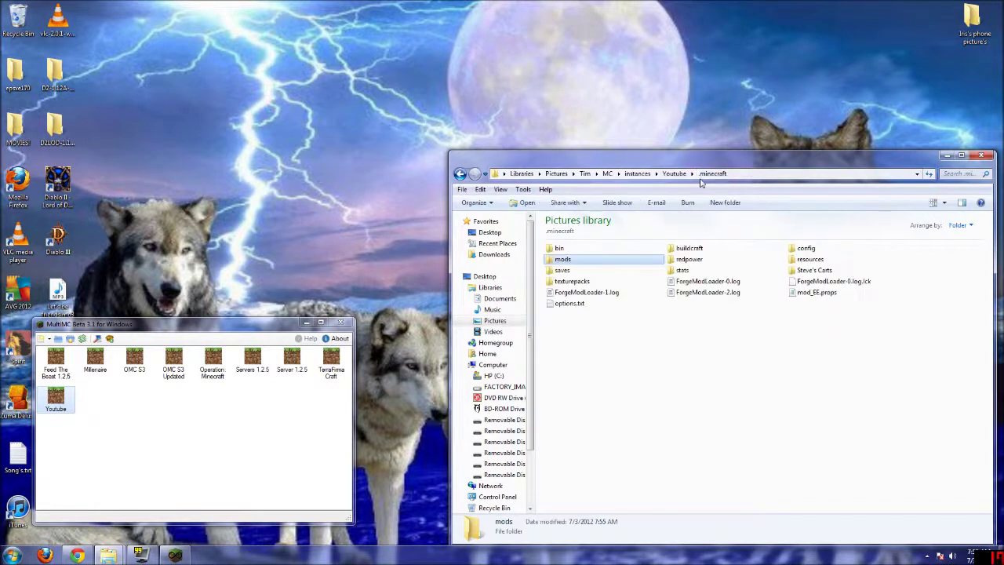
click(702, 372)
key(ctrl+v)
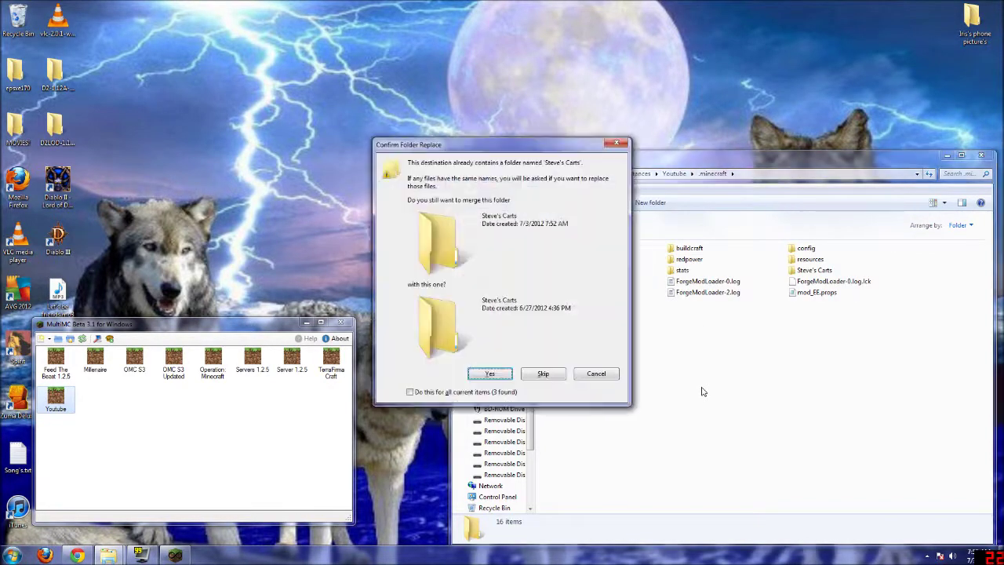
click(459, 391)
click(489, 374)
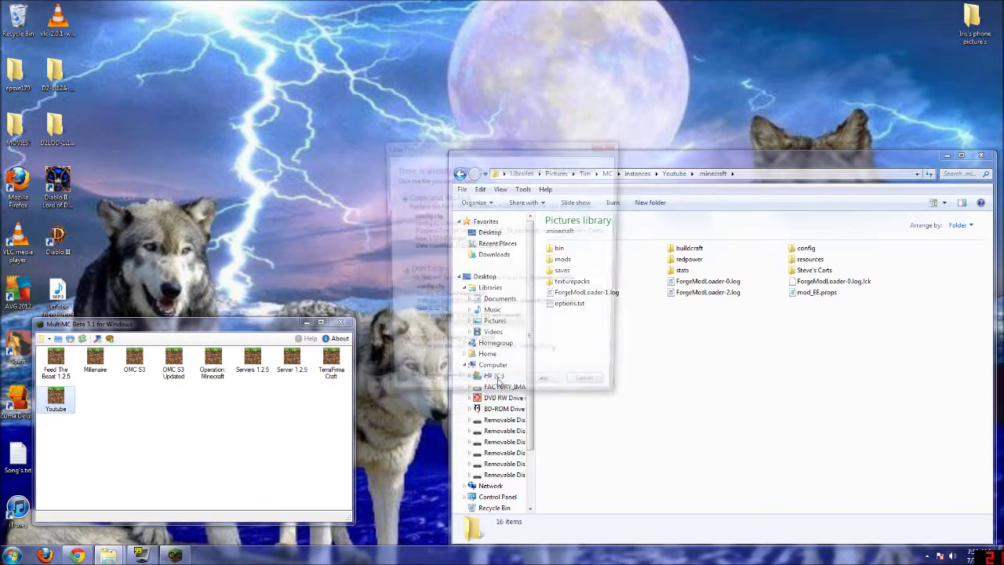
click(468, 227)
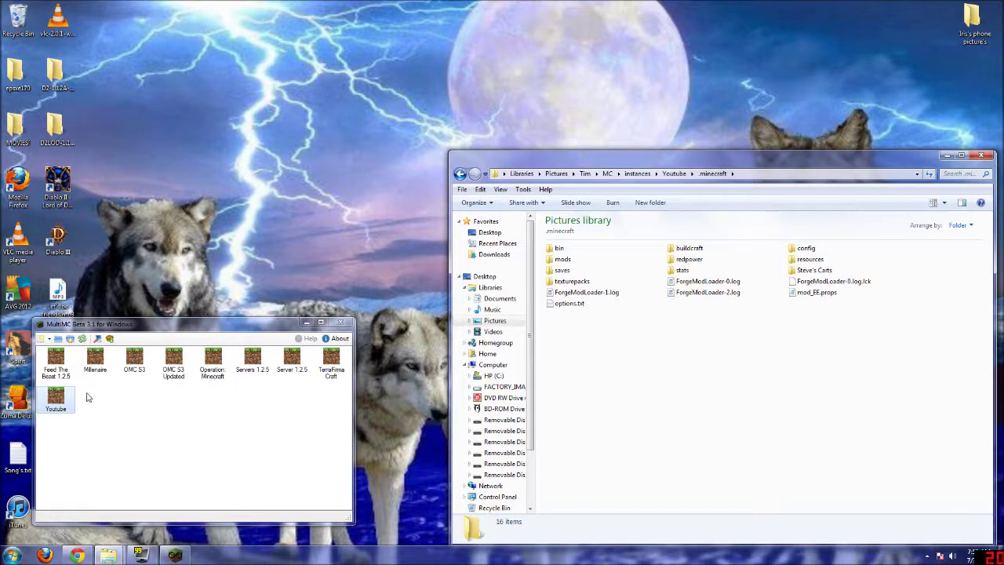
Launch the Youtube instance to test the pasted folders, end the Java program, and examine the console log for mod errors.
double_click(55, 398)
click(278, 447)
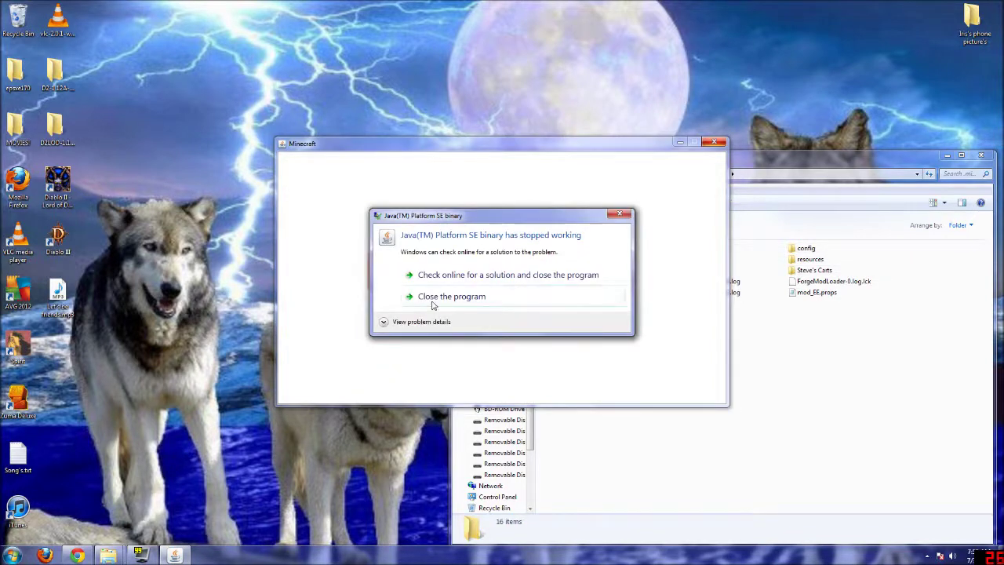
click(433, 298)
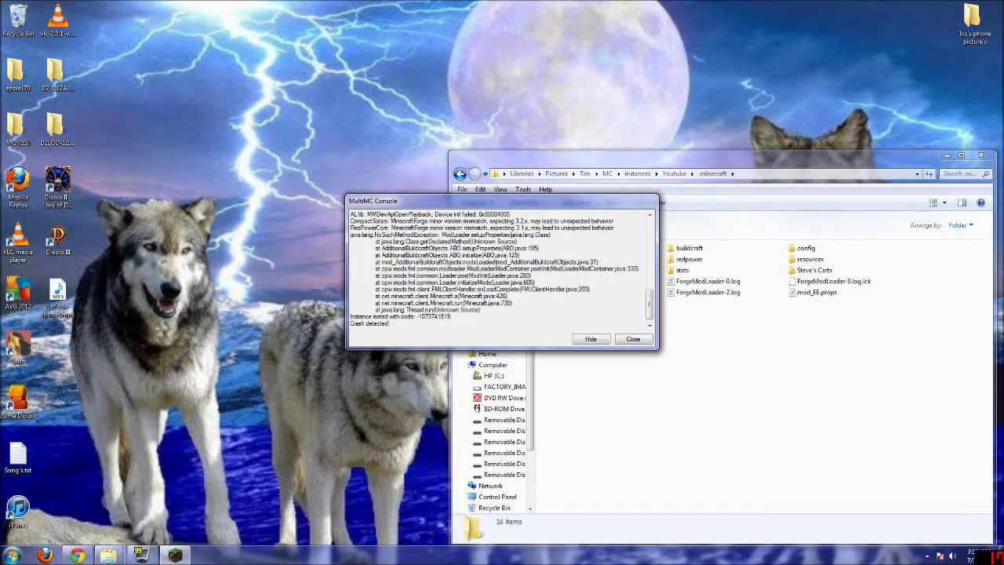
scroll(498, 266, up, 6)
scroll(499, 267, up, 9)
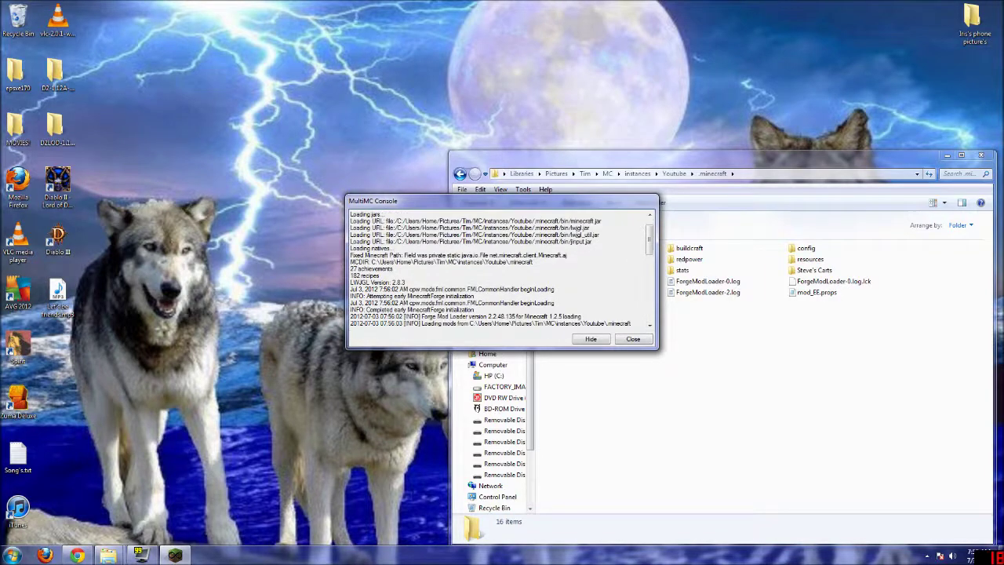
scroll(498, 267, down, 8)
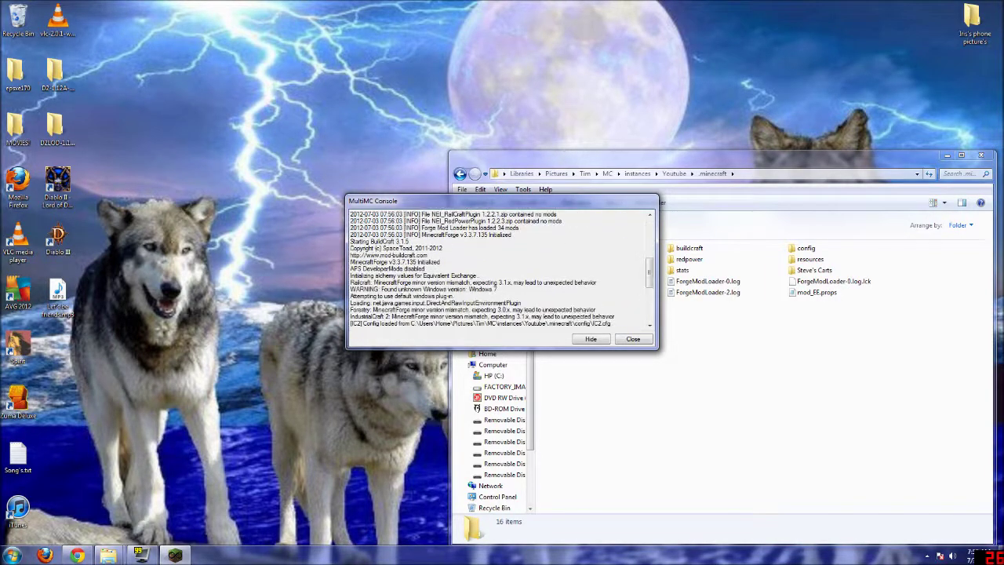
scroll(499, 267, down, 1)
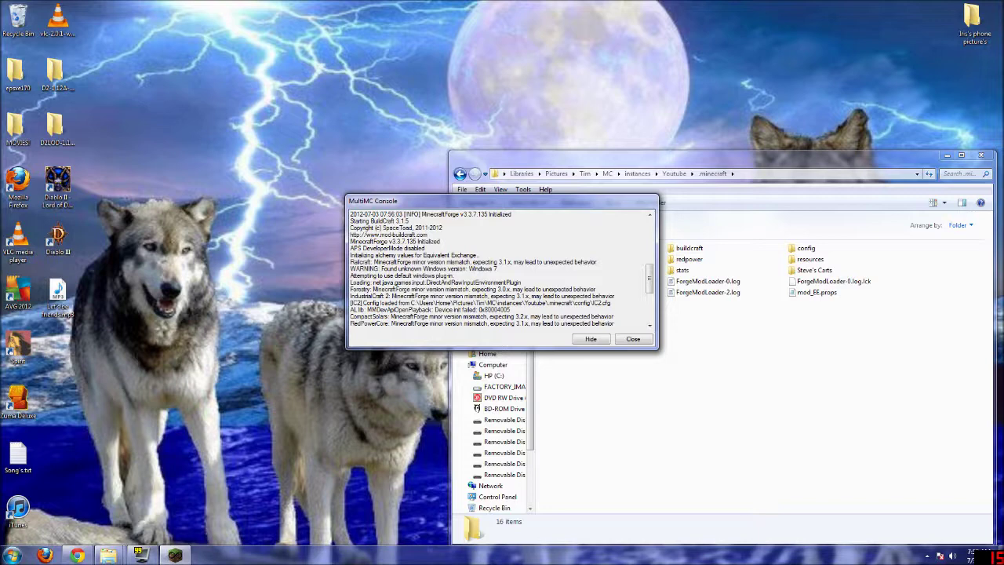
click(629, 342)
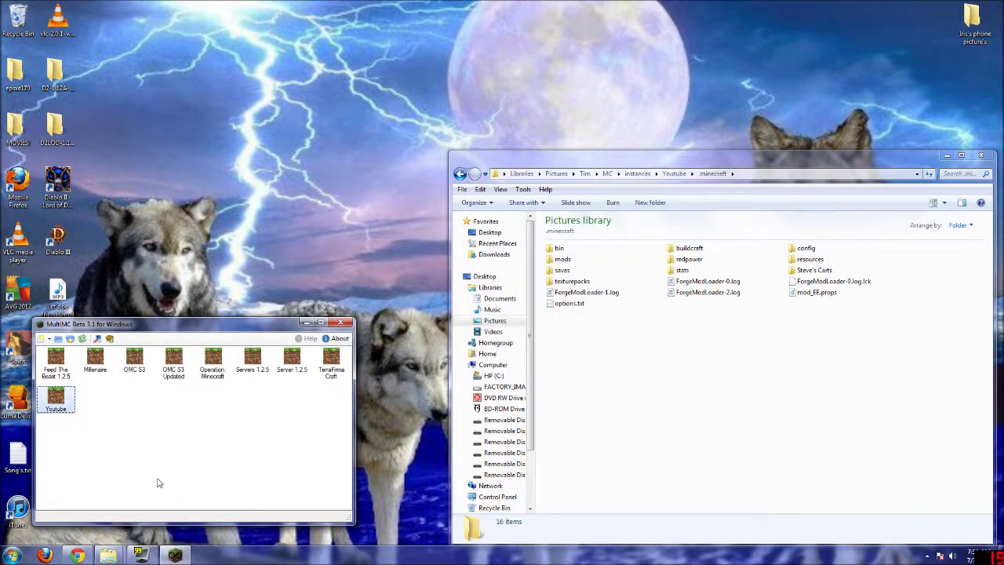
Retry launching the Youtube instance with the saved login, end the Java program, and review the new console log from its beginning.
click(61, 408)
double_click(61, 408)
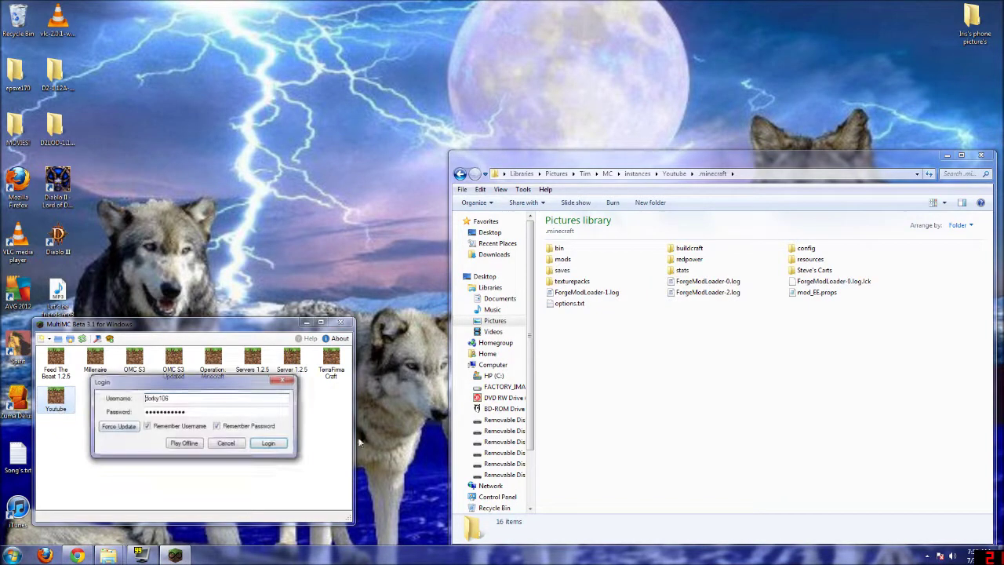
click(270, 444)
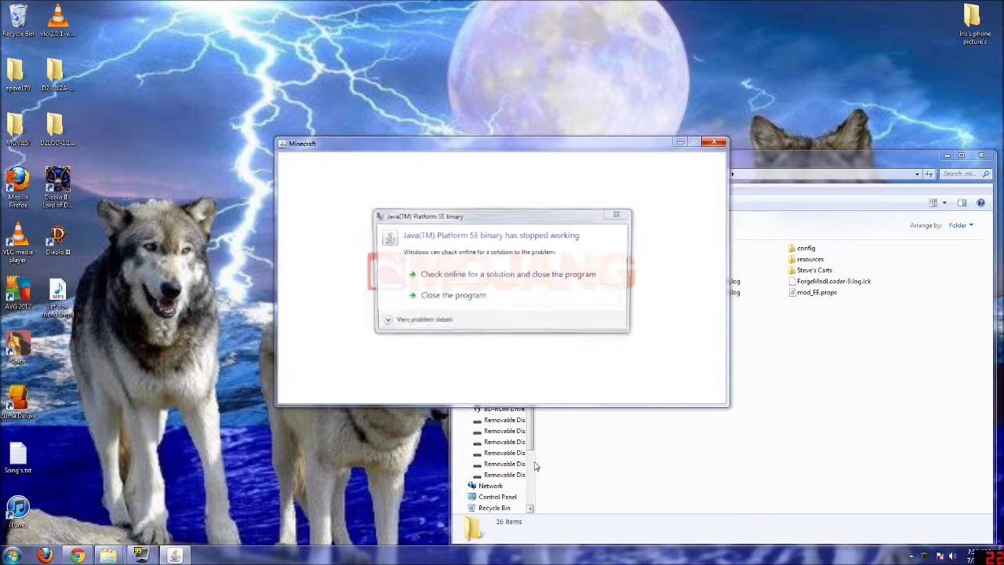
click(495, 300)
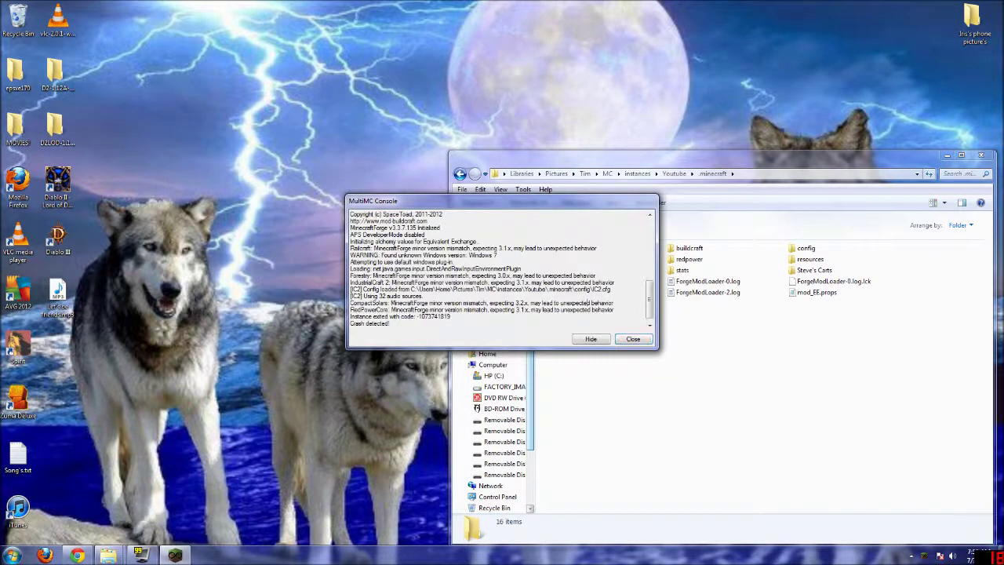
scroll(501, 268, up, 5)
scroll(502, 268, up, 5)
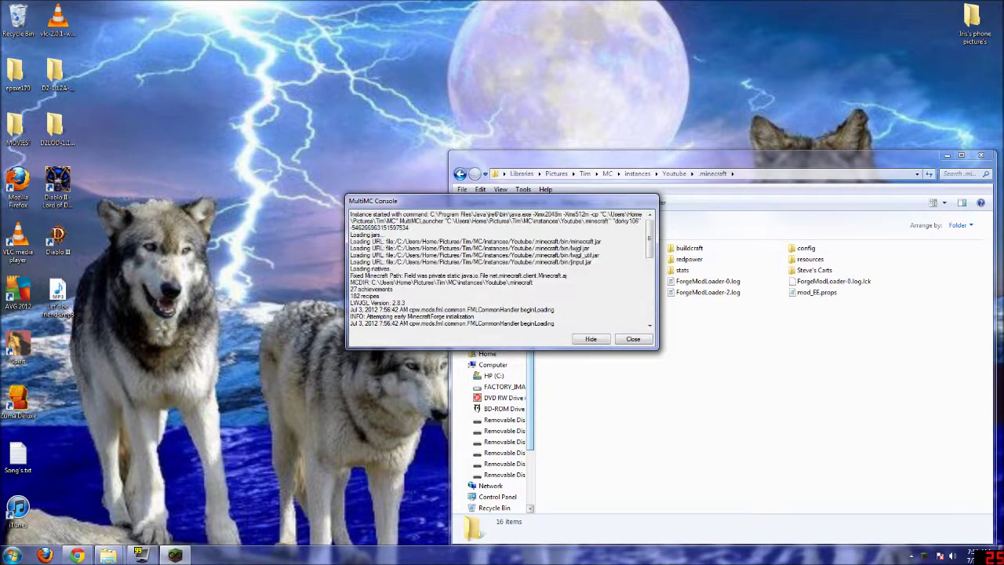
scroll(501, 268, down, 4)
scroll(501, 268, up, 4)
click(633, 339)
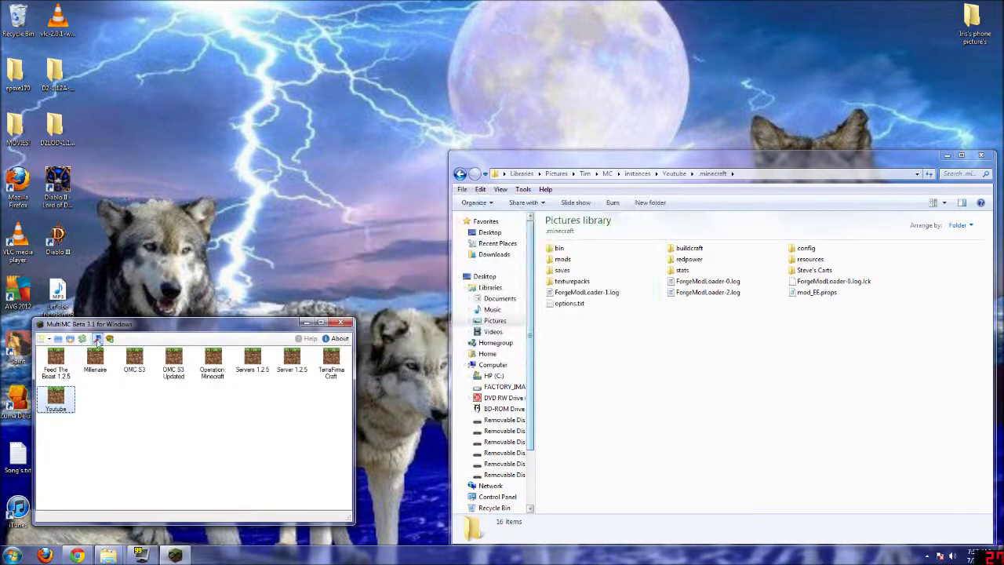
Lower the maximum memory allocation by two increments in MultiMC's advanced settings and save the change.
click(97, 339)
click(125, 339)
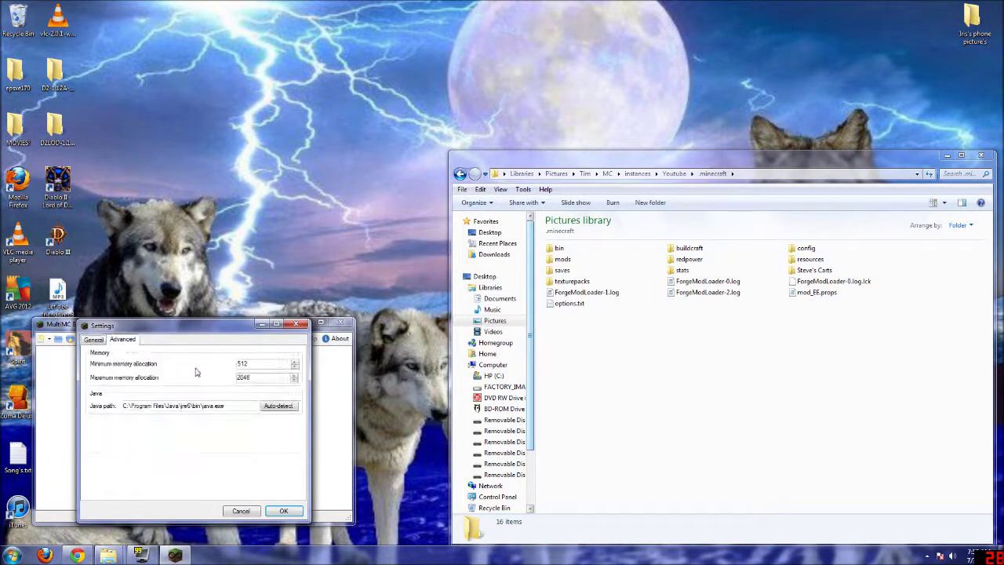
click(295, 380)
click(294, 380)
click(283, 511)
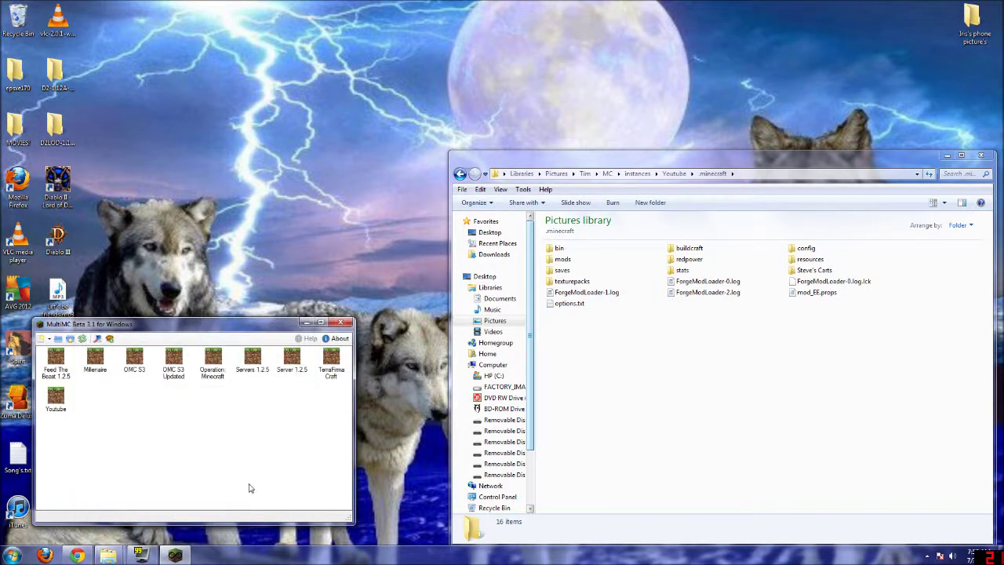
Launch the Youtube instance with the saved login and create a singleplayer Survival world named New World.
double_click(63, 397)
click(267, 444)
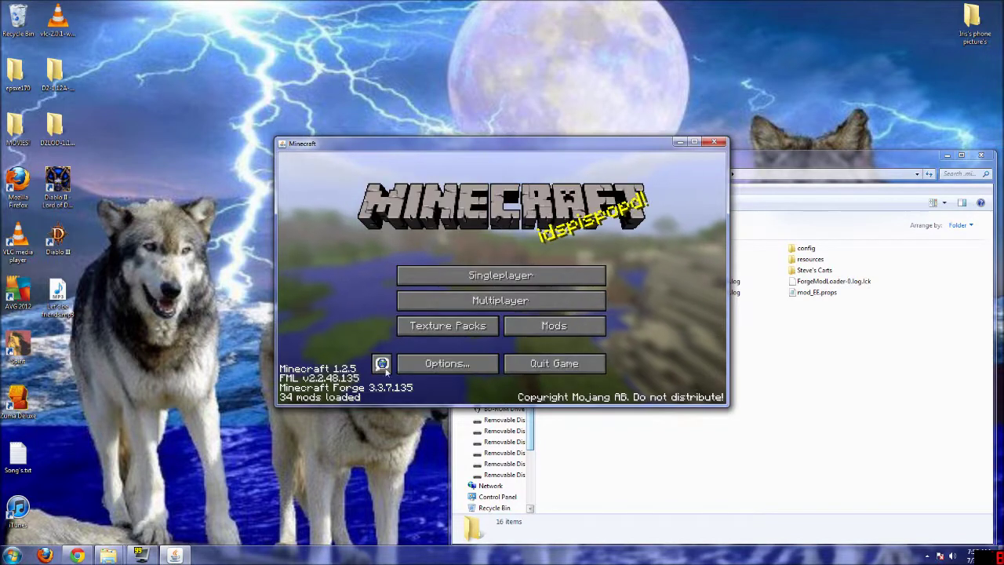
click(514, 280)
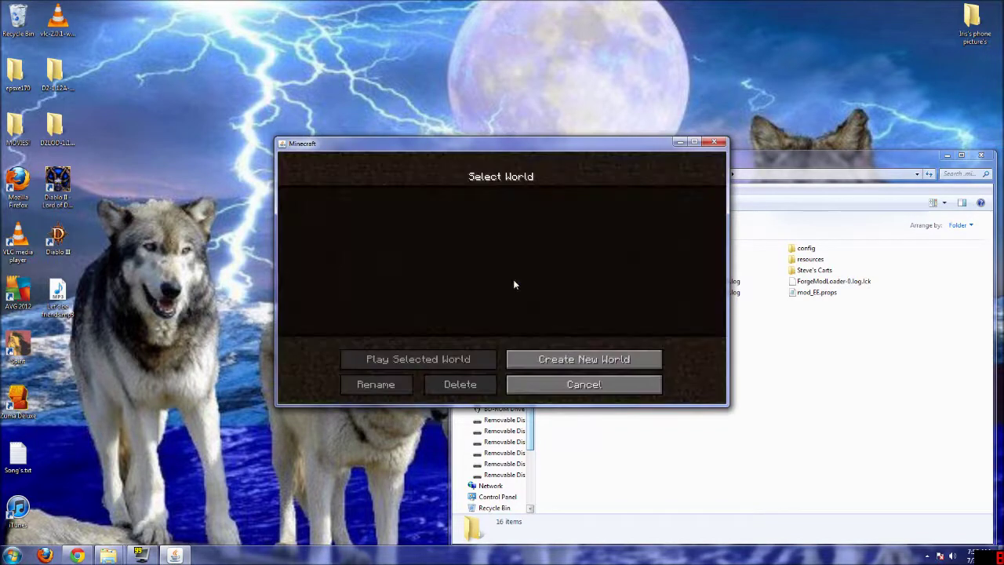
click(538, 363)
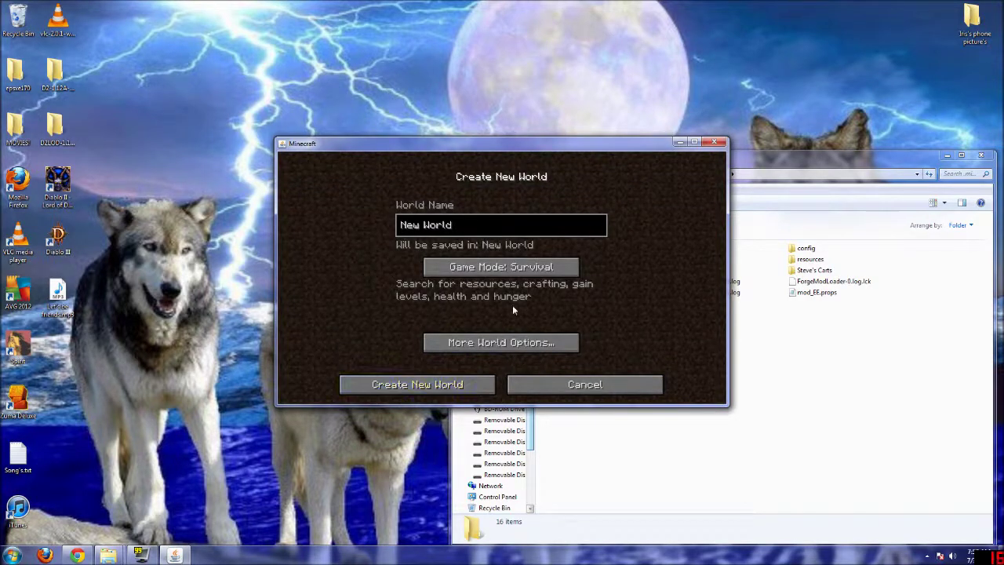
click(507, 273)
click(506, 273)
click(506, 272)
click(461, 382)
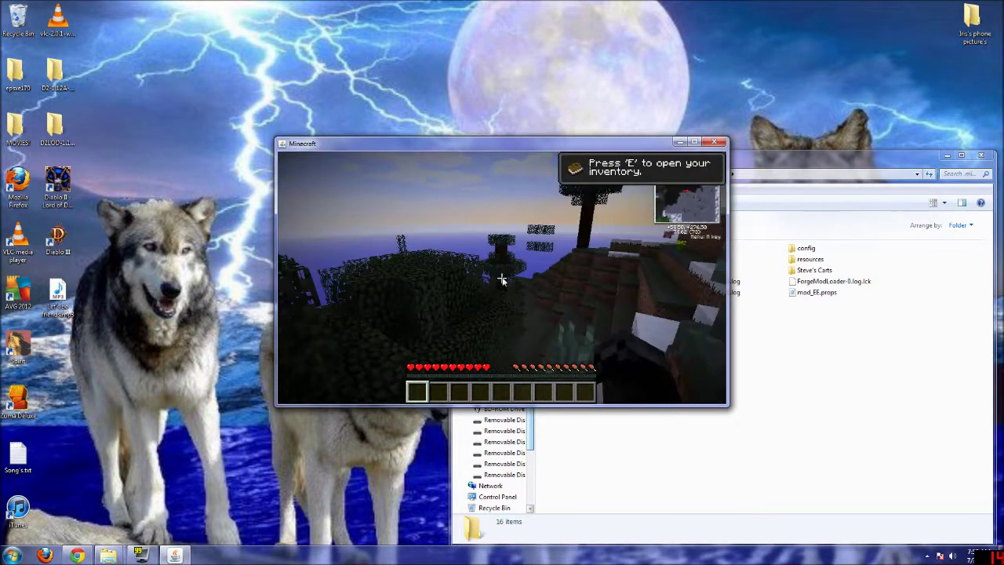
Set the render distance to Short in the game's video settings and return to the game.
key(Escape)
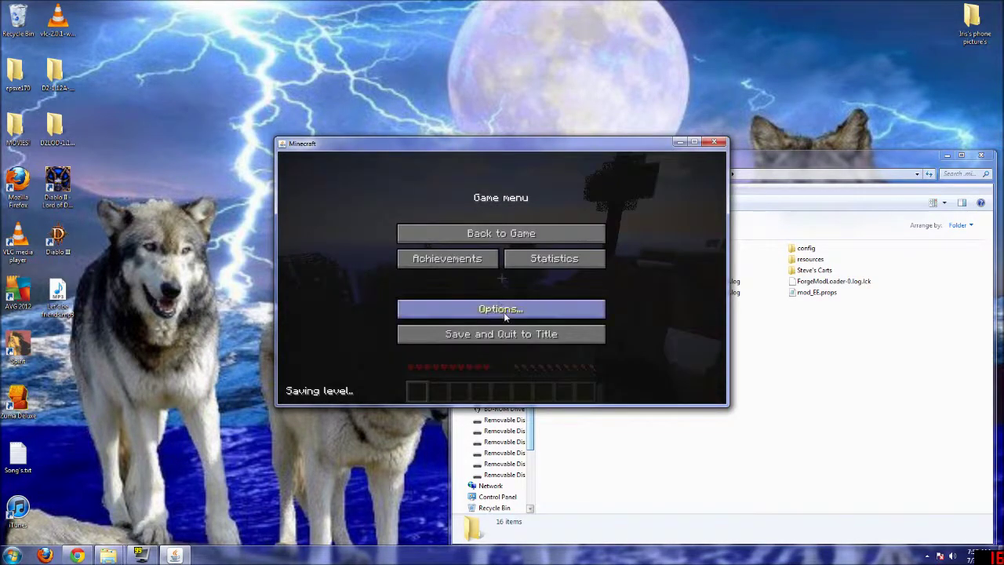
click(502, 309)
click(508, 299)
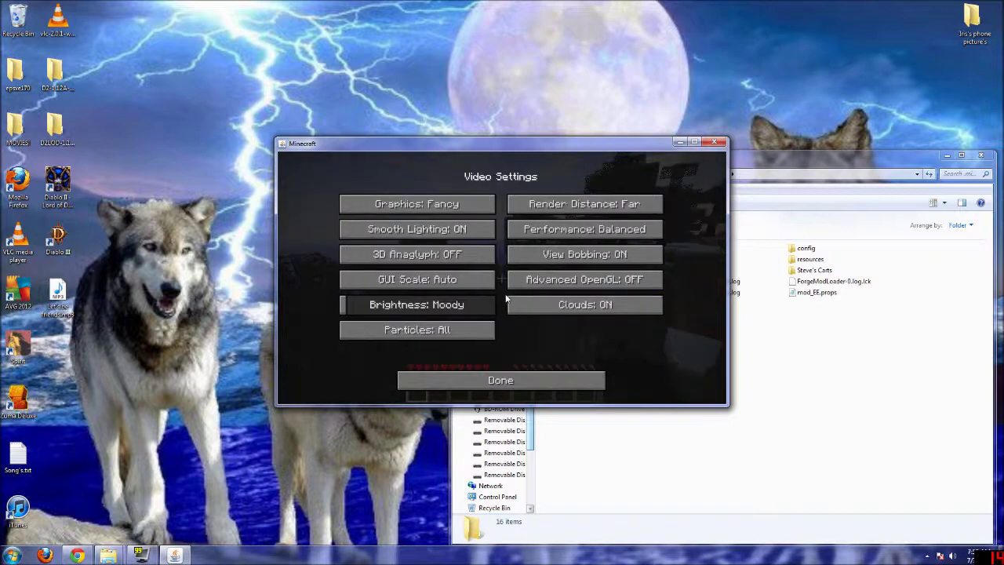
double_click(565, 212)
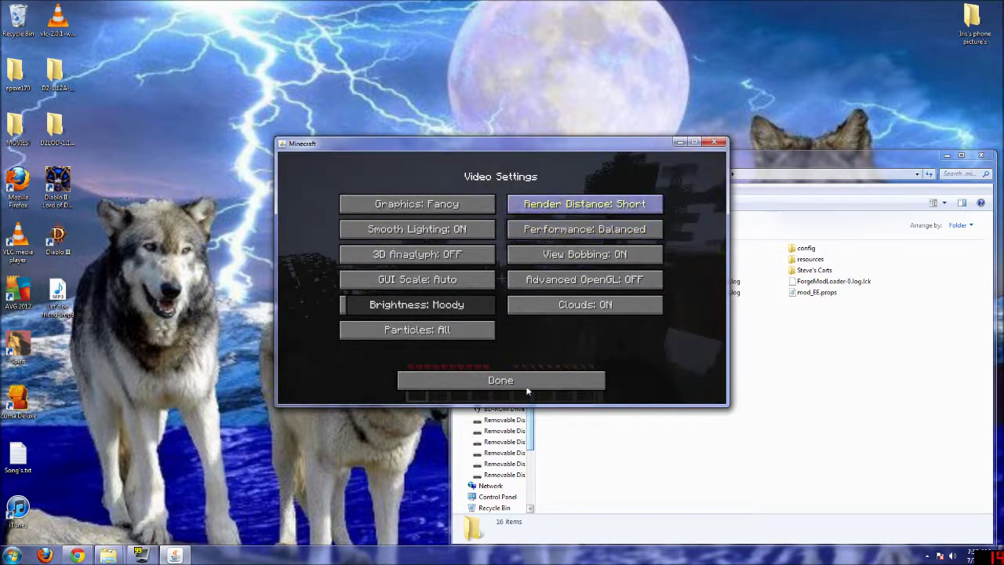
click(499, 381)
click(497, 378)
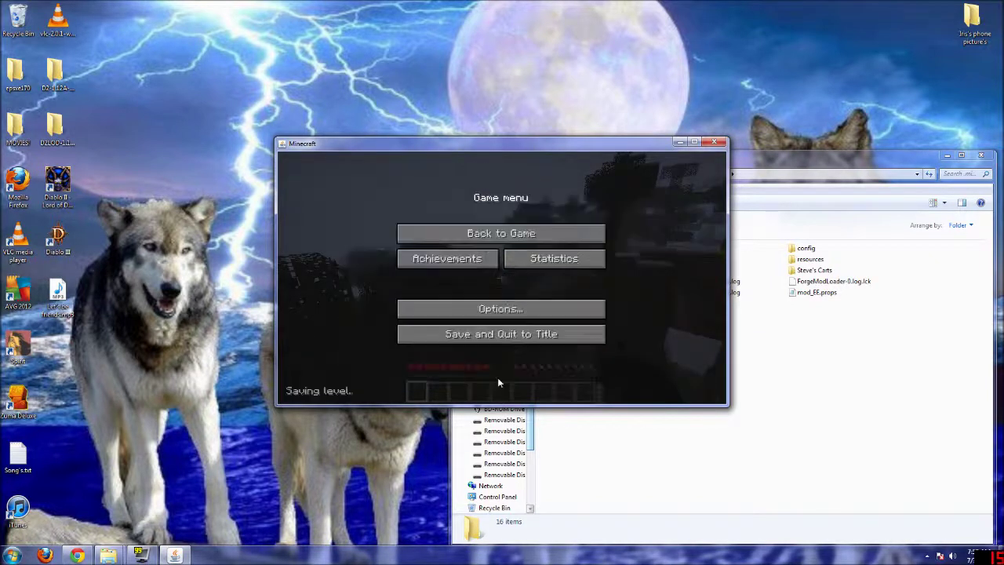
click(512, 233)
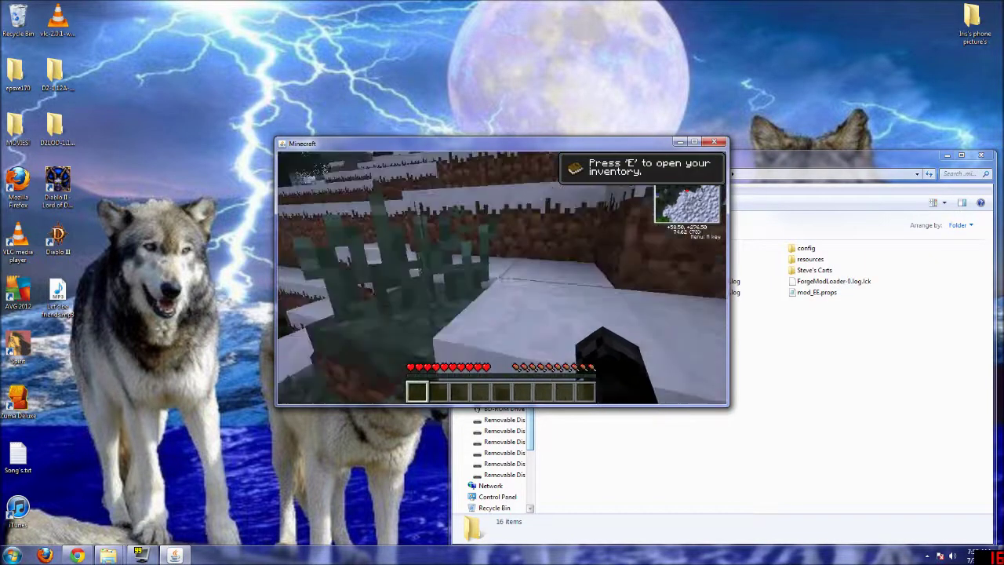
Open the inventory and page backwards through the item list from page 59 to page 29, examining the modded blocks and items.
key(e)
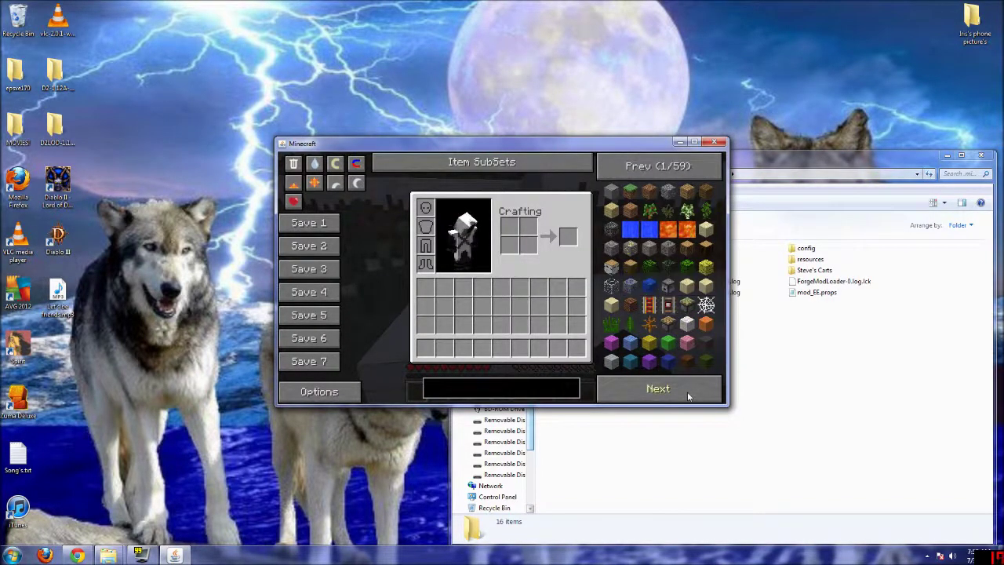
click(670, 169)
click(671, 171)
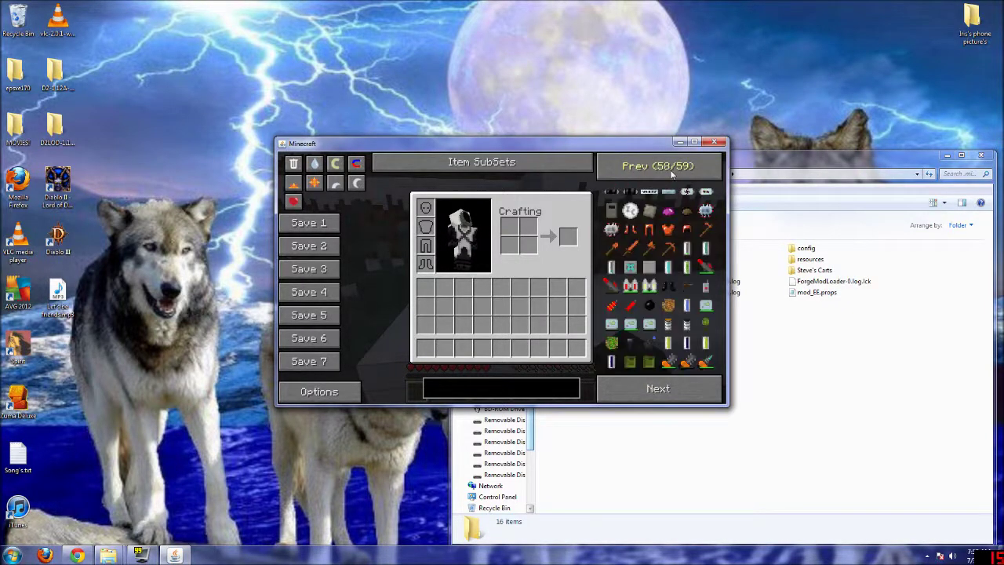
click(671, 171)
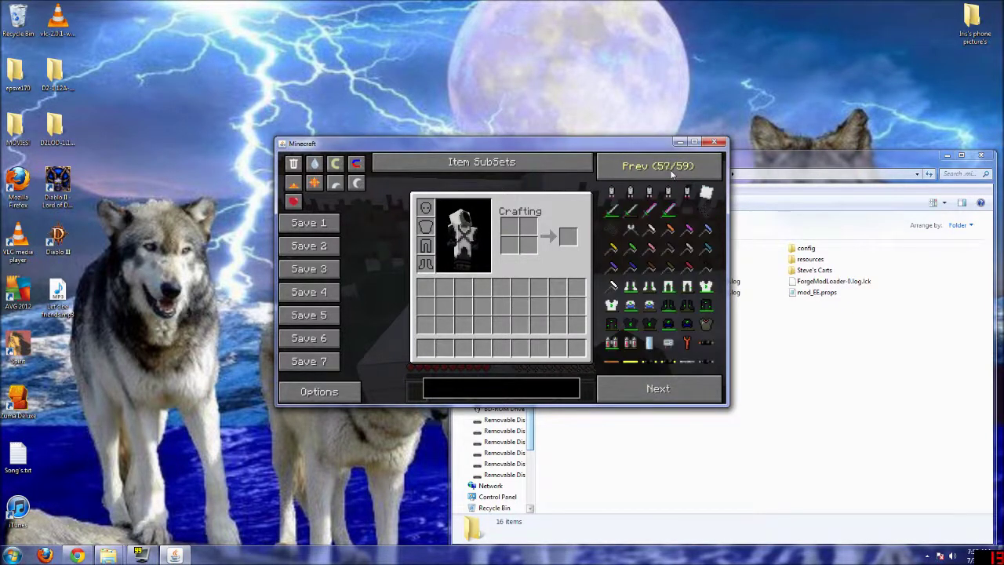
click(672, 171)
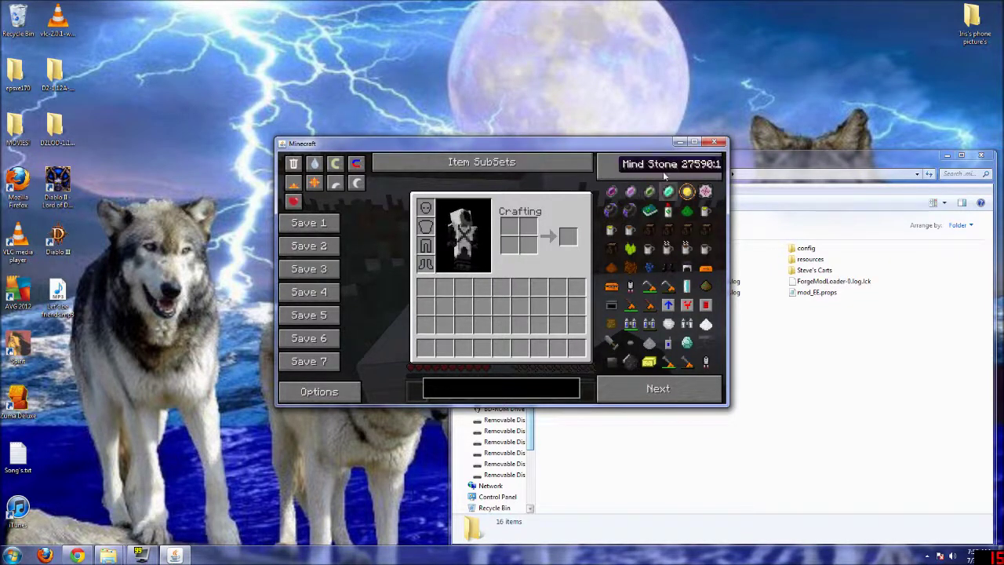
click(659, 167)
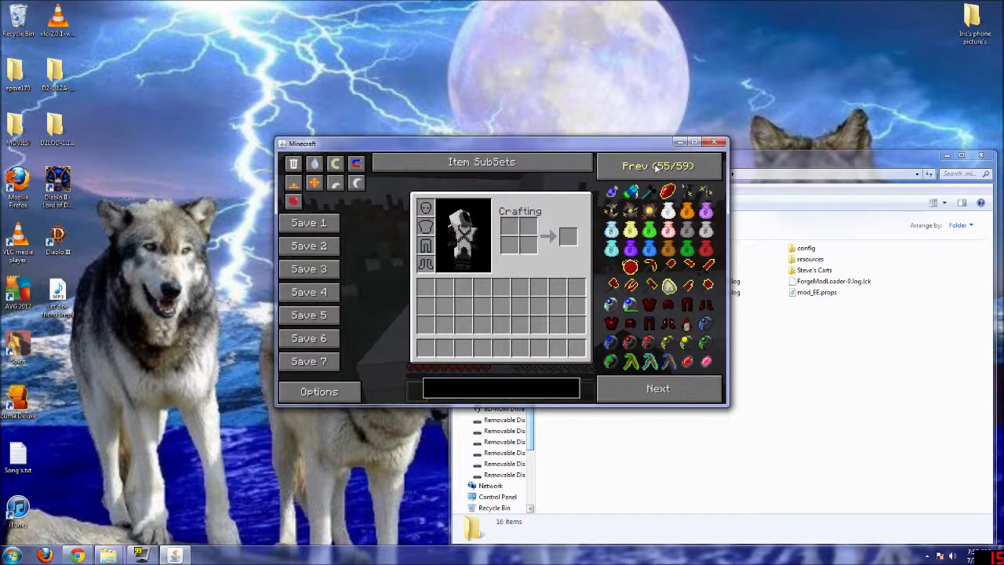
click(657, 168)
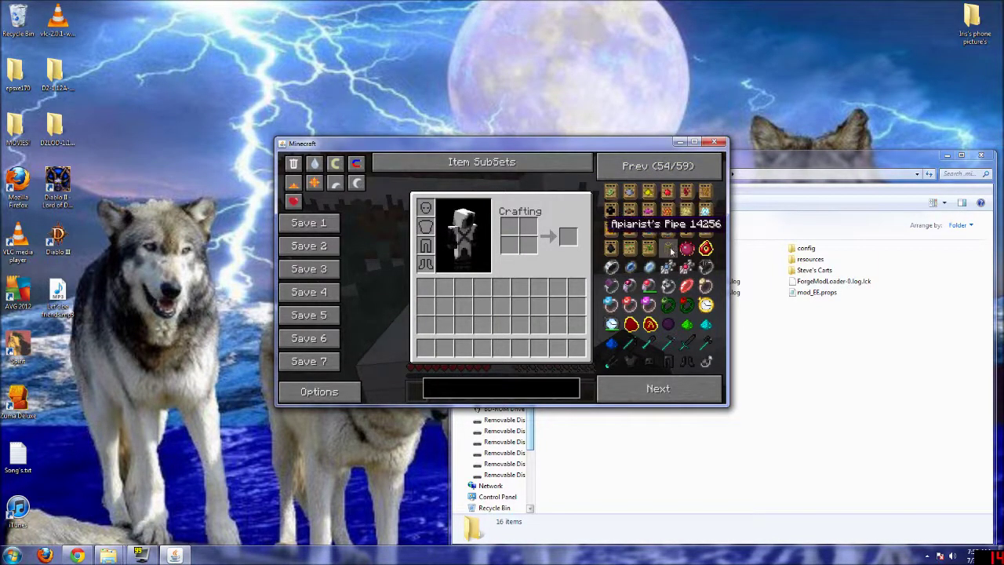
click(658, 168)
click(658, 168)
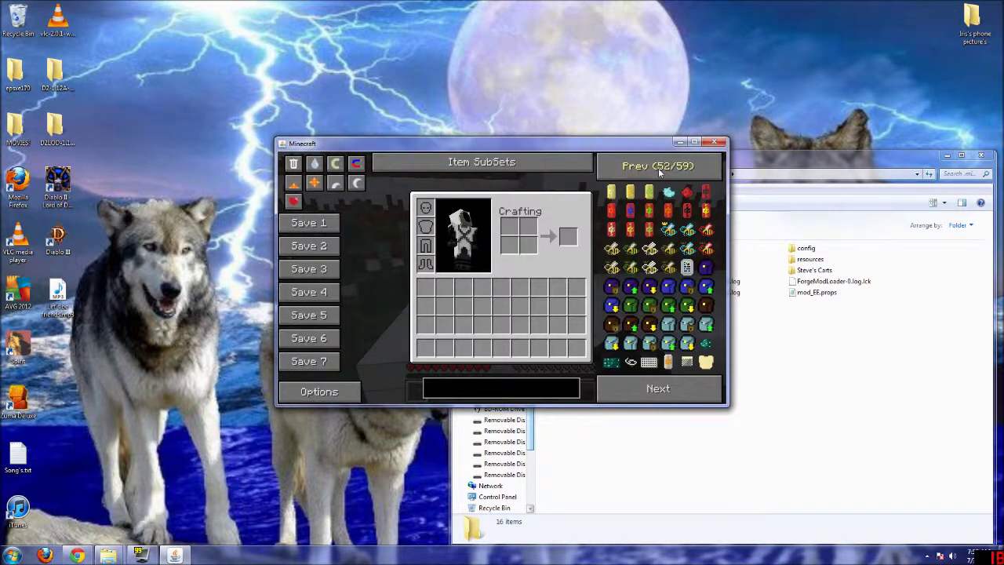
click(658, 168)
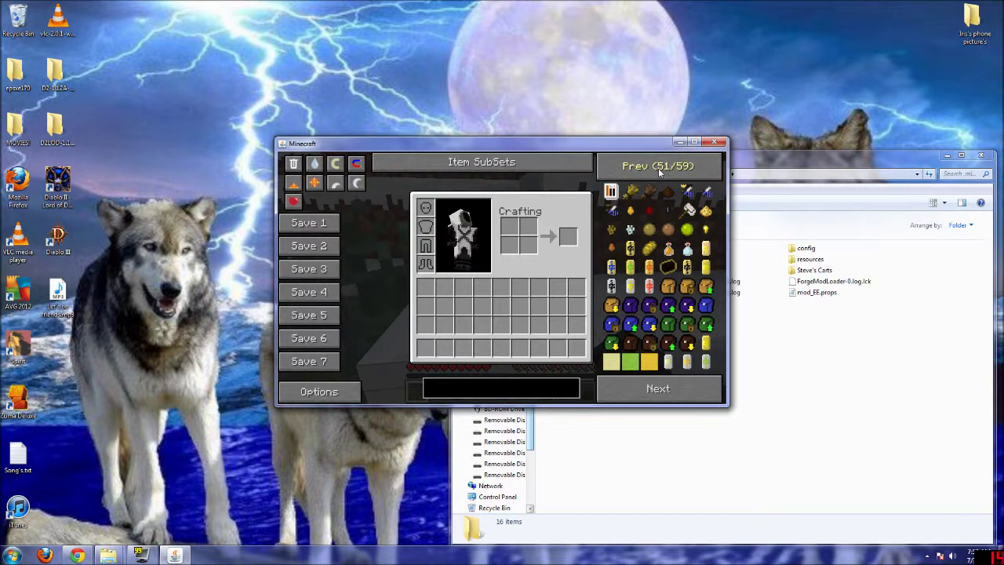
click(658, 168)
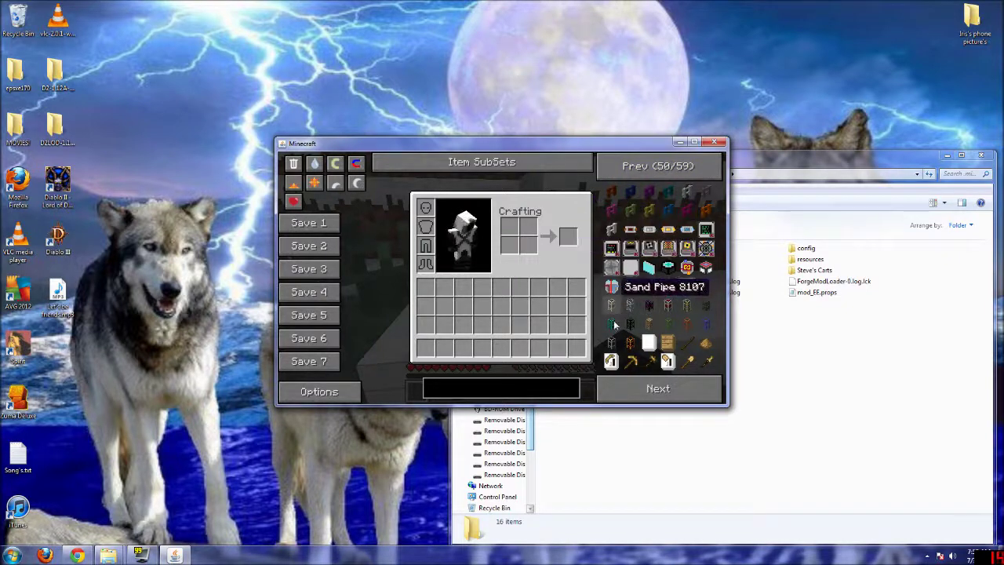
click(633, 165)
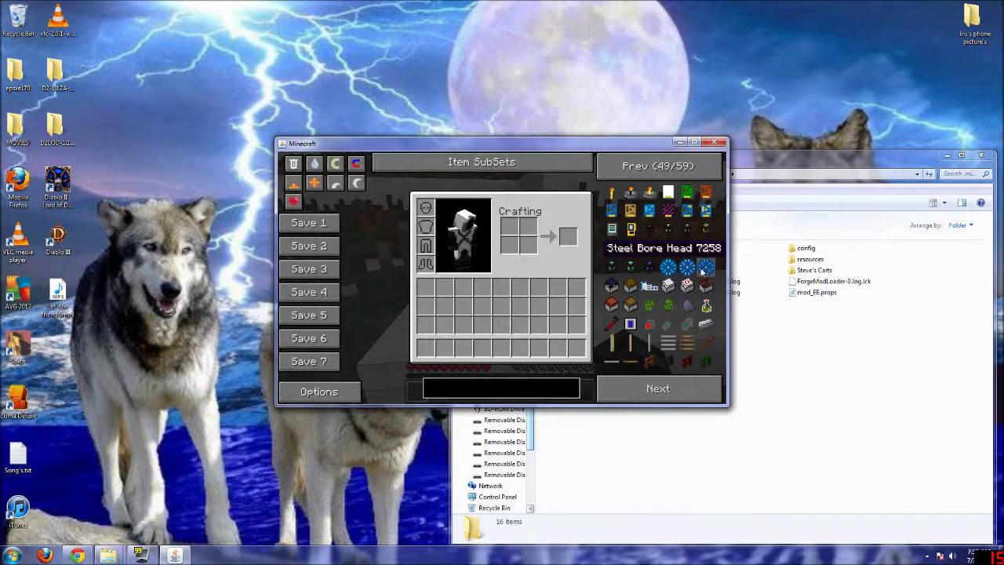
click(660, 169)
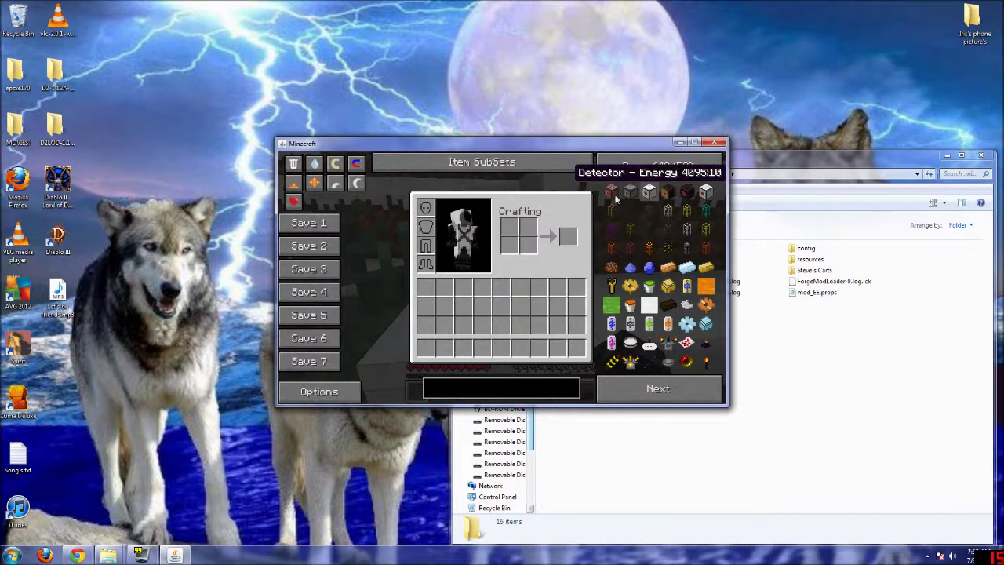
click(643, 172)
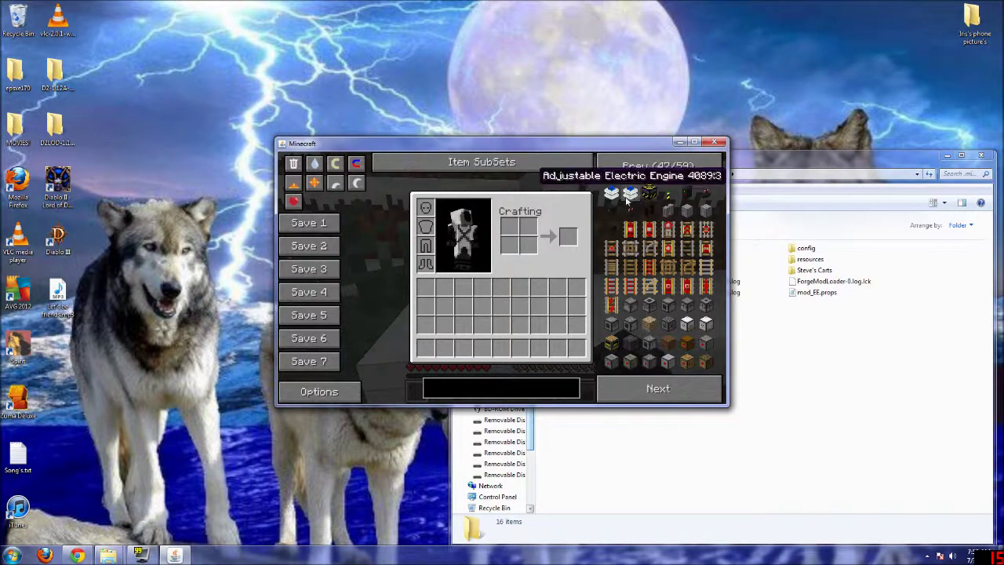
click(655, 166)
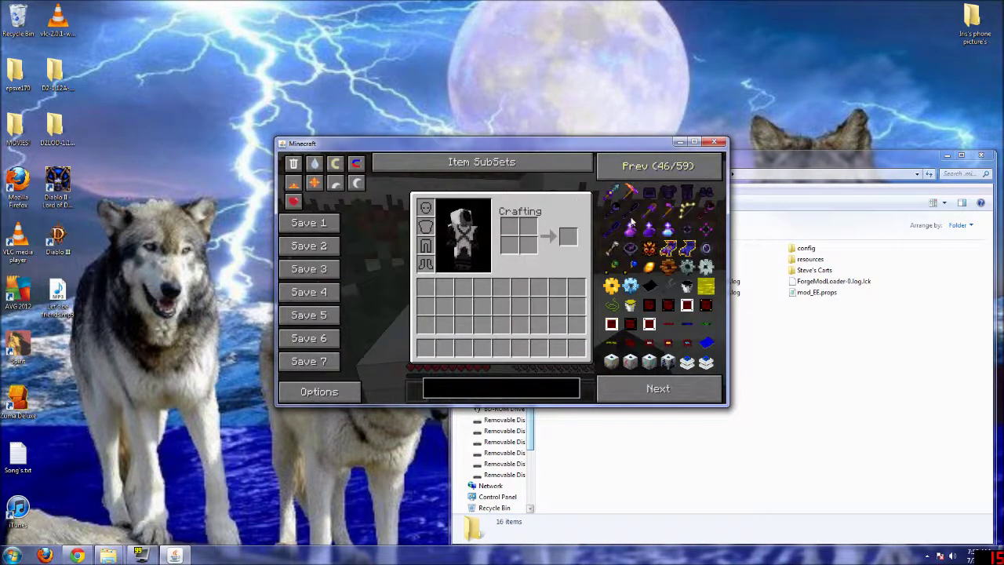
click(669, 171)
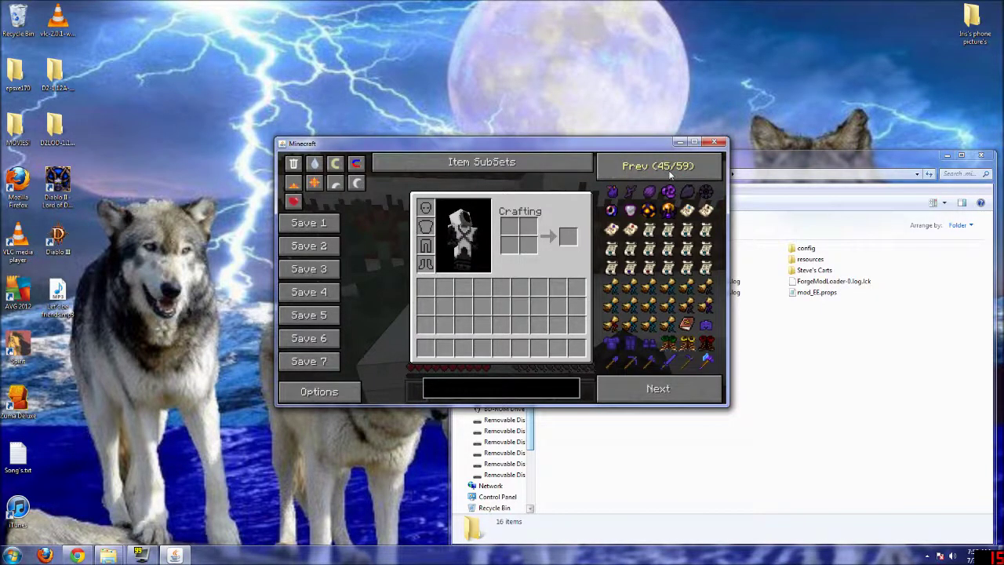
click(669, 174)
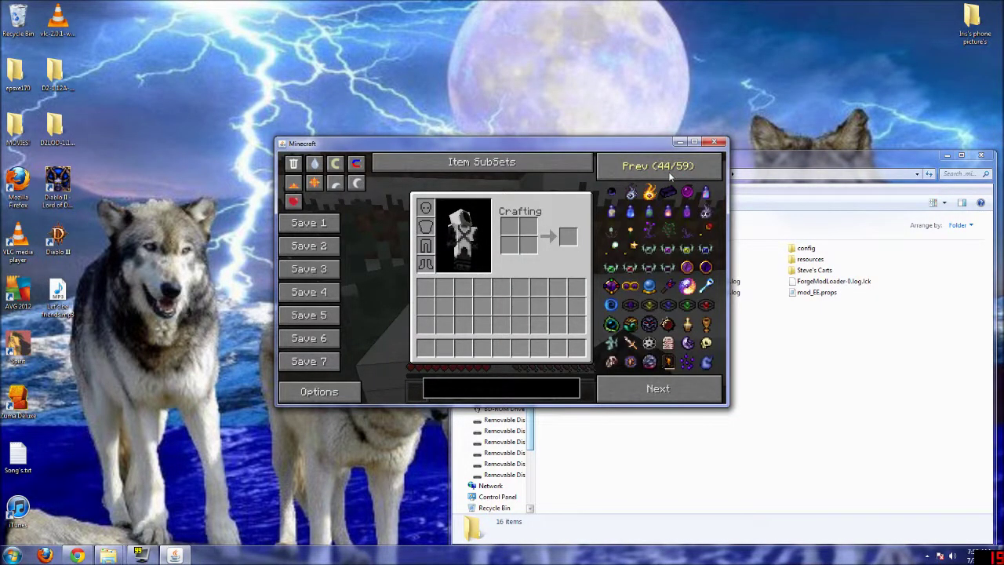
click(669, 173)
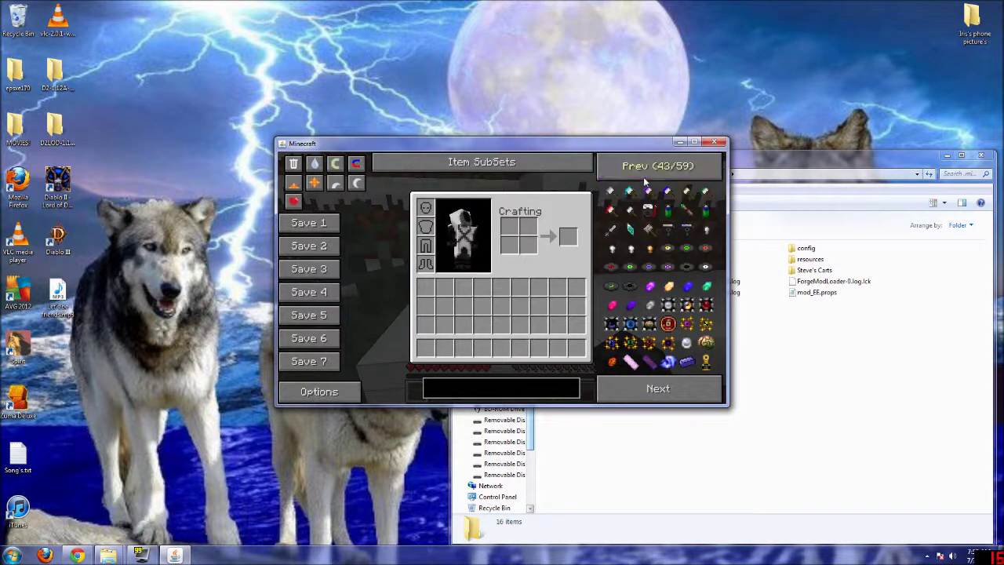
click(643, 177)
click(644, 177)
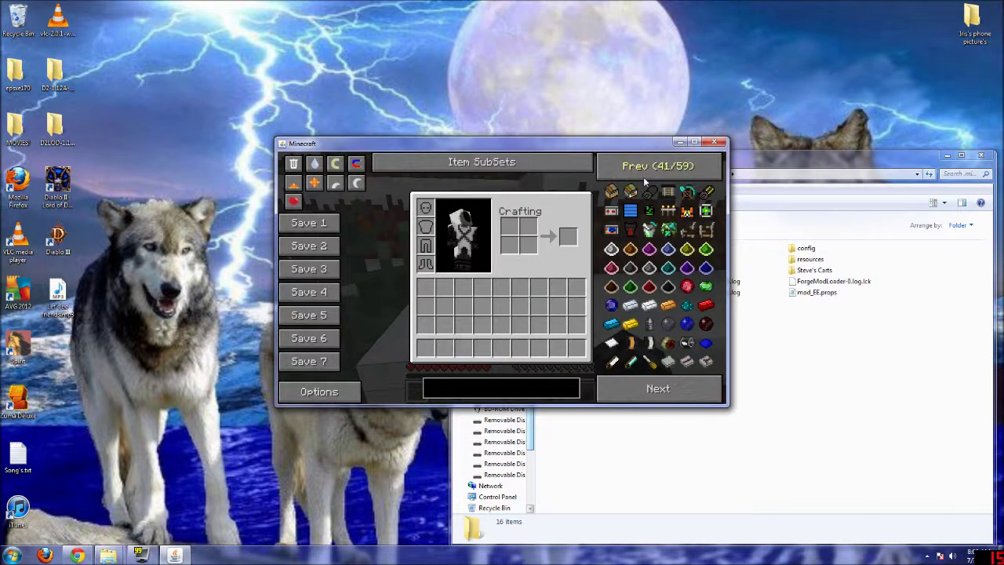
click(643, 177)
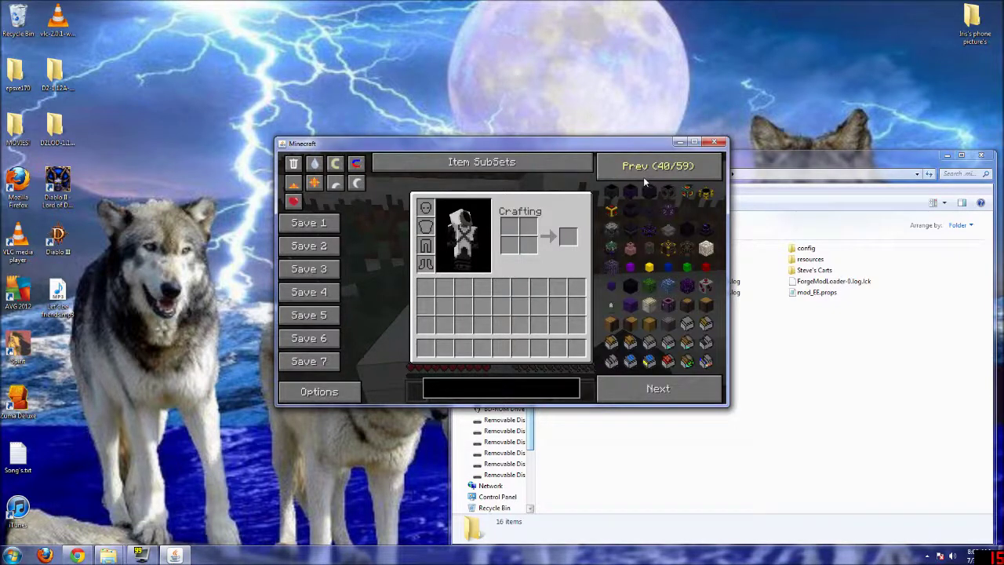
click(643, 177)
click(643, 176)
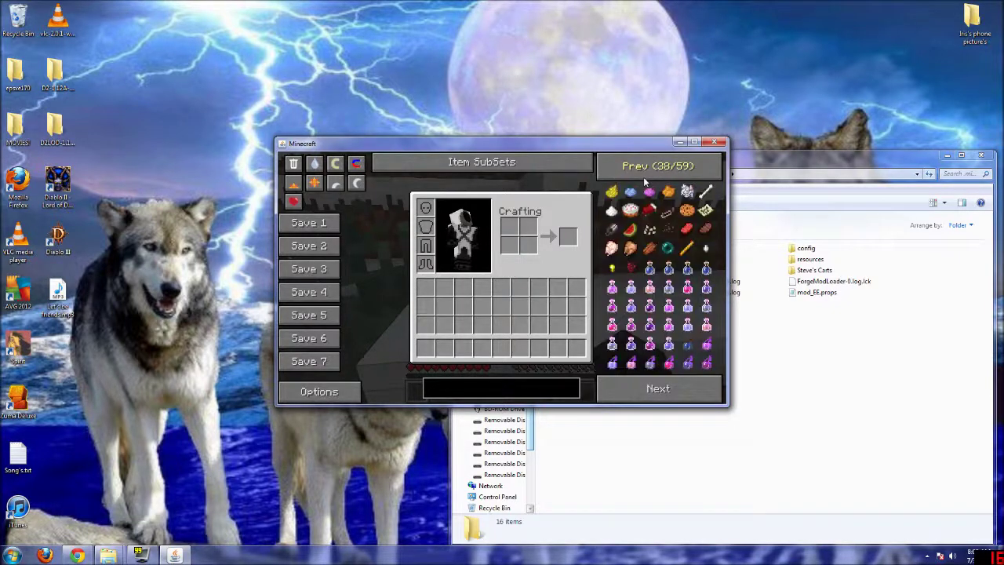
click(643, 177)
click(643, 176)
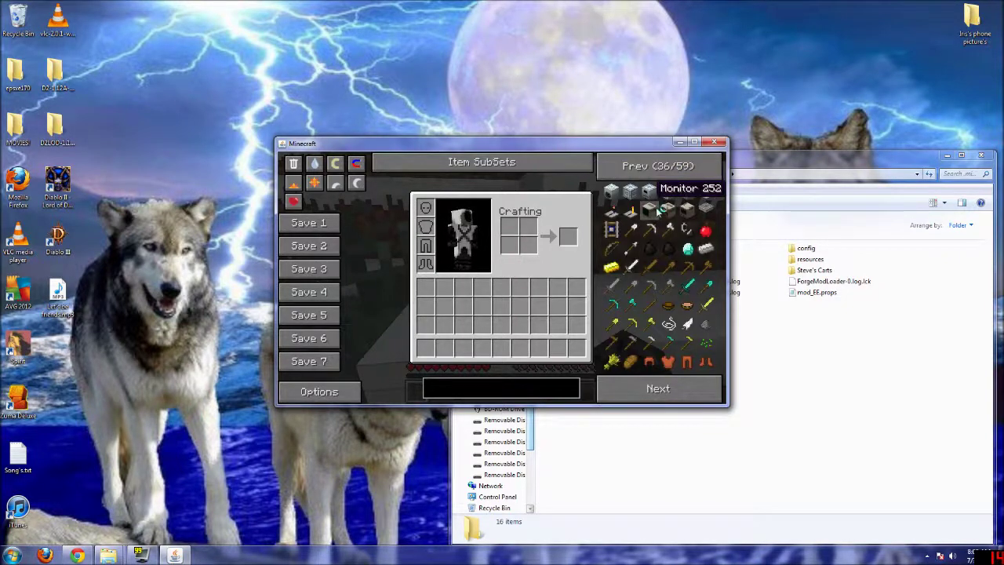
click(677, 170)
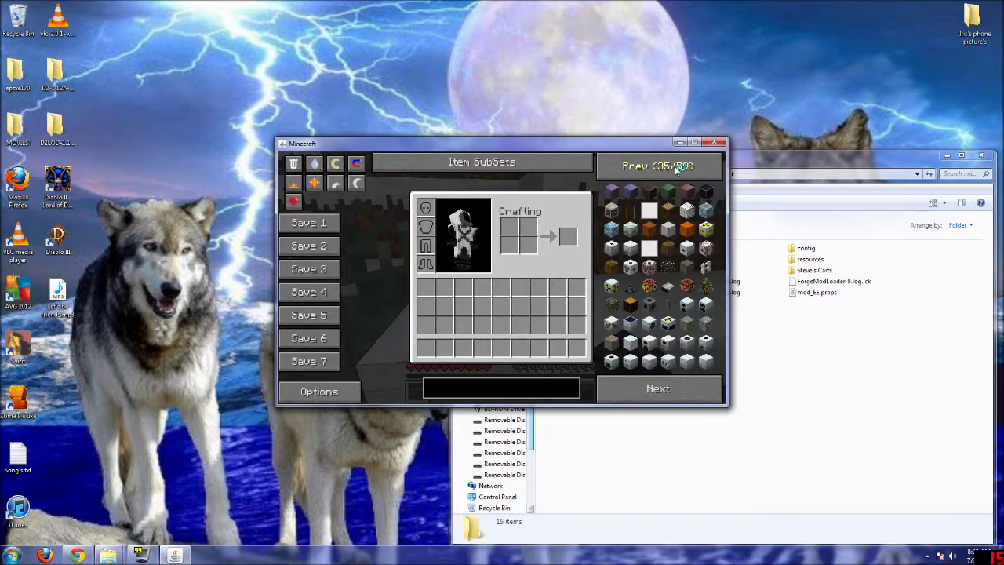
click(678, 170)
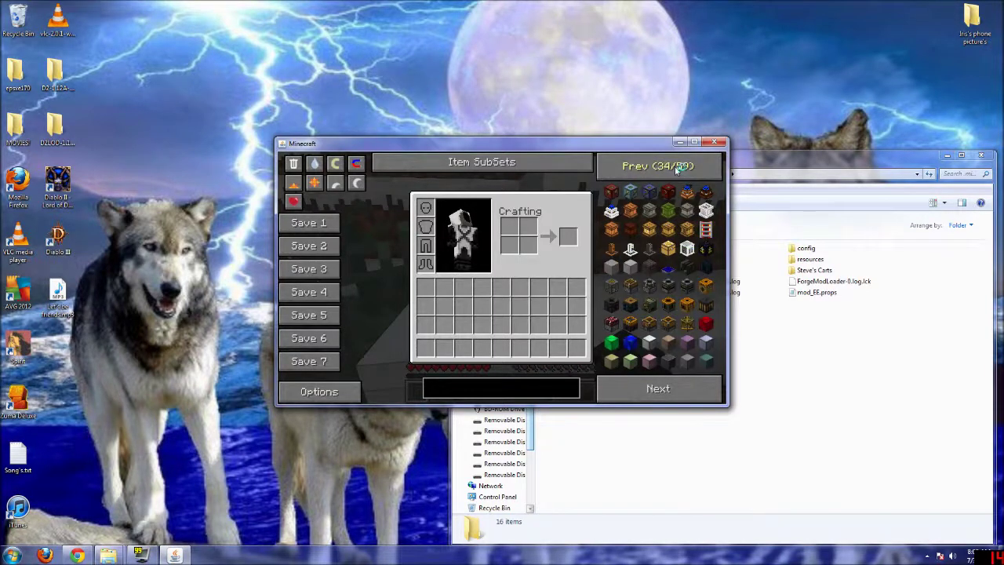
click(678, 169)
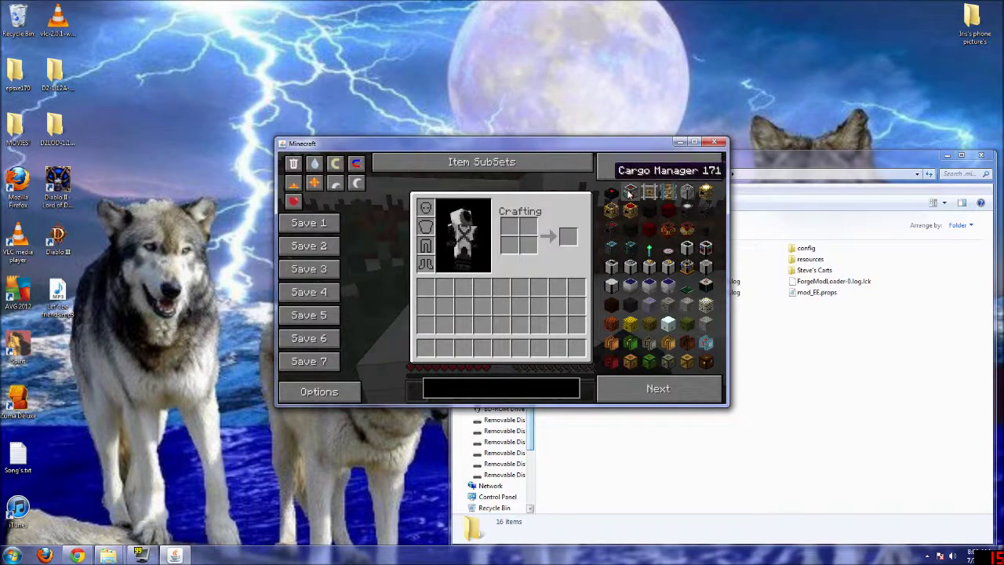
click(651, 172)
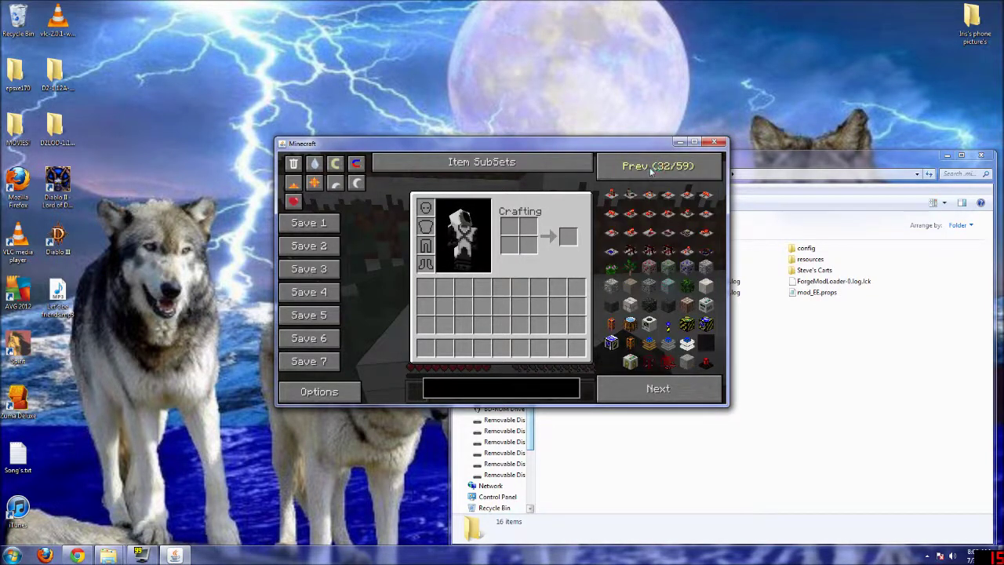
click(651, 171)
click(650, 171)
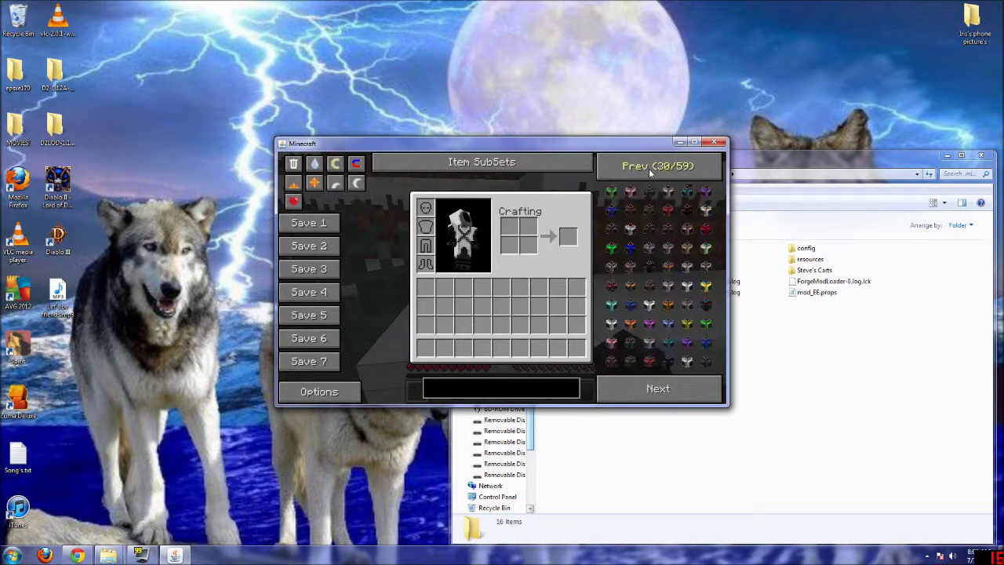
click(648, 168)
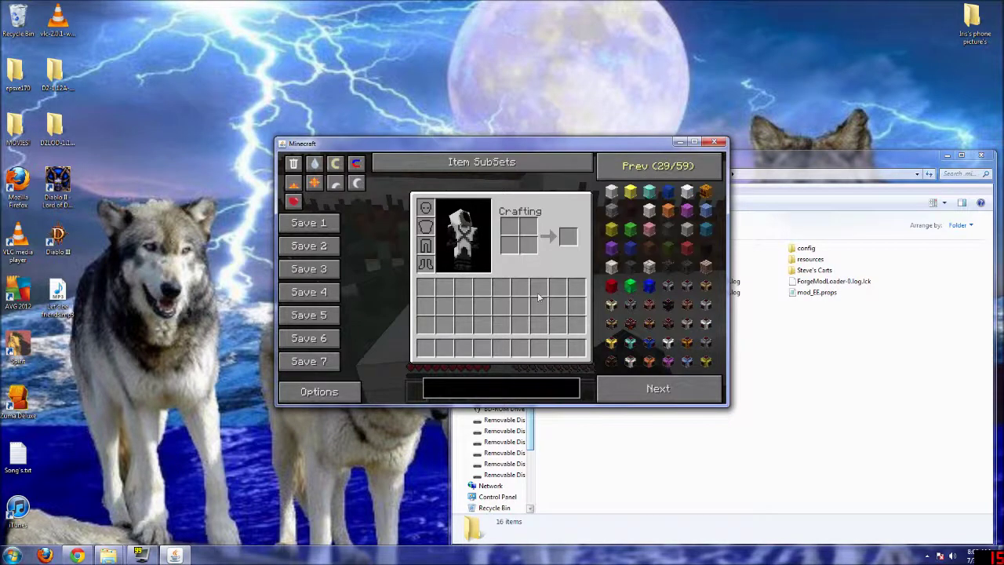
Search the inventory's item list for "Compu" and clear the search text.
click(512, 374)
text(Compu)
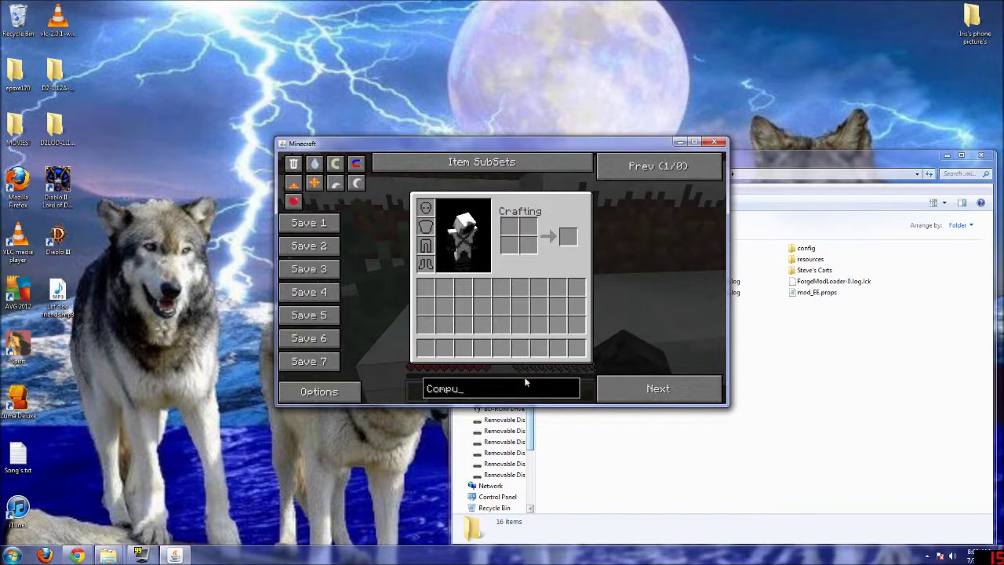
key(BackSpace)
key(BackSpace)
key(BackSpace)
key(BackSpace)
key(BackSpace)
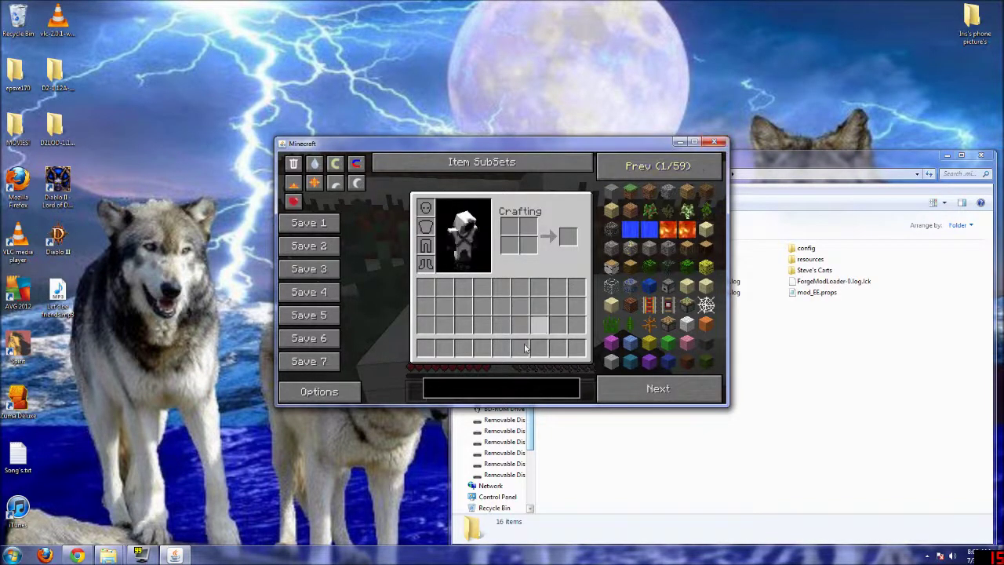
Close the inventory, save and quit the world to the title screen, and return to the Minecraft window.
key(e)
key(Escape)
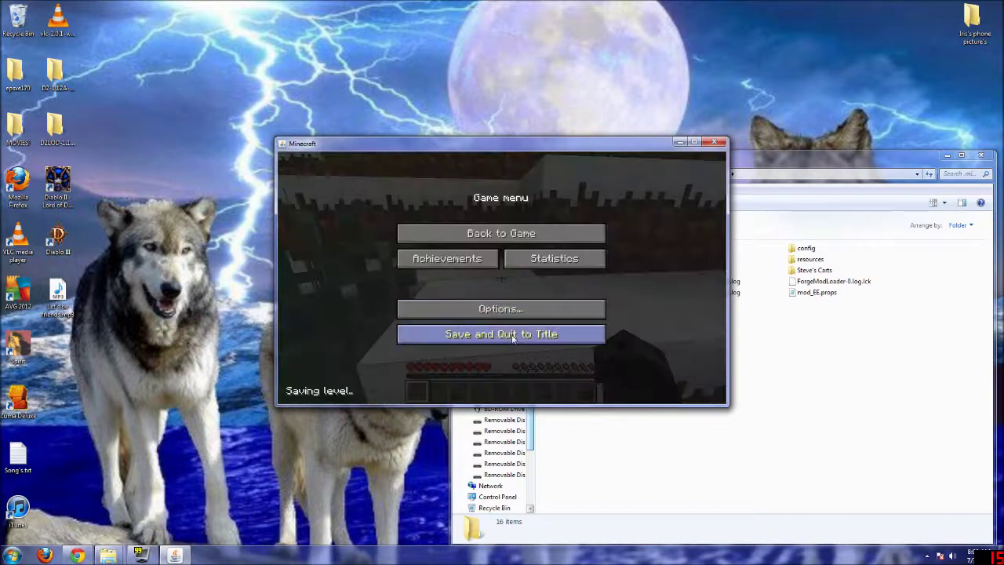
click(511, 332)
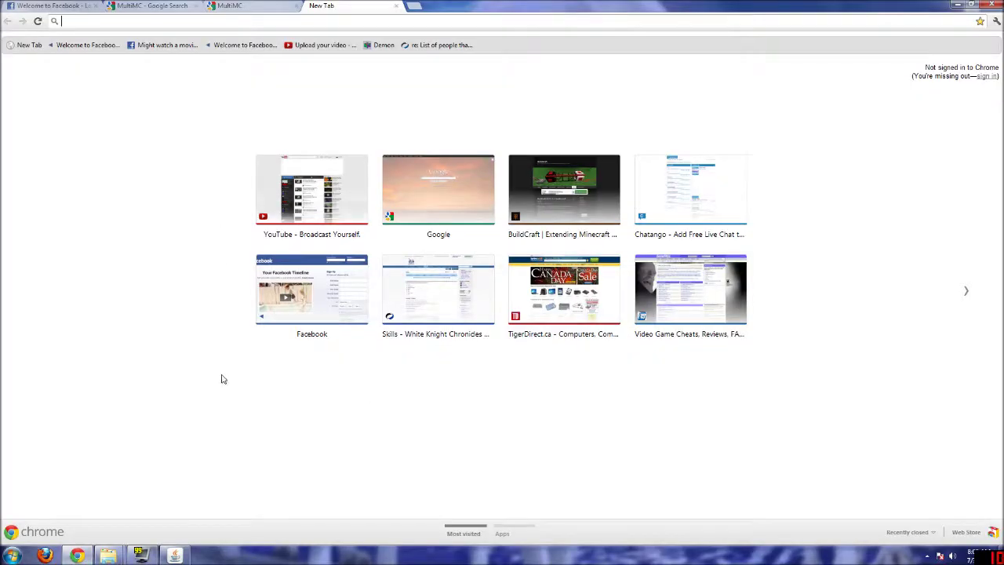
click(138, 555)
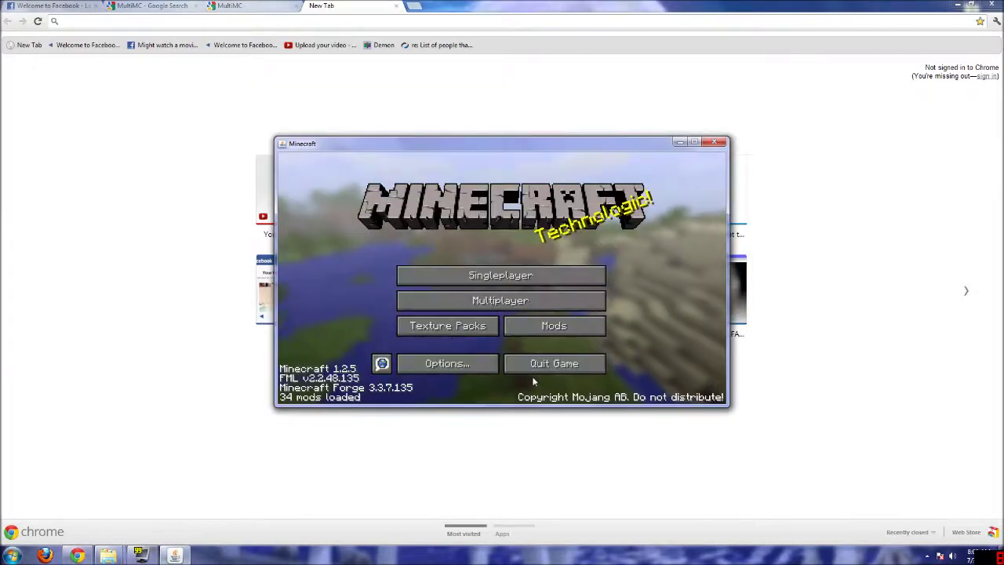